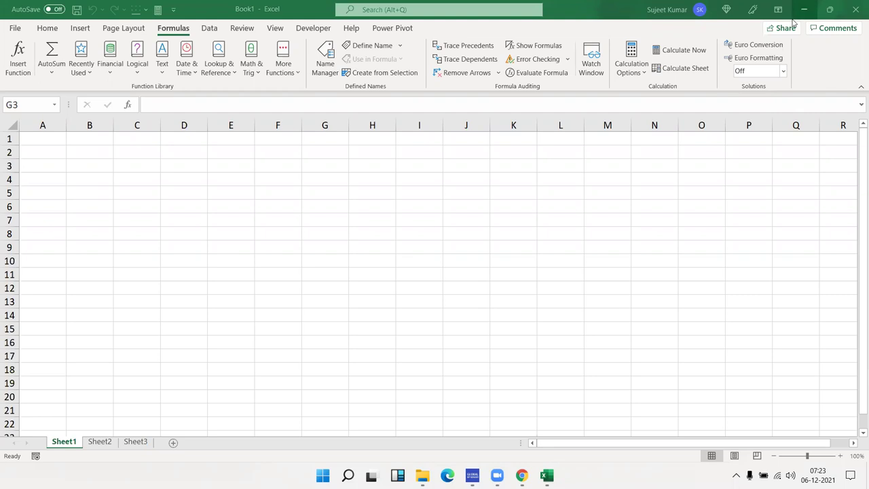
Browse the Lookup & Reference function list, then zoom the empty Sheet1 in to 220%.
left_click(306, 166)
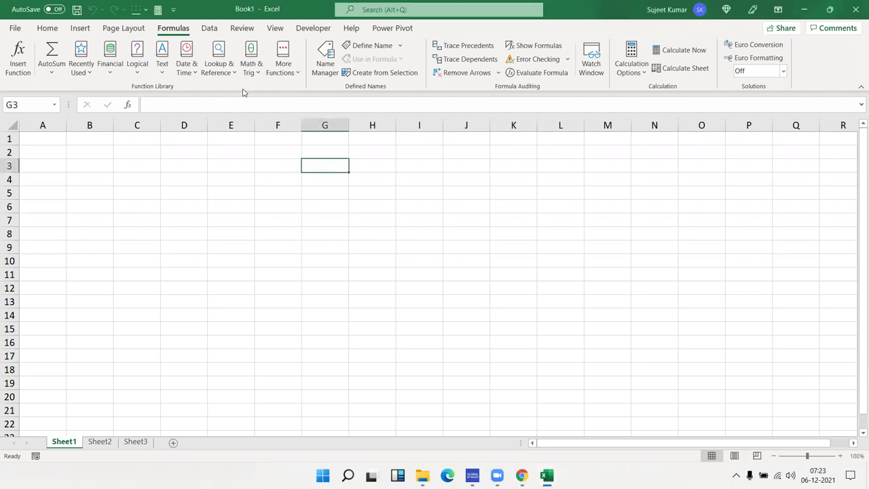
left_click(226, 74)
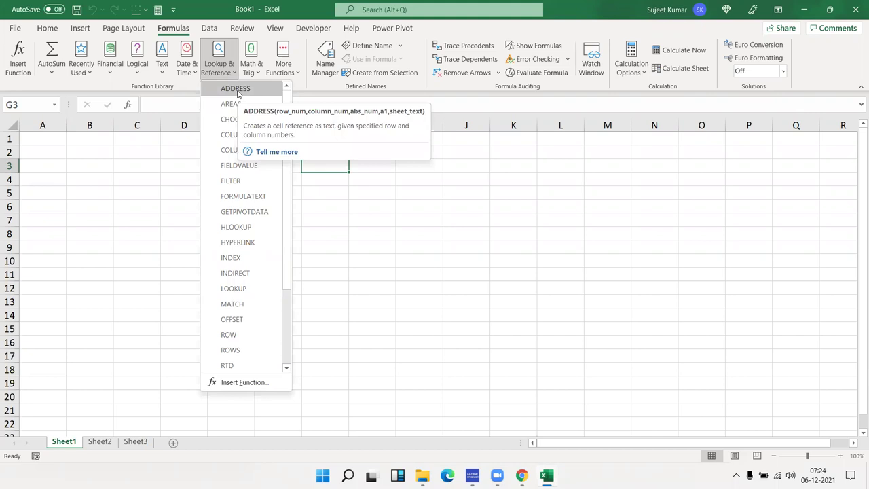
left_click(142, 179)
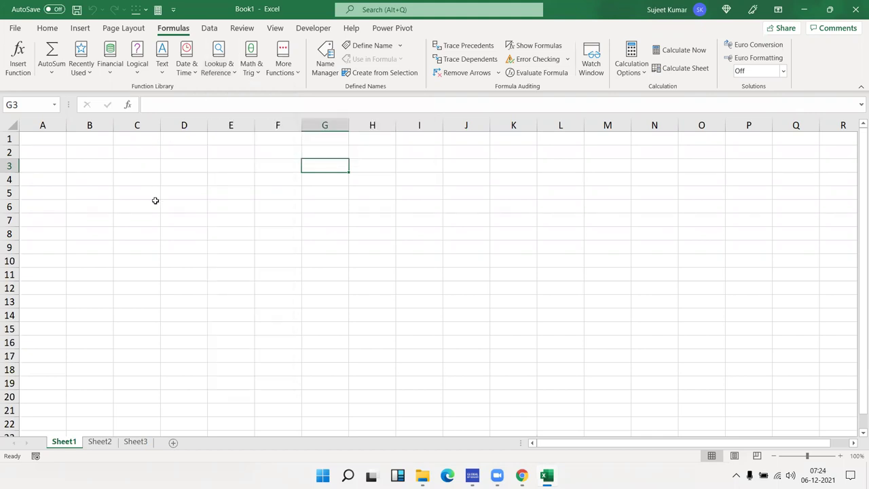
scroll(154, 197, "up", 8, "ctrl")
Enter the label R in C2 with the value 2 beneath it in C3.
left_click(140, 192)
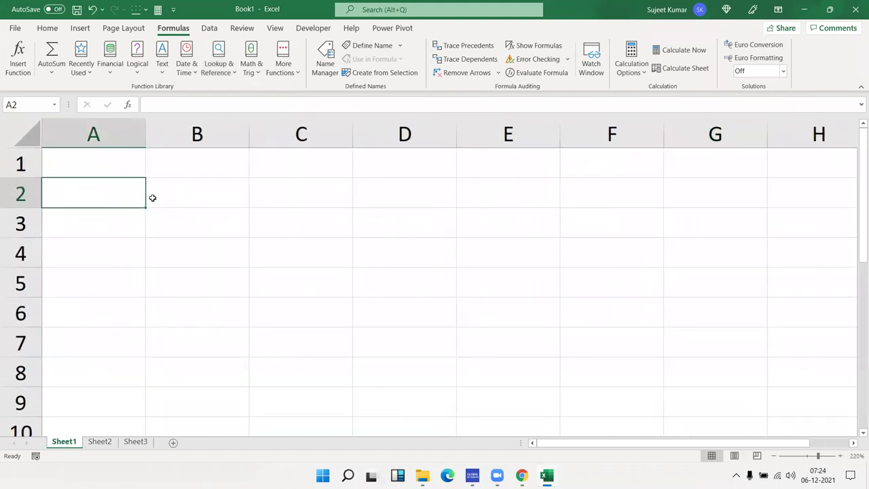
left_click(186, 198)
left_click(135, 196)
left_click(335, 202)
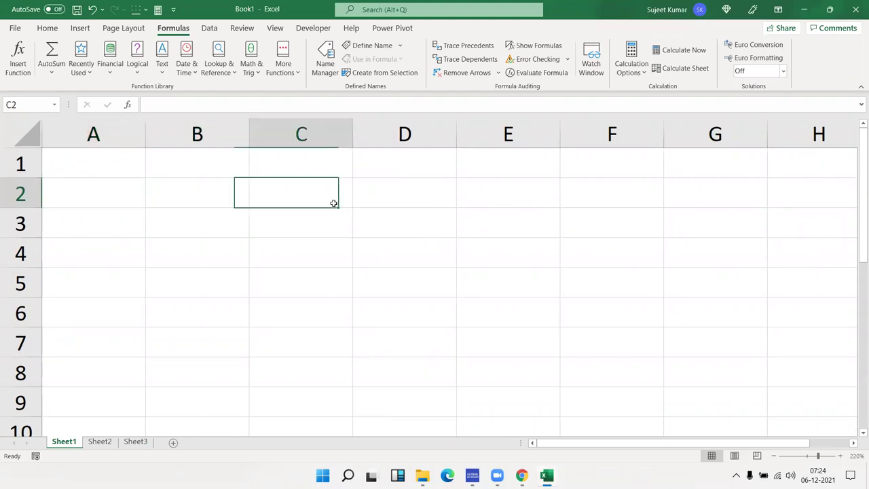
type("R")
key("Return")
type("2")
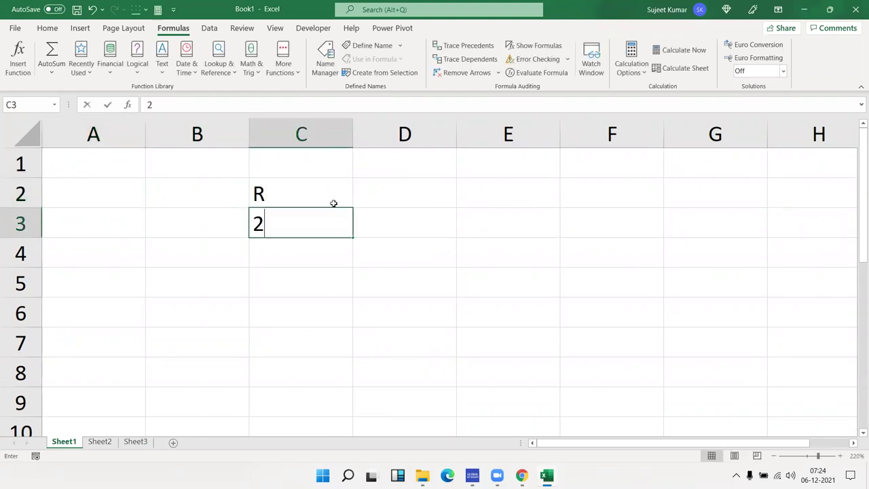
key("Tab")
Enter the label C in D2 with the value 5 beneath it in D3.
key("Up")
type("C")
key("Return")
type("5")
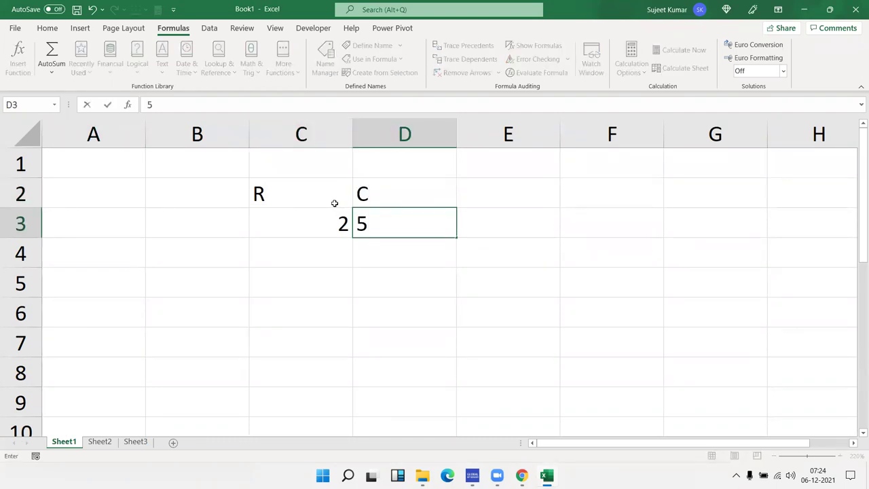
key("Tab")
key("Up")
key("Down")
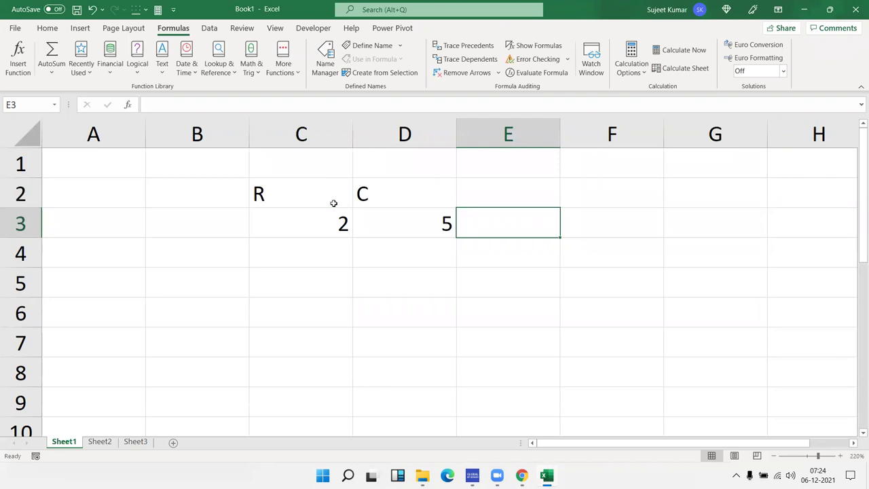
Select columns A through E in turn, ending on cell E2.
left_click(122, 136)
left_click(212, 135)
left_click(305, 134)
left_click(411, 129)
left_click(494, 128)
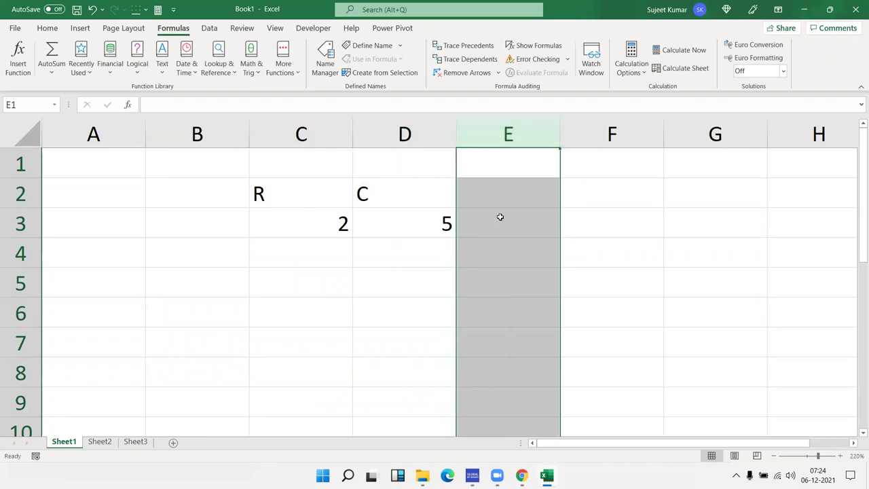
left_click(507, 195)
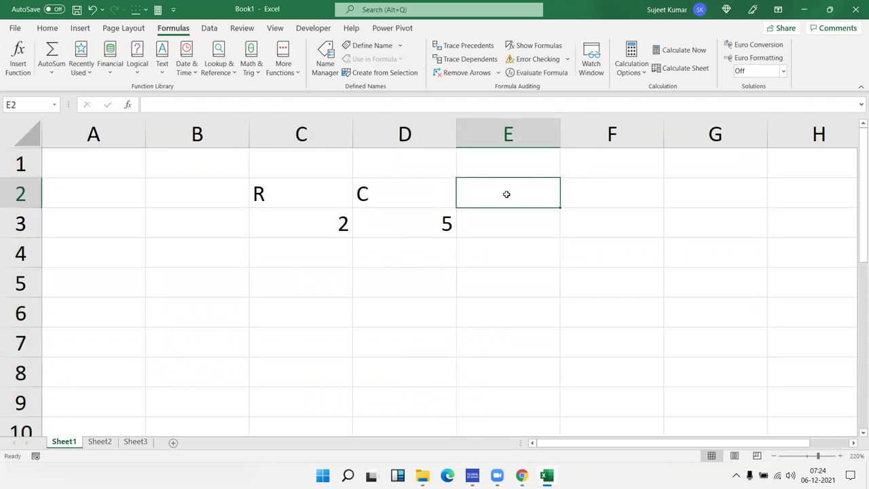
Replace a stray E2 entry in E3 with the formula =ADDRESS(C3,D3).
left_click(492, 219)
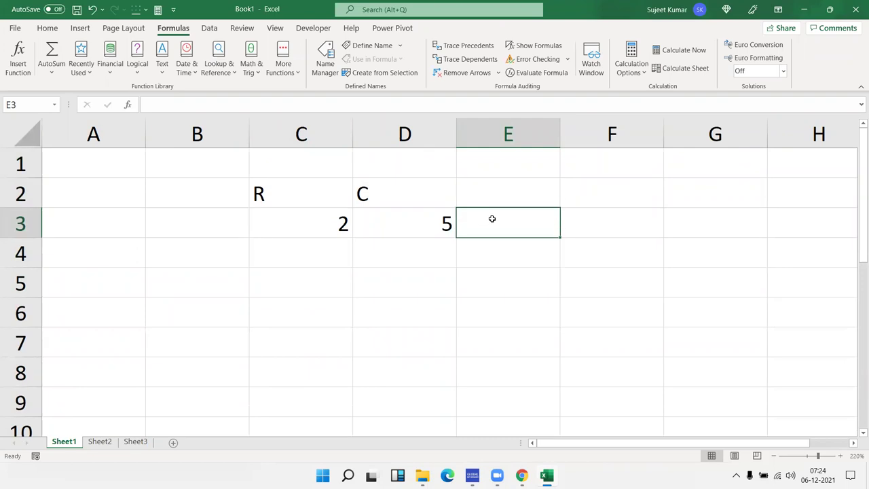
type("E2")
key("Return")
left_click(491, 218)
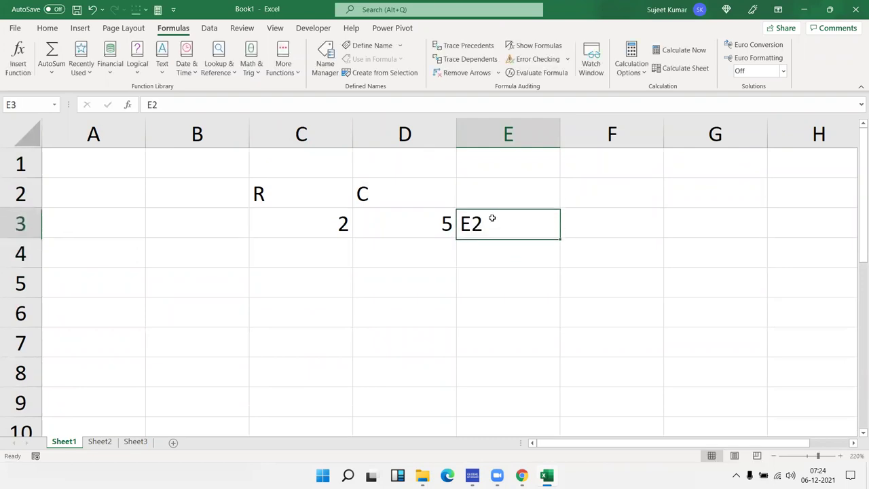
type("=ad")
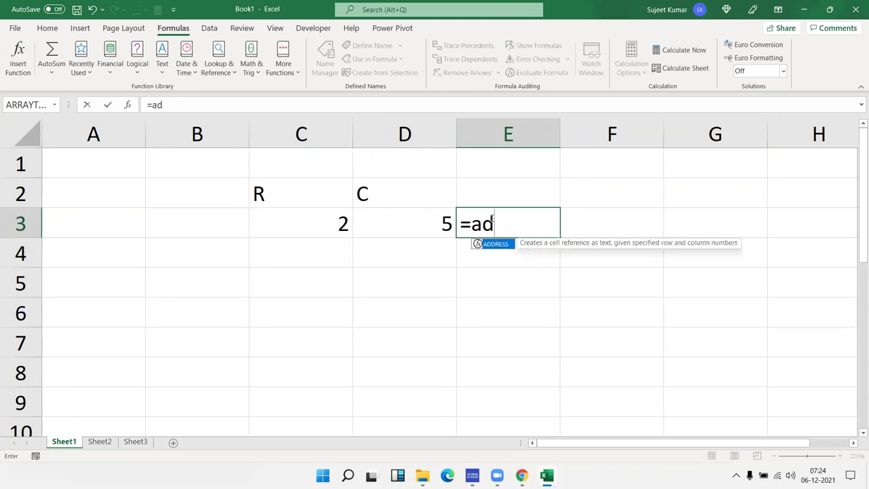
key("Tab")
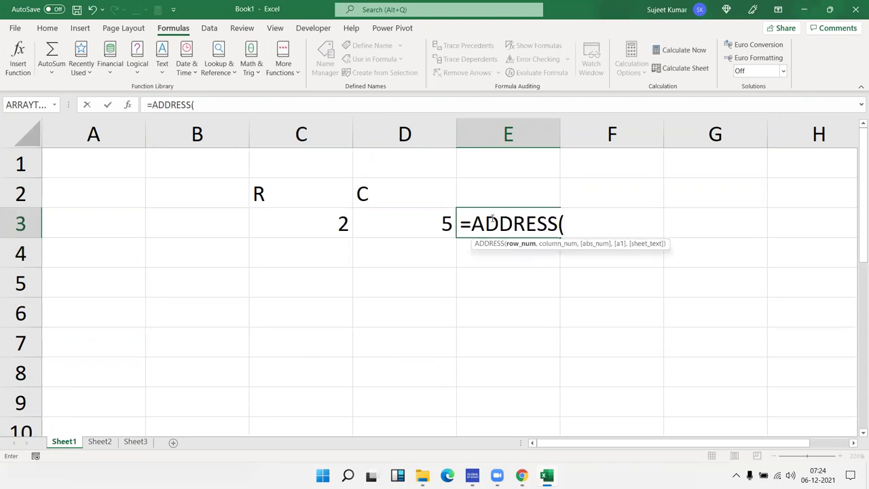
left_click(335, 224)
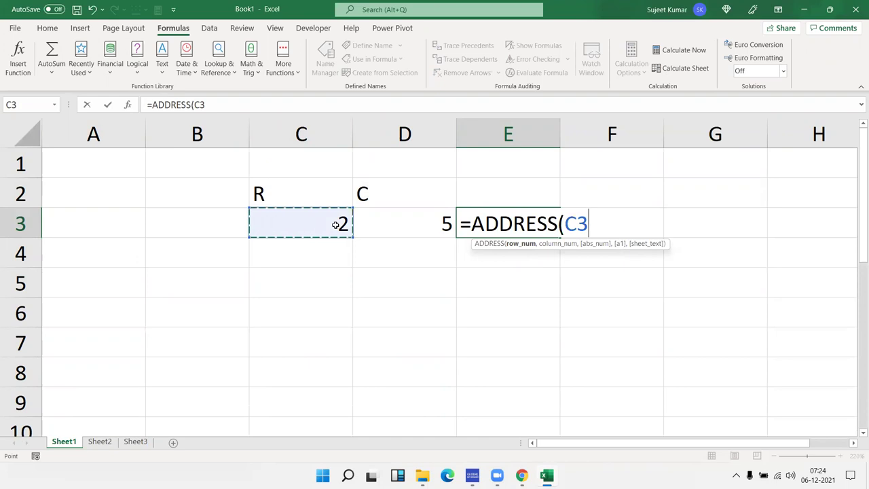
type(",")
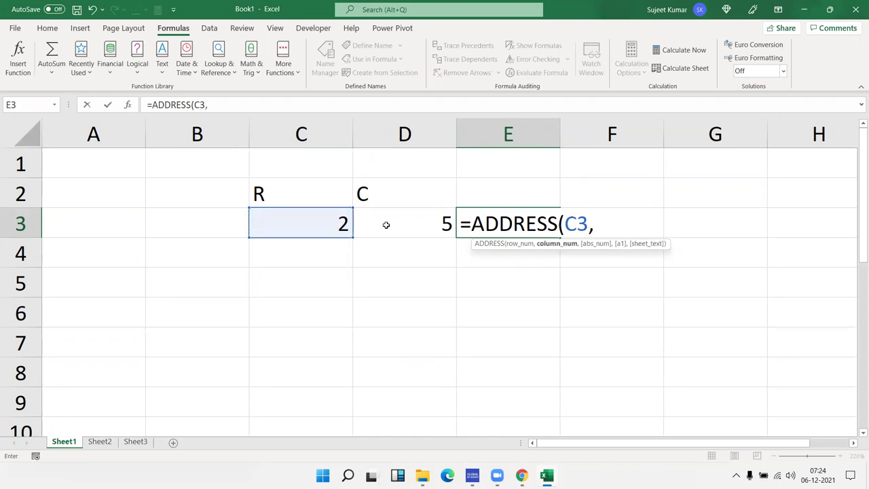
left_click(384, 225)
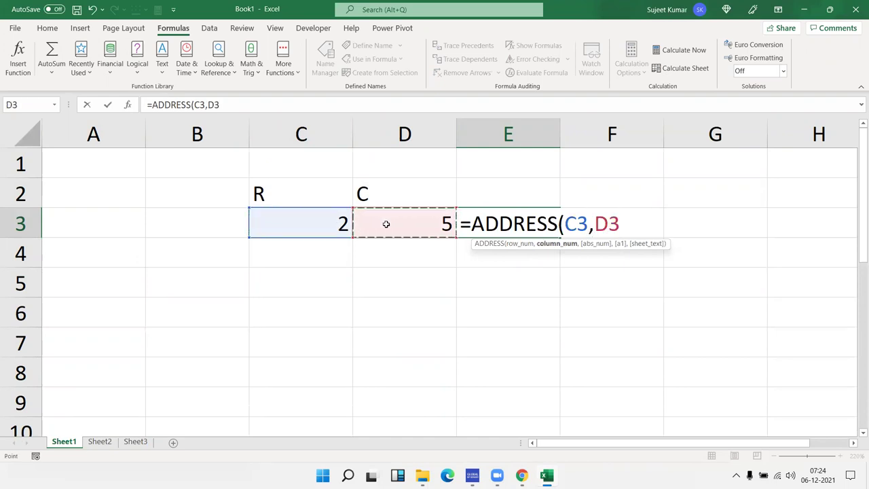
key("Return")
key("Up")
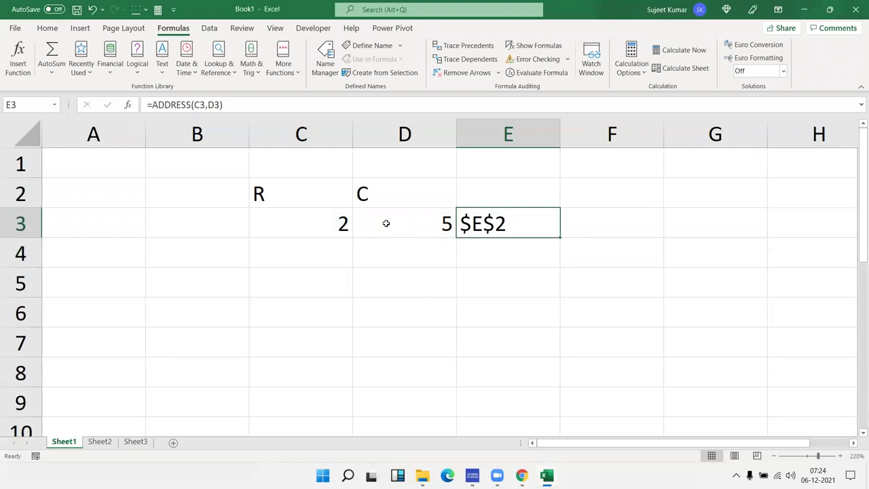
Change D3 and C3 both to 1 so E3 returns $A$1.
left_click(386, 223)
type("1")
key("Tab")
key("Left")
key("Left")
type("1")
key("Return")
key("Up")
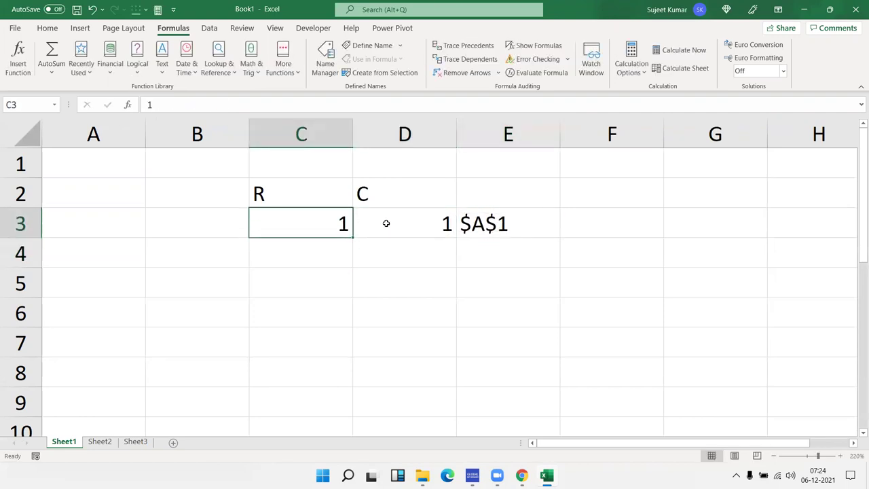
Enter 265 in cell A1 and review E3's ADDRESS formula.
left_click(121, 176)
key("F2")
type("265")
key("Return")
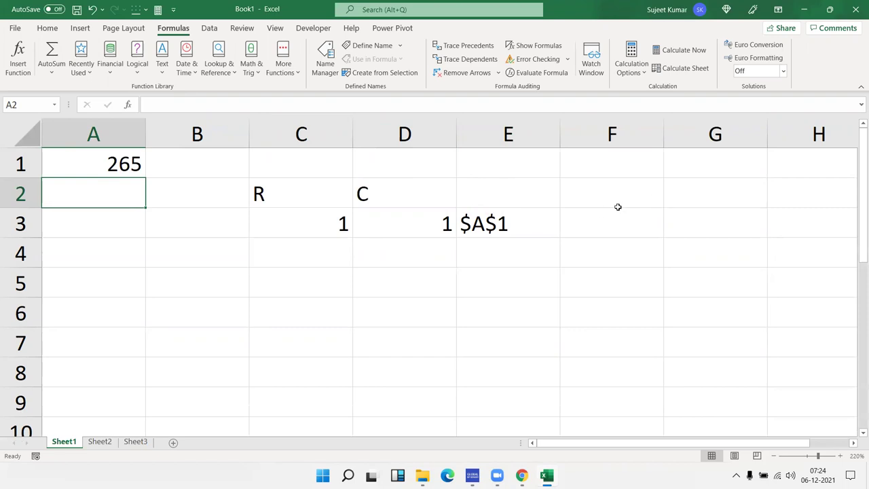
left_click(518, 216)
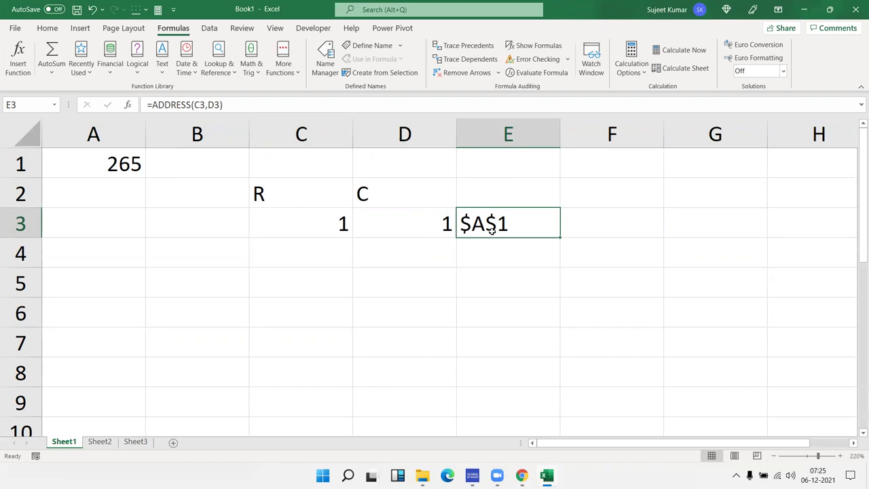
Try =A1 in E4, then replace it with ="A1" so E4 shows the text A1.
left_click(491, 252)
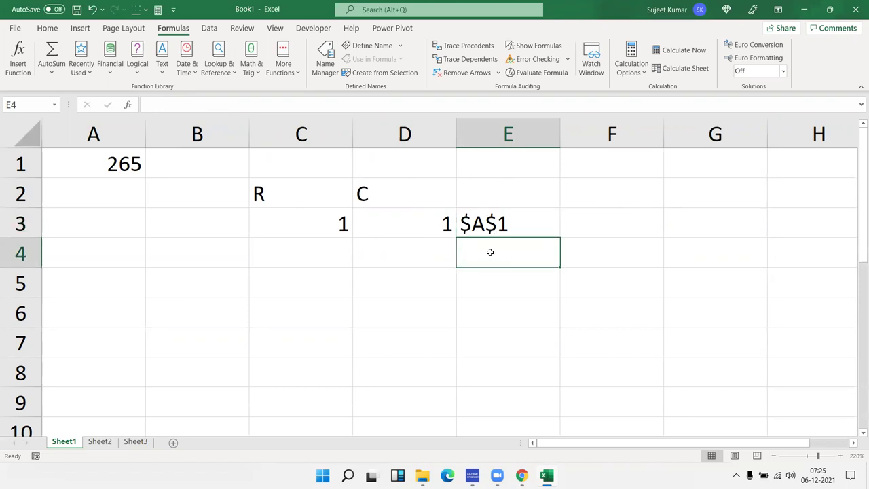
type("=a1")
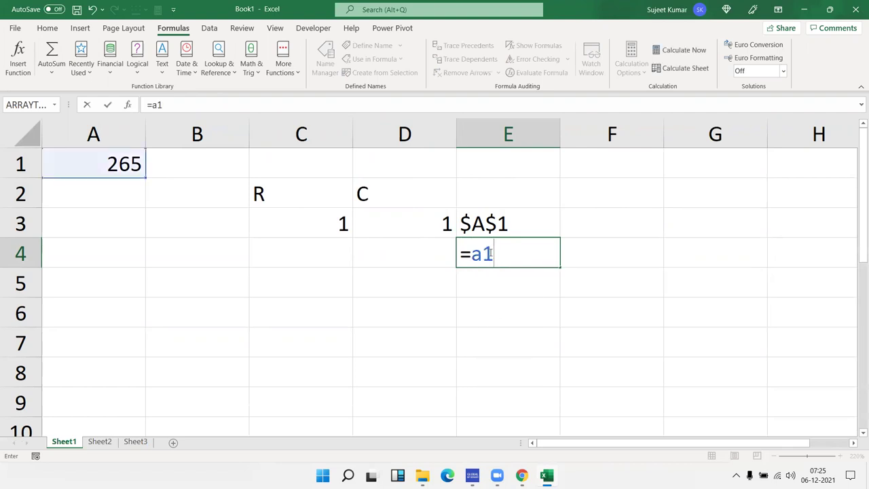
key("Return")
left_click(490, 252)
key("Delete")
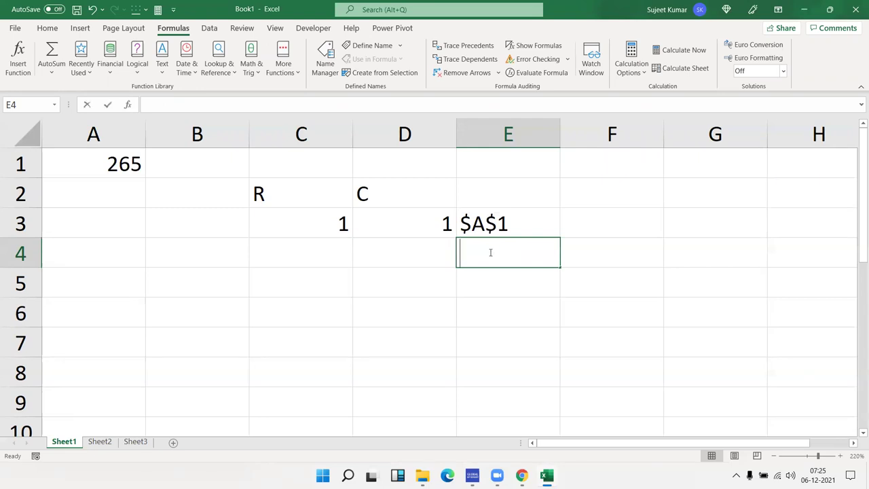
type("\"A")
key("BackSpace")
key("BackSpace")
type("=")
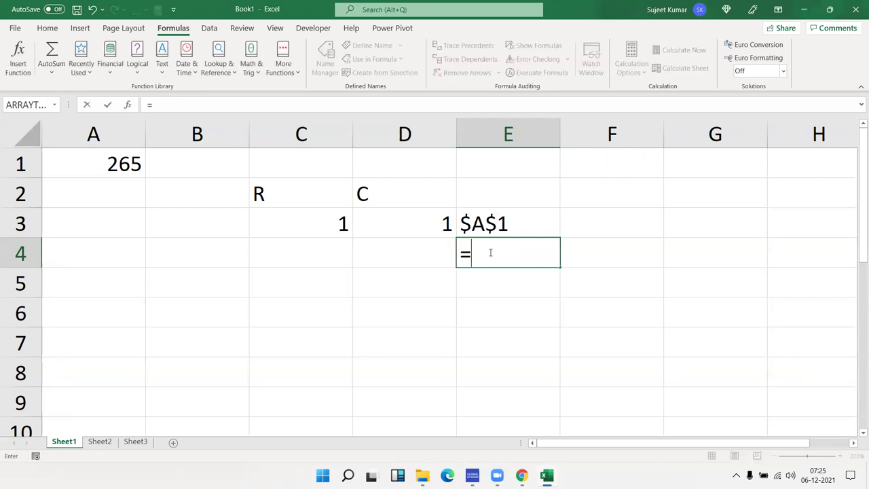
type("A")
key("BackSpace")
type("\"A1\"")
key("Return")
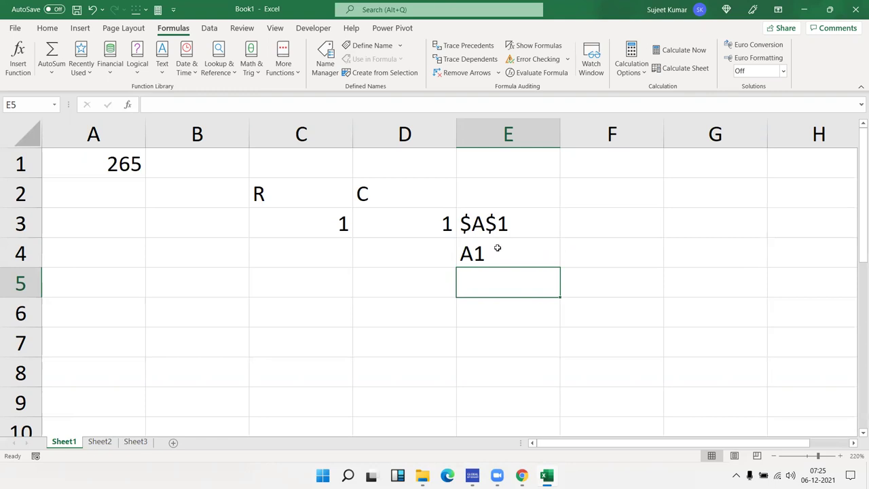
Clear the A1 text from E4.
key("Up")
key("Delete")
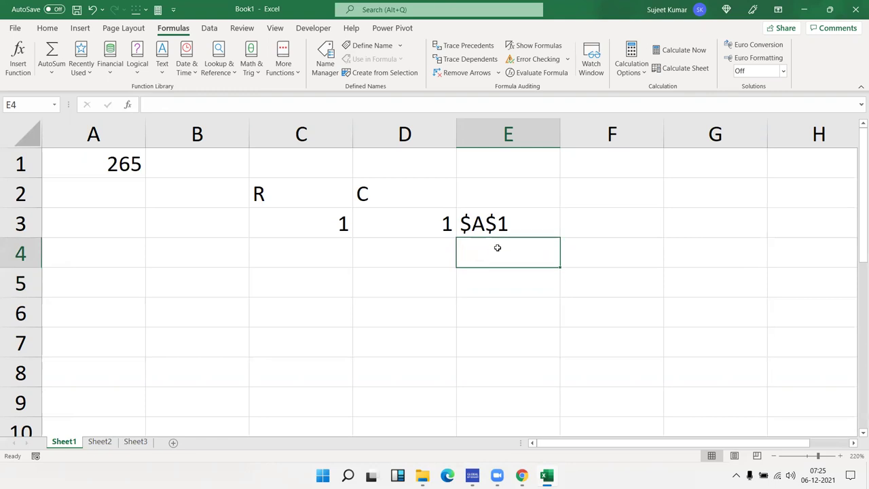
key("Up")
key("Right")
Enter =INDIRECT(E3) in F3 so it returns 265, then re-edit and confirm it.
type("=")
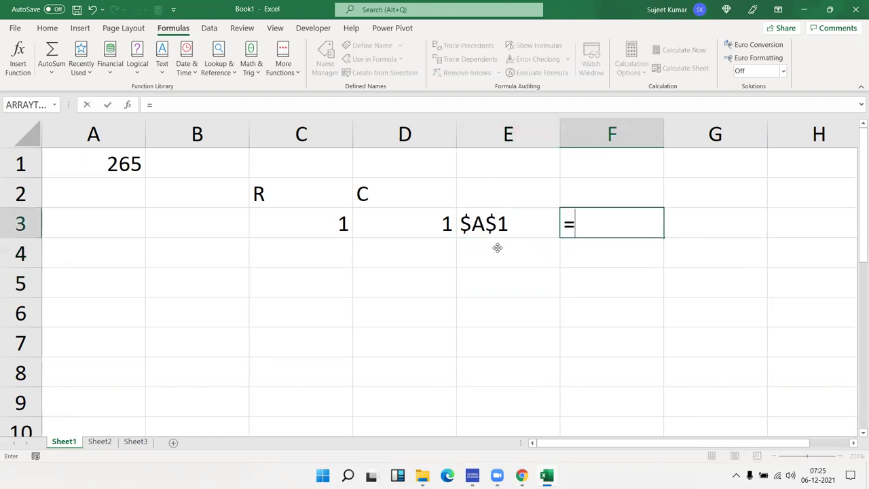
type("ind")
key("Down")
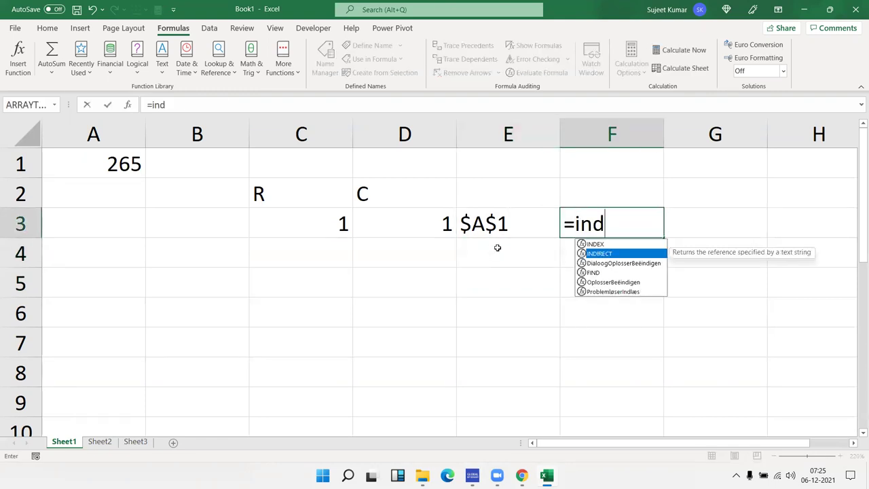
key("Tab")
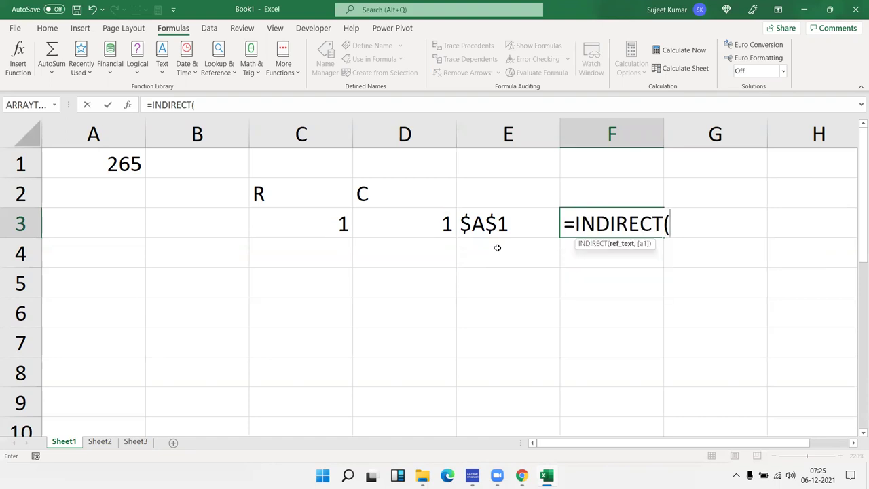
key("Left")
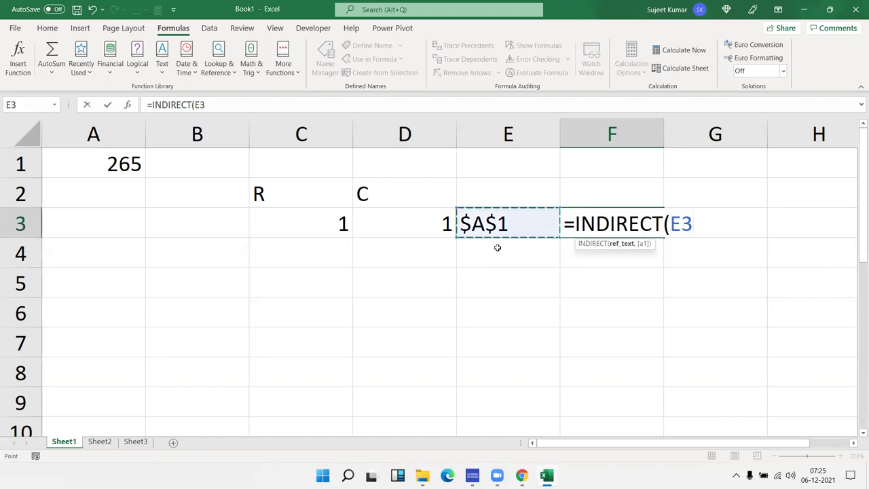
key("Return")
key("Up")
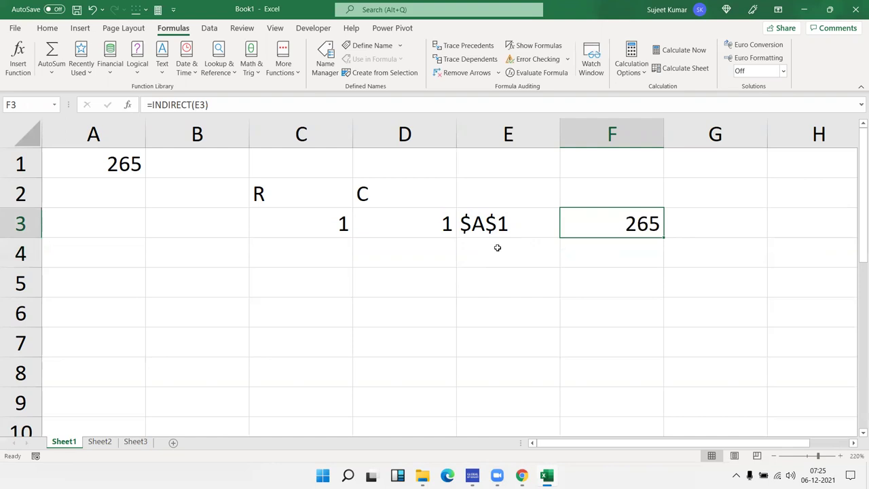
key("F2")
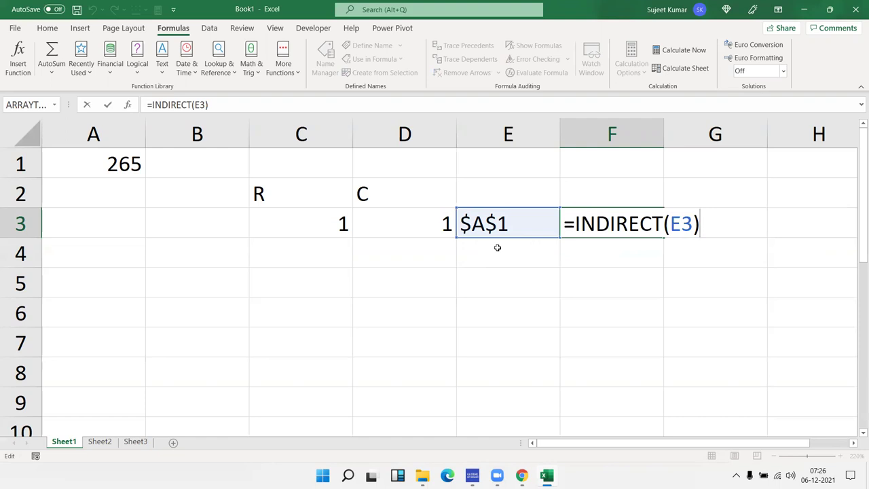
key("Return")
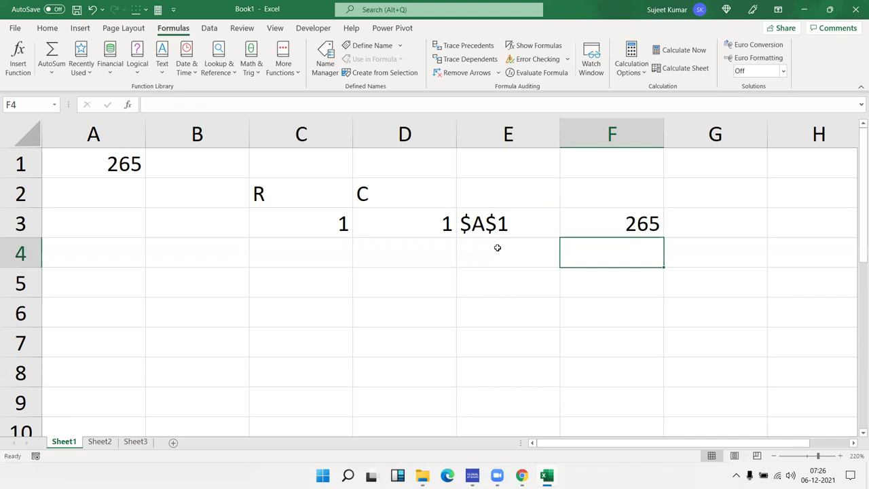
double_click(489, 221)
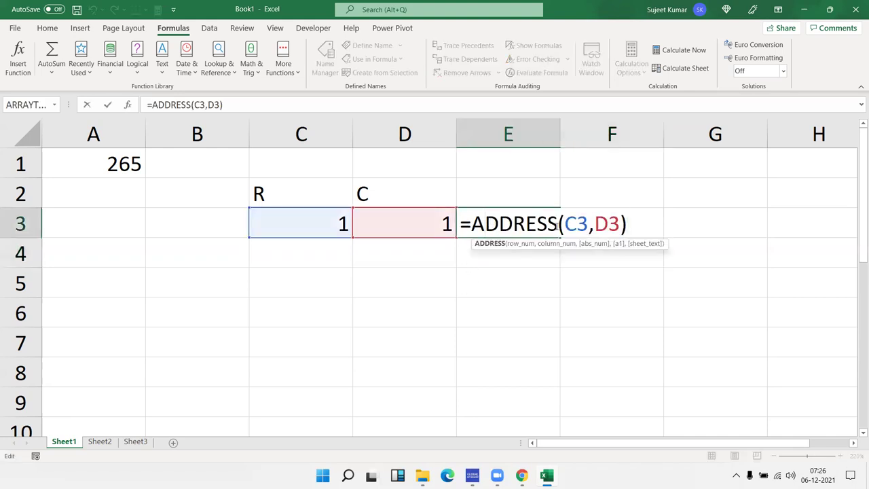
double_click(577, 224)
double_click(611, 224)
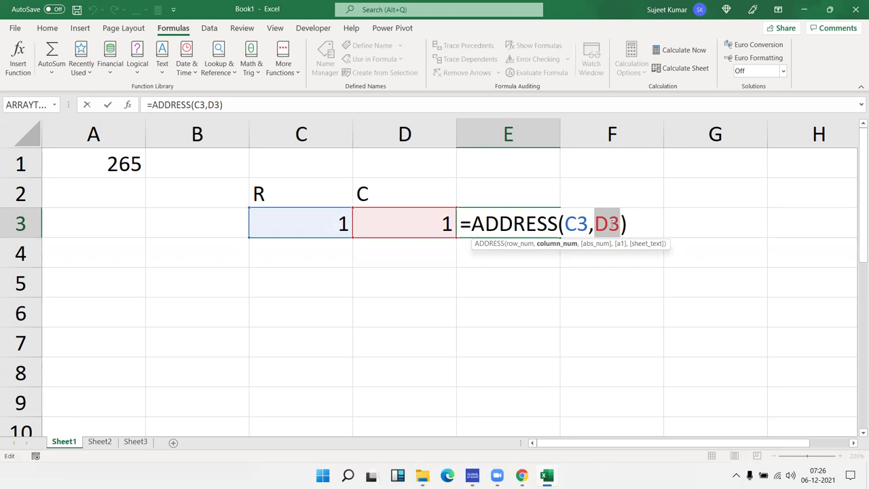
key("Return")
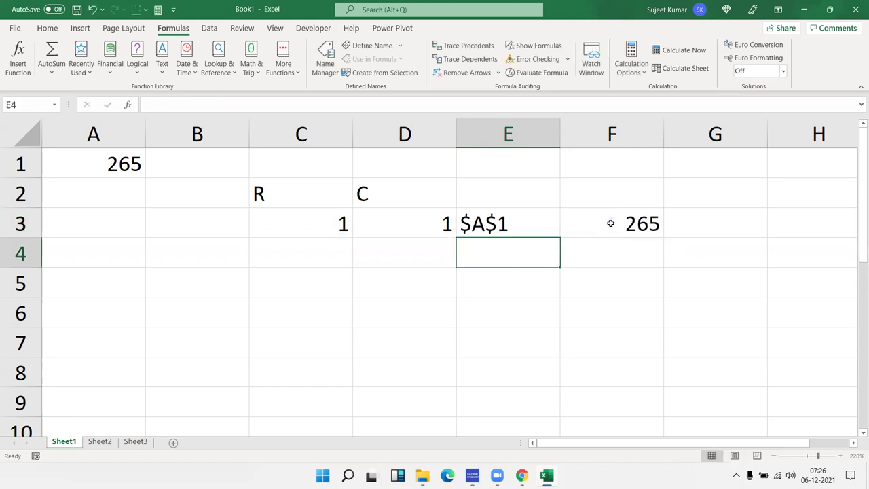
left_click(100, 442)
left_click(53, 442)
double_click(545, 214)
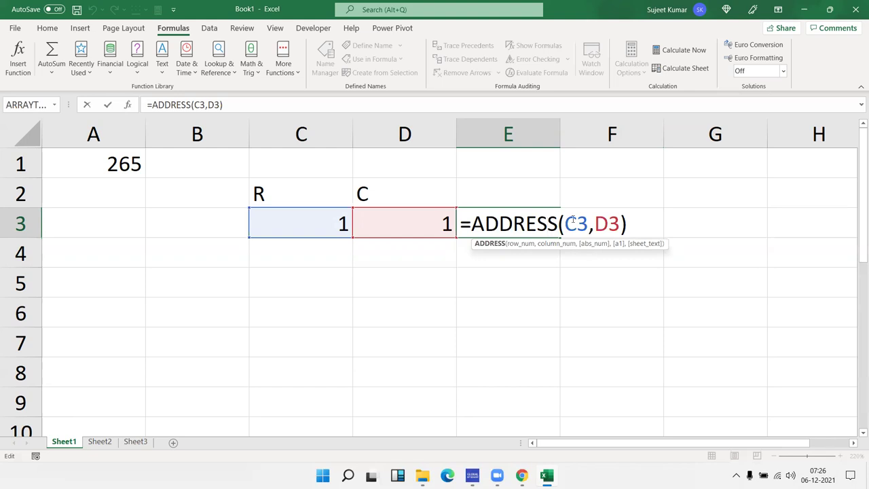
double_click(574, 226)
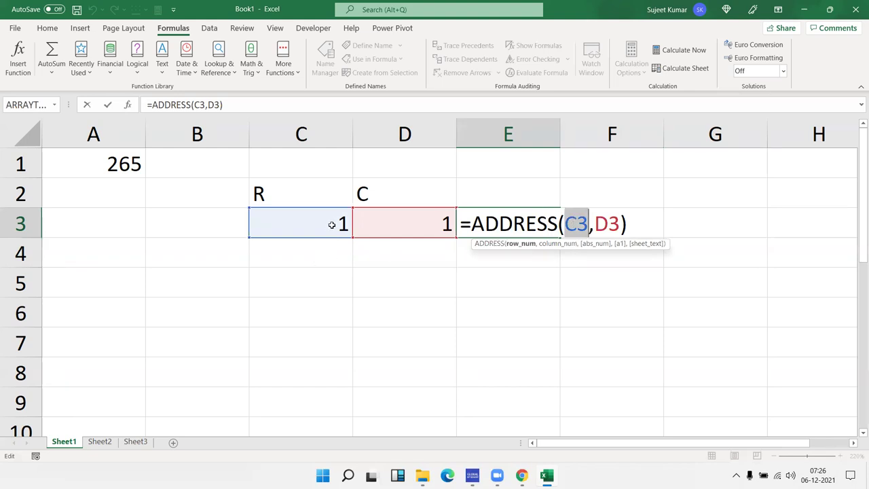
double_click(608, 223)
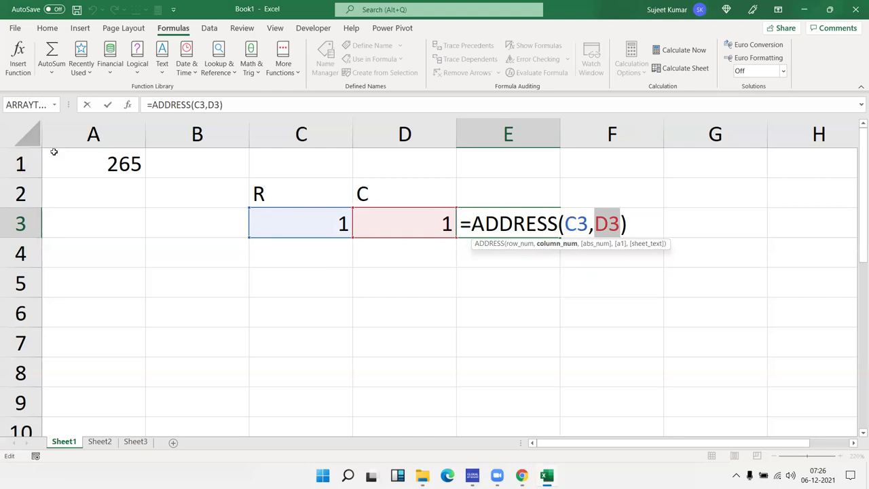
key("Return")
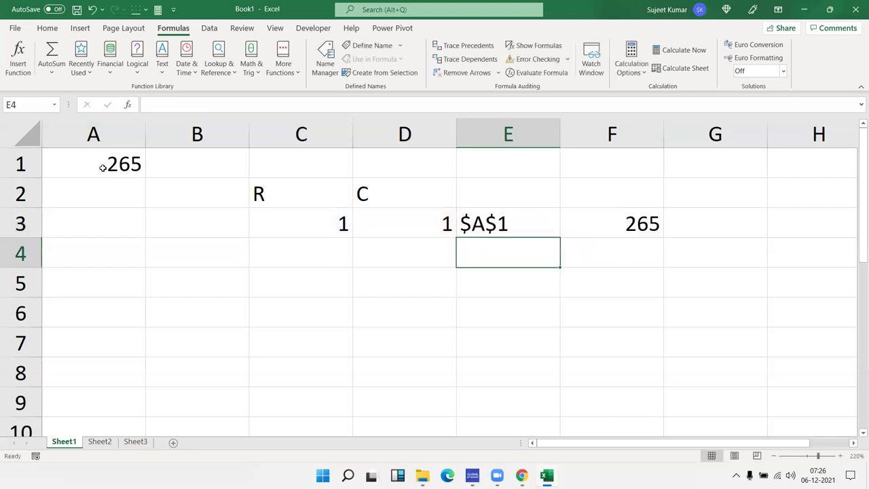
key("Up")
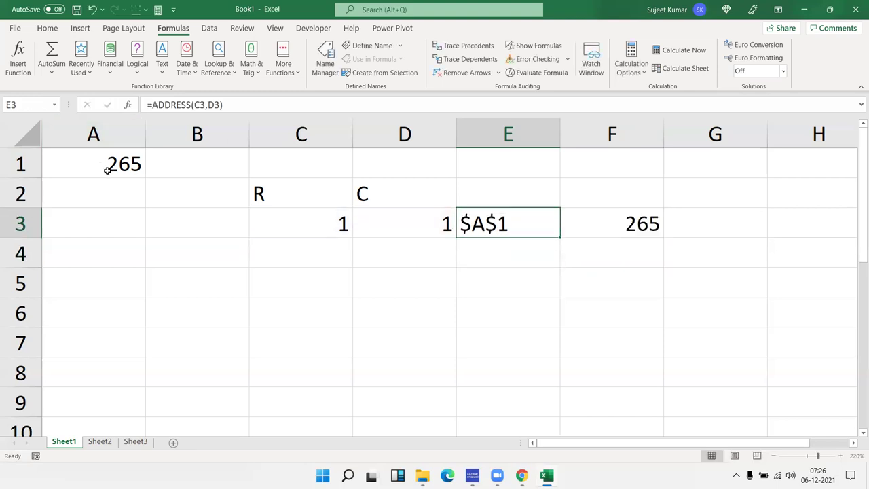
key("Right")
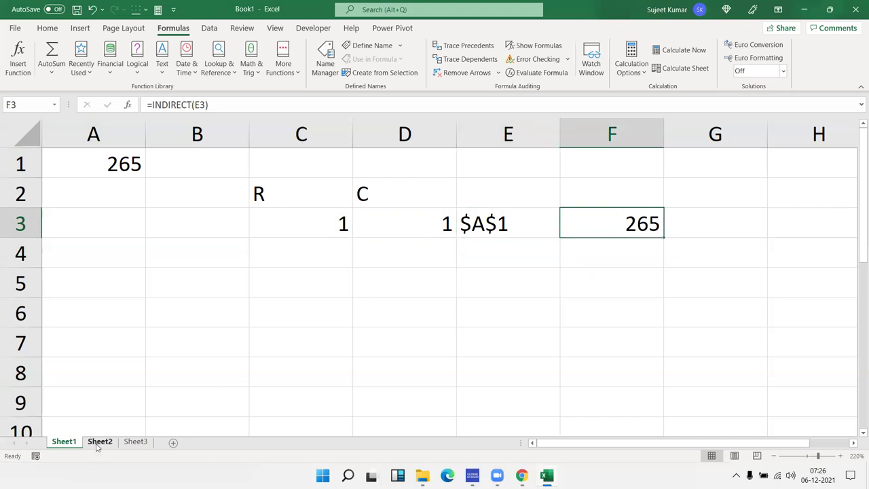
left_click(99, 442)
left_click(73, 443)
Open the blank Sheet2 tab at the bottom of the workbook.
left_click(93, 443)
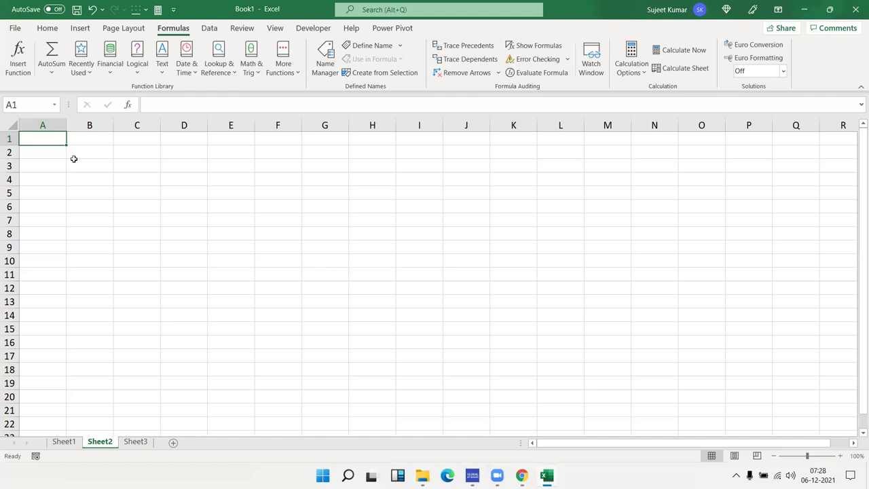
Enter the Name header in A1 and a first name in A2, then fill names down to A8.
type("Name")
key("Return")
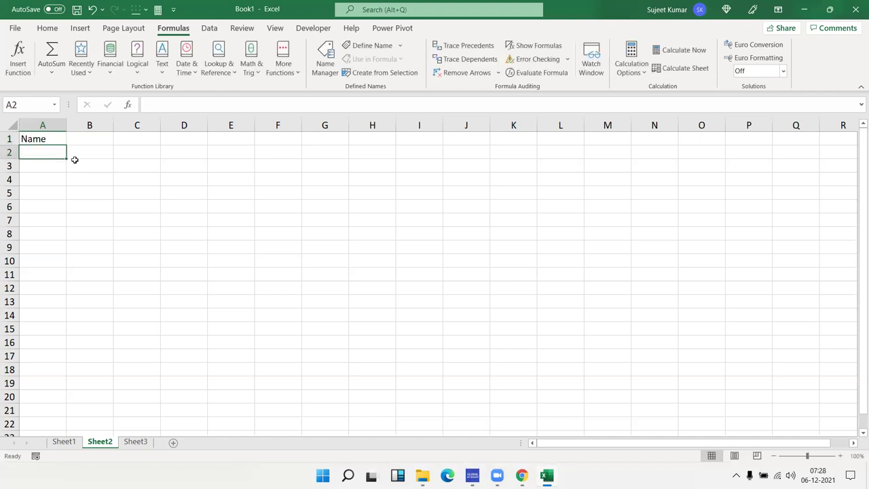
type("Puja")
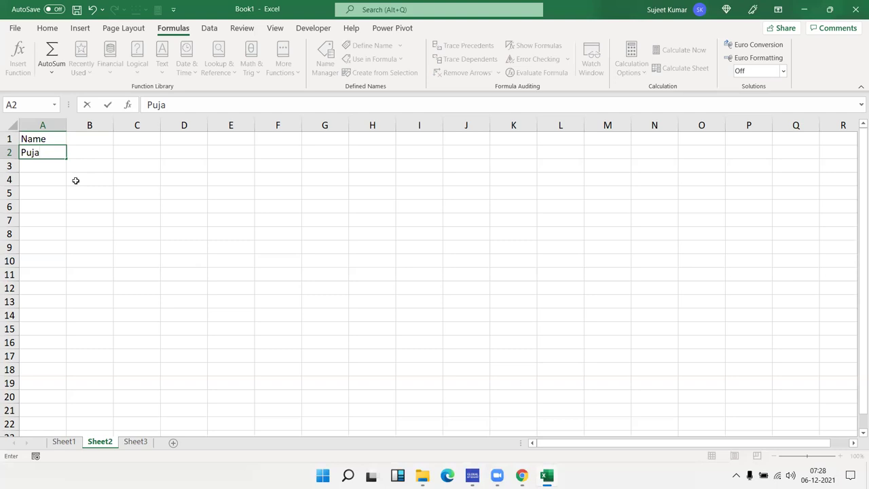
left_click(75, 181)
left_click(42, 152)
left_click_drag(66, 158, 69, 241)
Type JAN in B1 and fill the month headers across to DEC in M1.
left_click(82, 136)
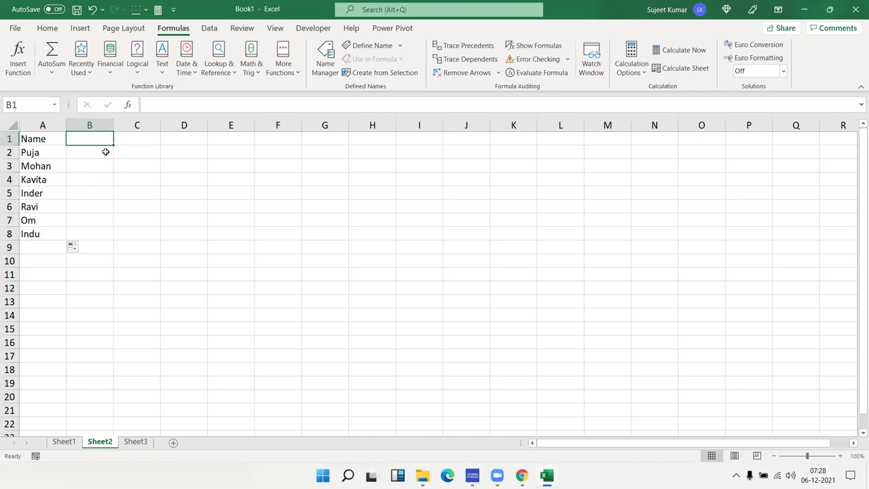
type("JAN")
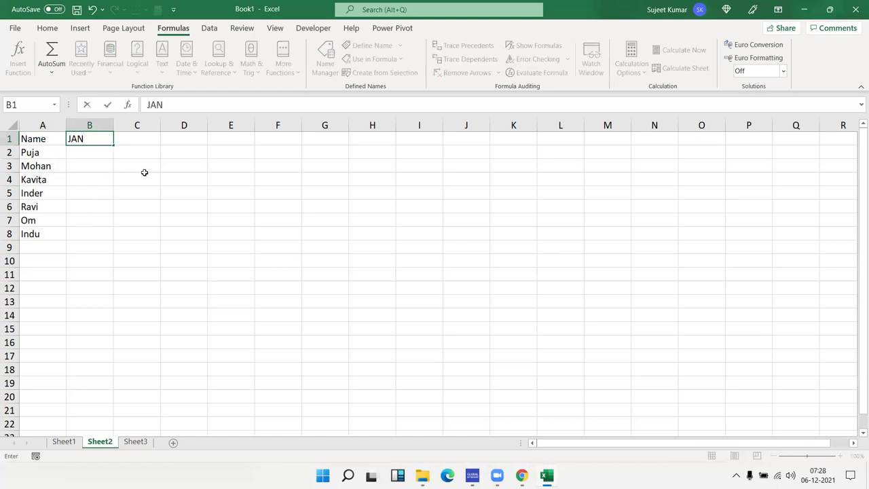
left_click(145, 173)
left_click(95, 139)
left_click_drag(113, 145, 647, 151)
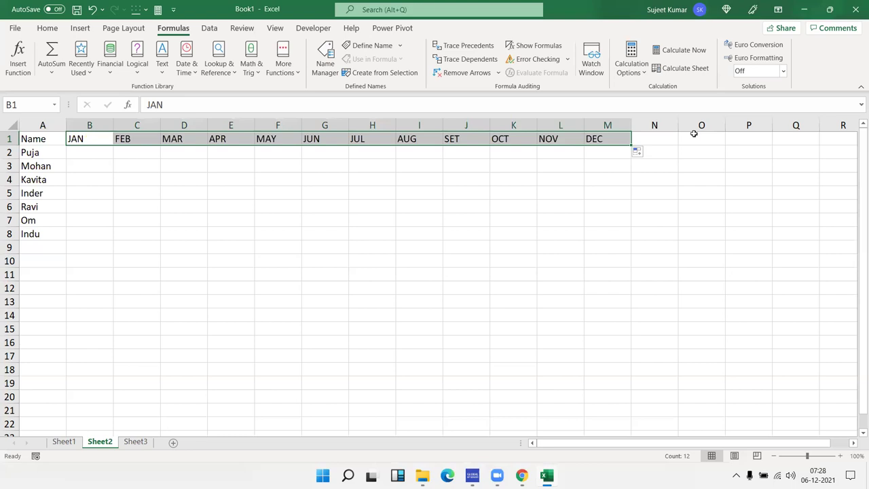
key("Down")
Enter =RANDBETWEEN(10,100) in B2.
type("=ra")
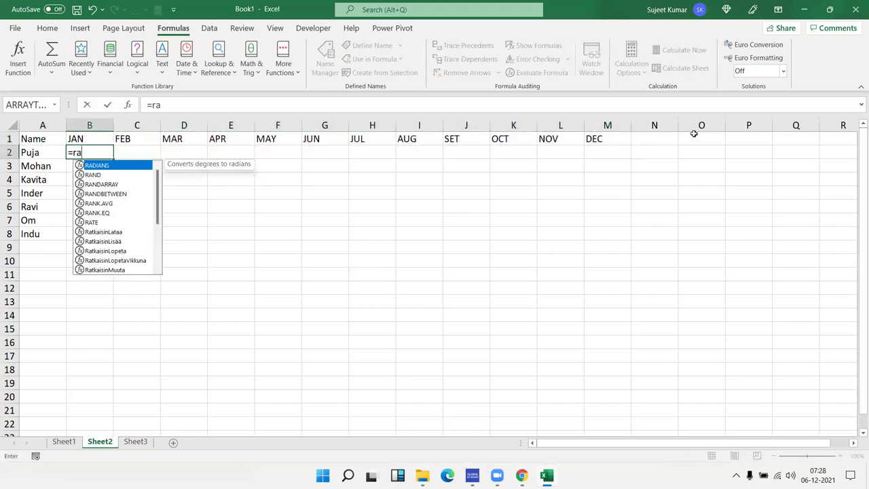
key("Down")
key("Down")
key("Down")
key("Tab")
type("10,100")
key("Return")
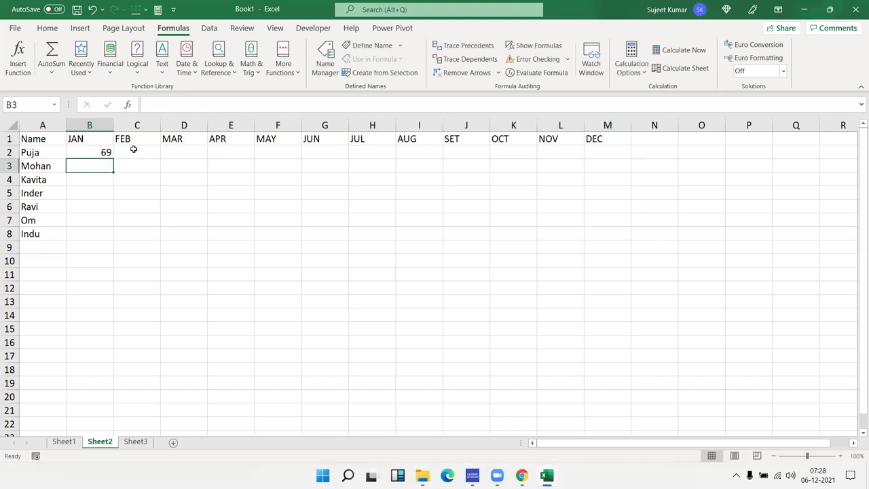
Fill the random formula across B2:M8 and paste the grid back as fixed values.
mouse_move(107, 153)
left_mouse_down()
mouse_move(536, 180)
mouse_move(627, 234)
left_mouse_up()
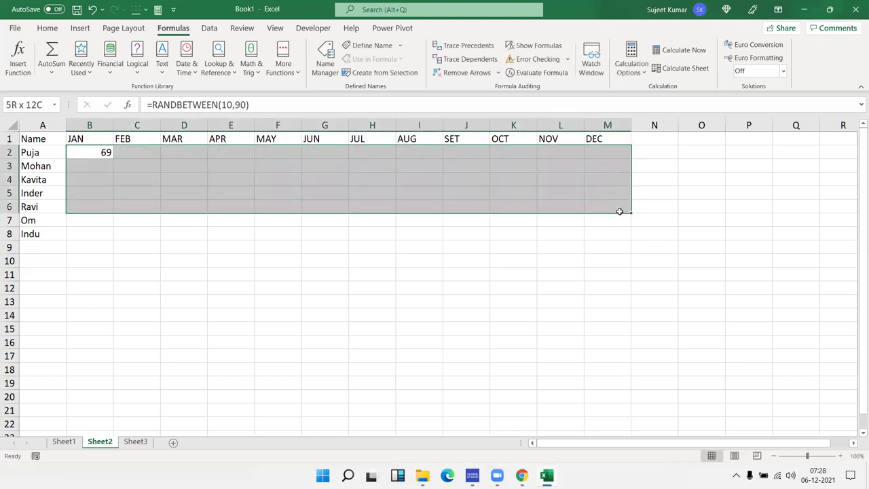
key("ctrl+r")
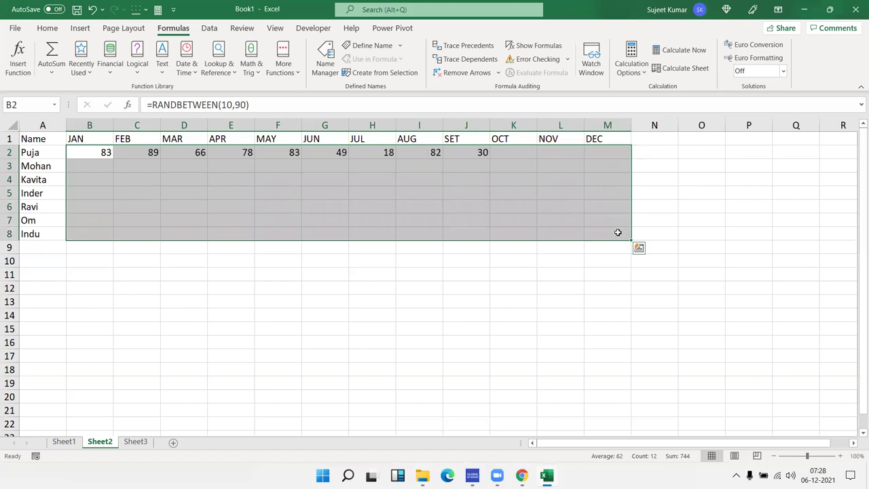
key("ctrl+d")
key("ctrl+c")
left_click(47, 28)
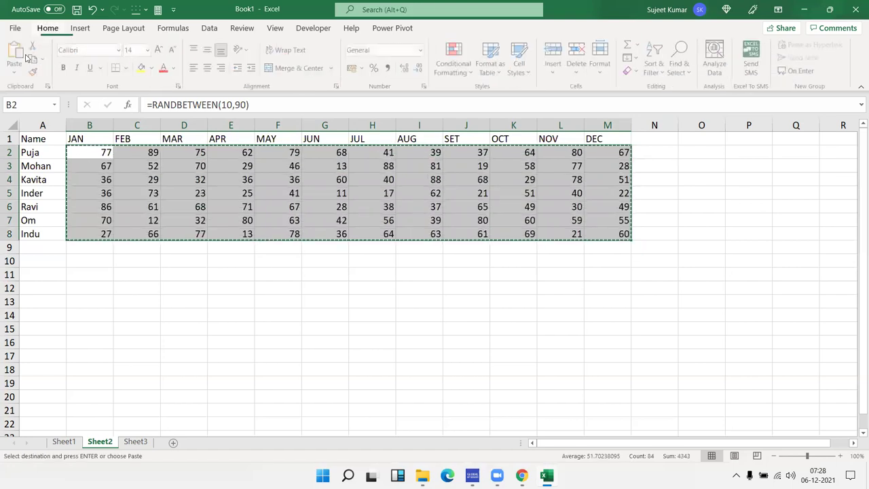
left_click(17, 68)
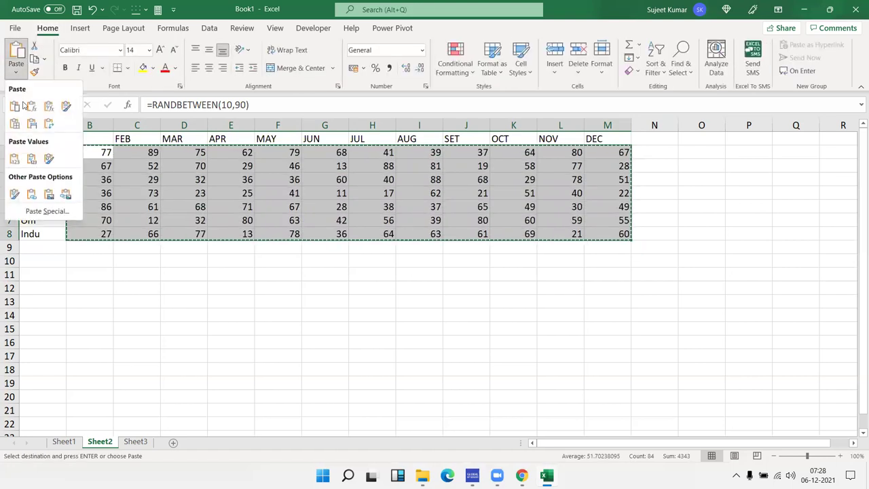
left_click(14, 159)
left_click(45, 300)
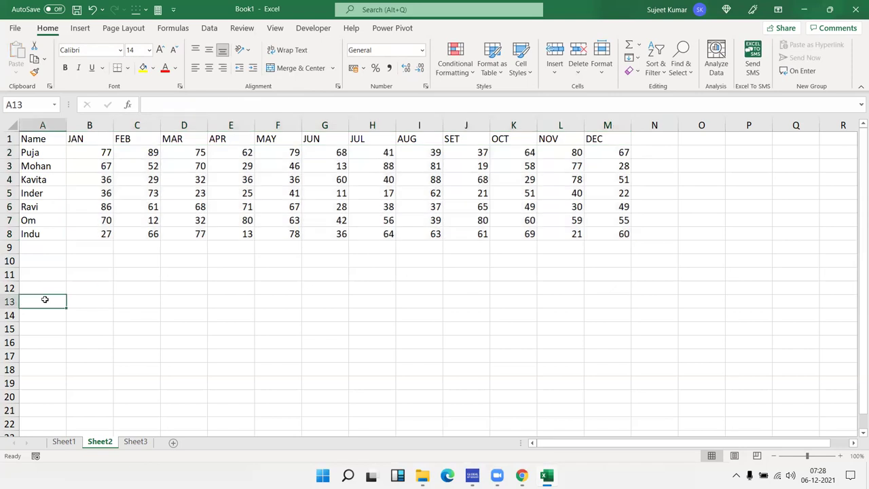
Enter the first name in A13, 1 in B13, and the Name header in A12.
type("Puja")
key("Tab")
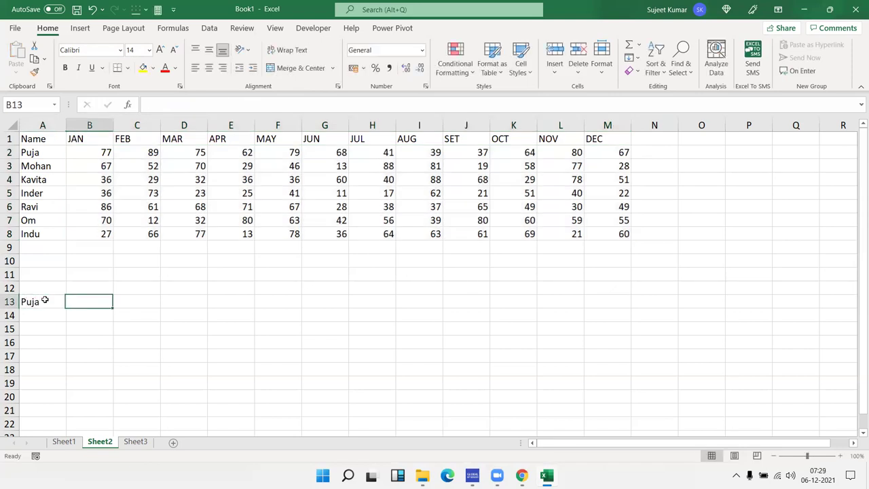
type("1")
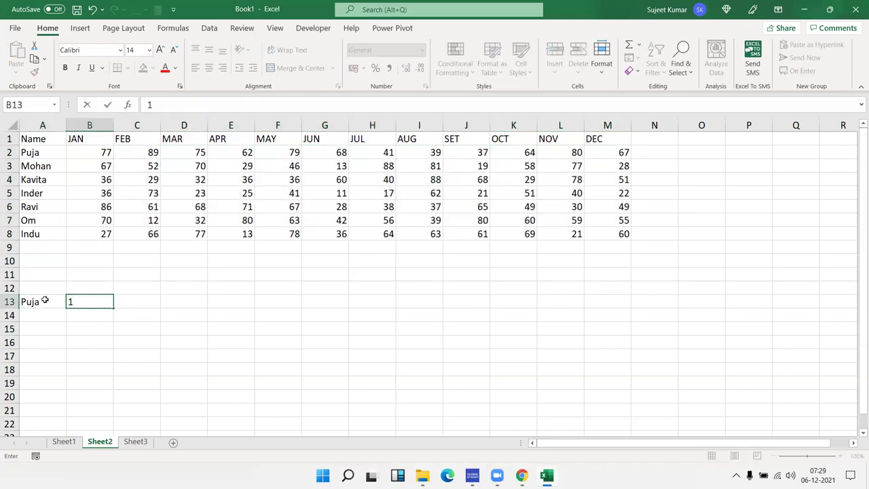
key("shift+Return")
type("Nae")
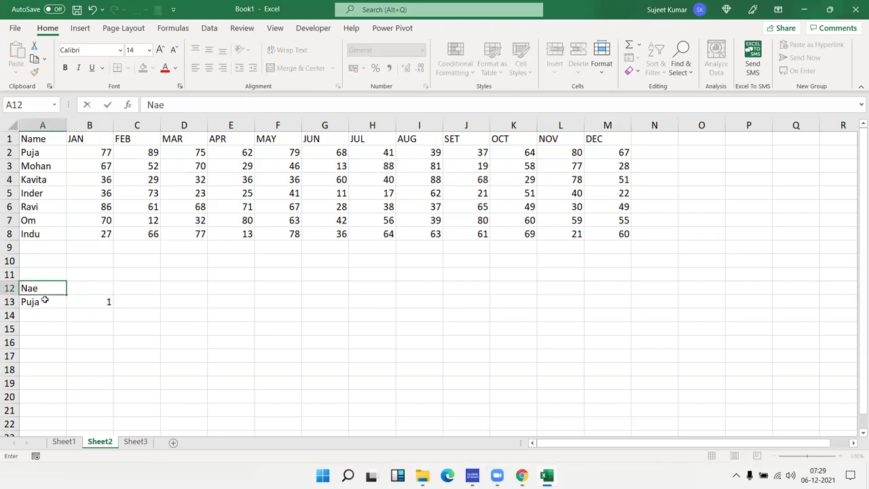
key("ctrl+Return")
type("Name")
key("Tab")
Enter Q in B11 and 1 in B12, clearing the stray 1 from B13.
key("Up")
type("Q")
key("Return")
type("1")
key("Return")
key("Delete")
key("Up")
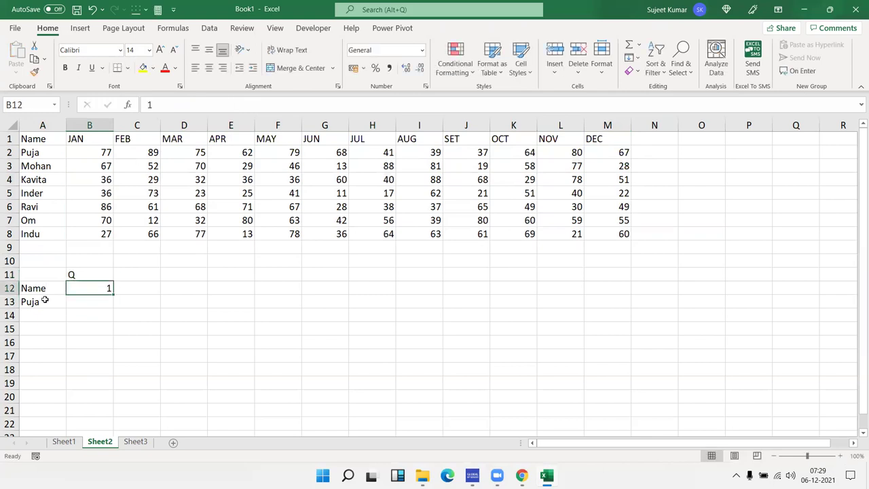
key("Down")
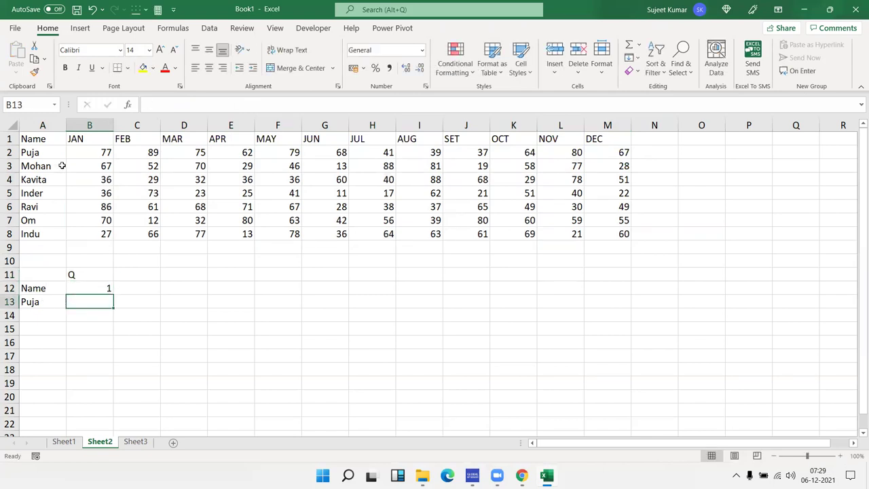
Check the first row's JAN to MAR sum and enter 241 in B13.
left_click_drag(100, 154, 191, 152)
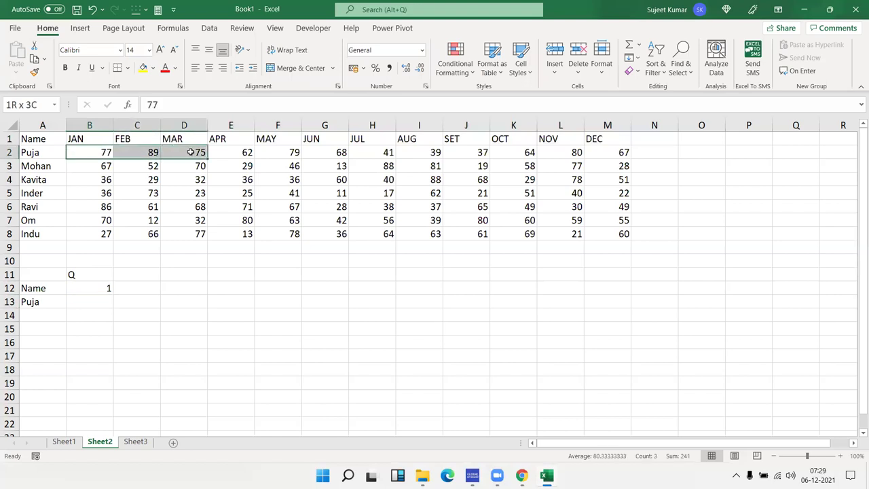
left_click(103, 301)
type("241")
key("Return")
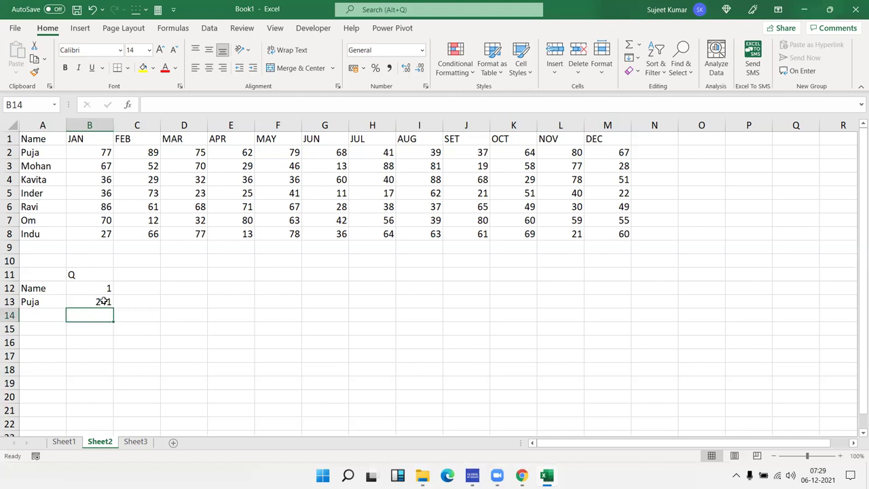
Clear the 241 total from B13 and abandon a stray CHAR formula in C12.
left_click(103, 302)
key("Up")
key("Down")
key("Delete")
key("Up")
key("Right")
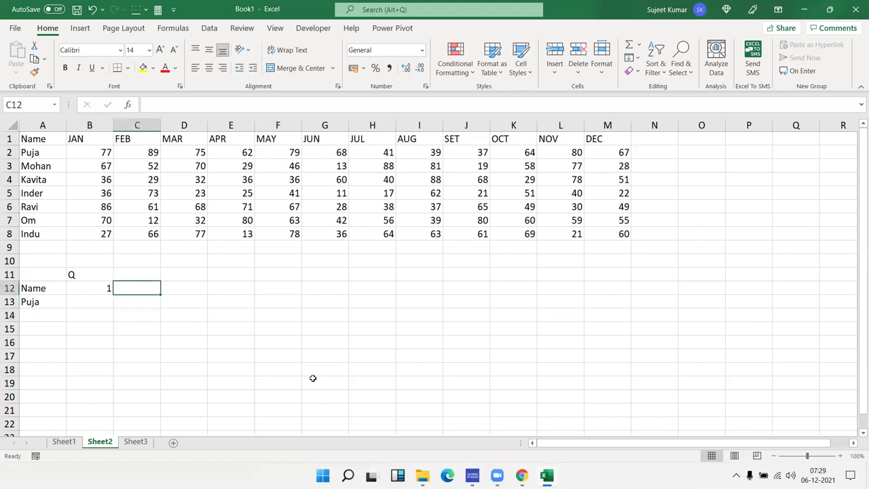
type("=")
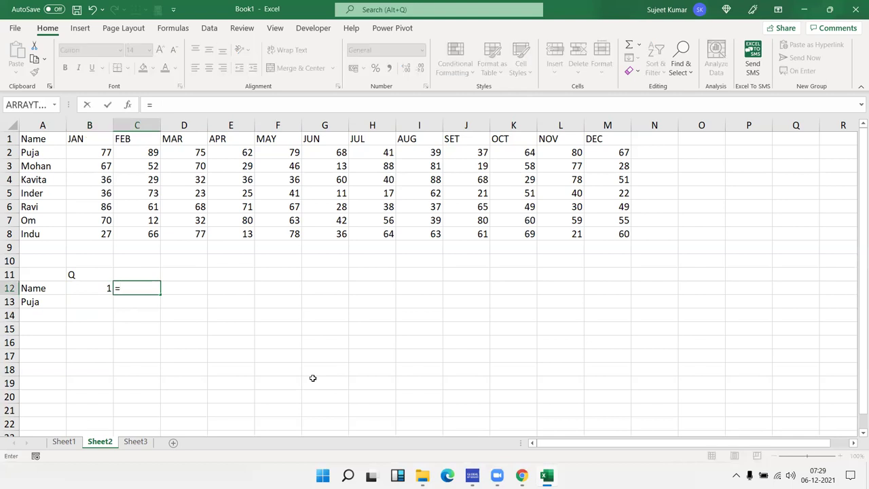
type("ch")
key("Tab")
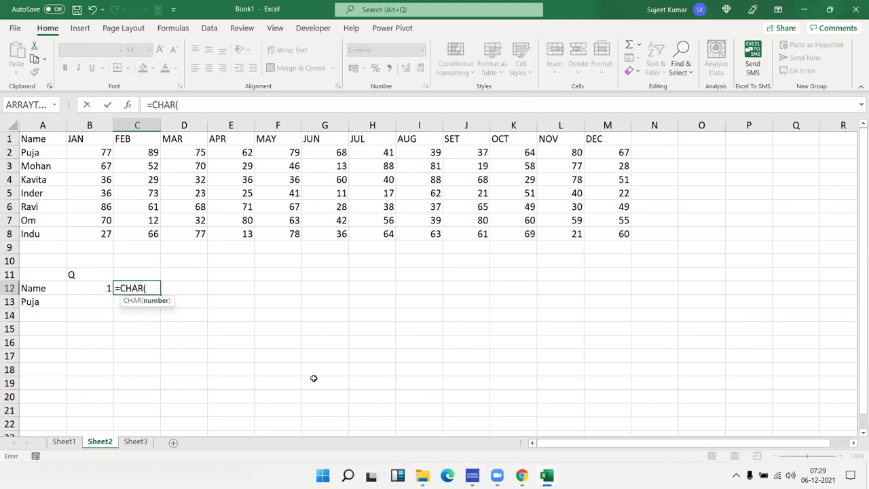
key("BackSpace")
key("BackSpace")
key("Escape")
key("Escape")
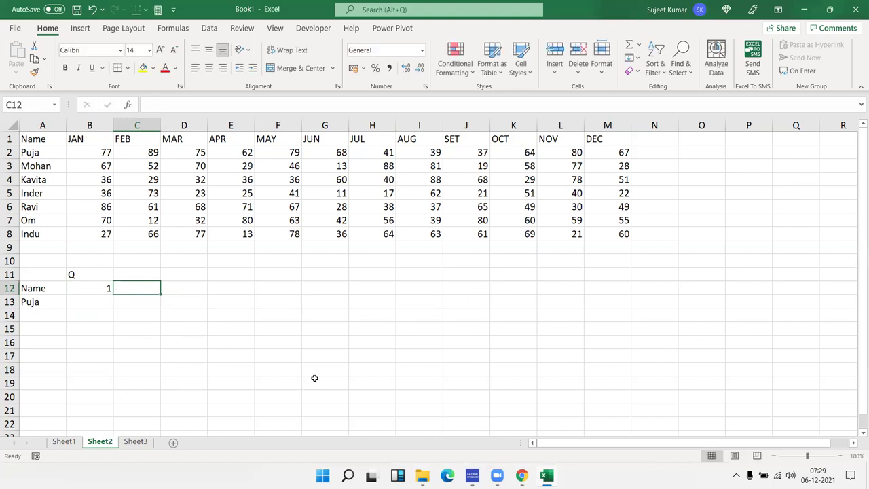
key("Left")
key("Right")
Enter JAN in C12 and change the index in B12 to 2.
type("JAN")
key("Return")
key("Up")
key("Left")
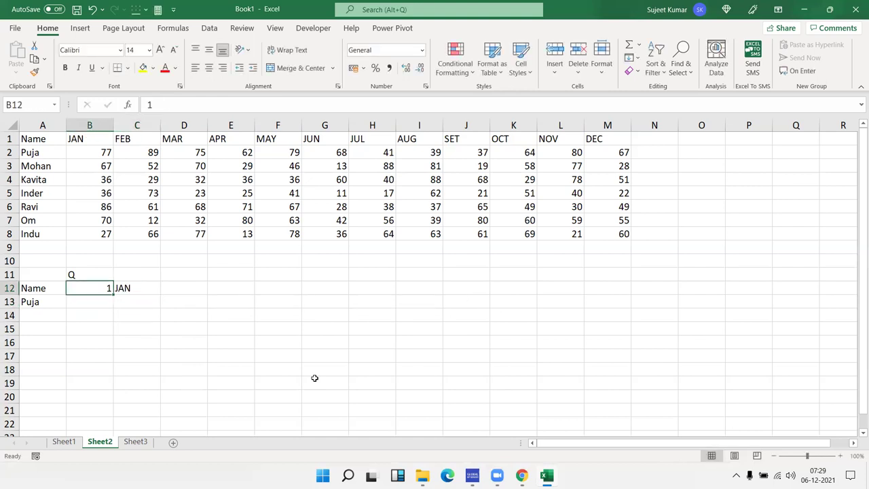
type("2")
key("Tab")
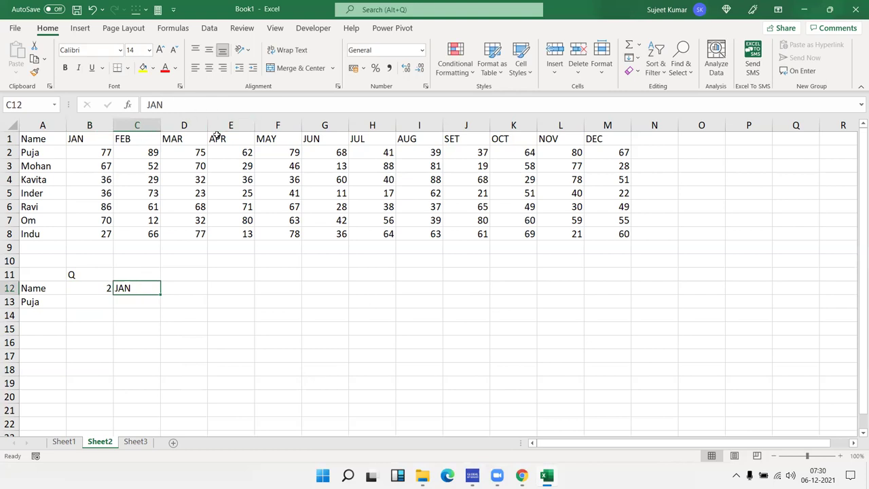
Enter APR in C12, correcting the mistyped APOR.
left_click(216, 135)
left_click(133, 286)
type("APOR")
key("Return")
key("Up")
type("APR")
key("Return")
Set B12 to 3 and enter JUL in C12.
left_click(70, 287)
type("3")
key("Return")
left_click(380, 141)
left_click_drag(379, 141, 378, 141)
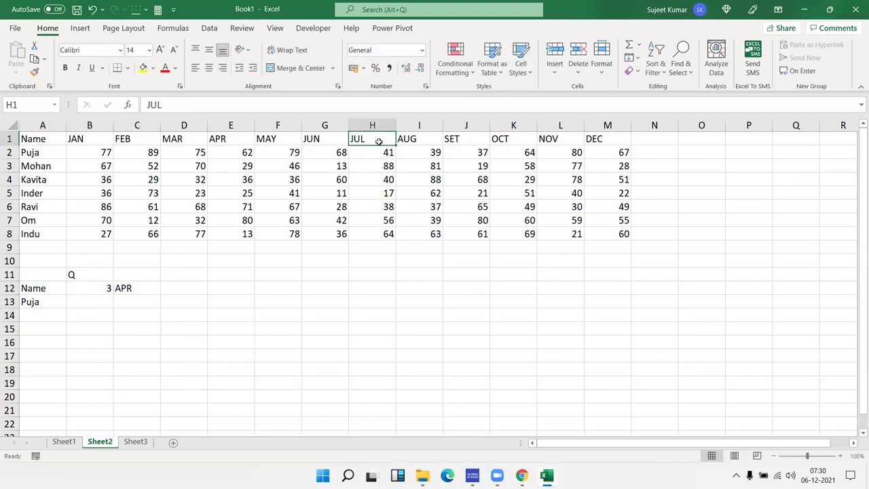
left_click(138, 287)
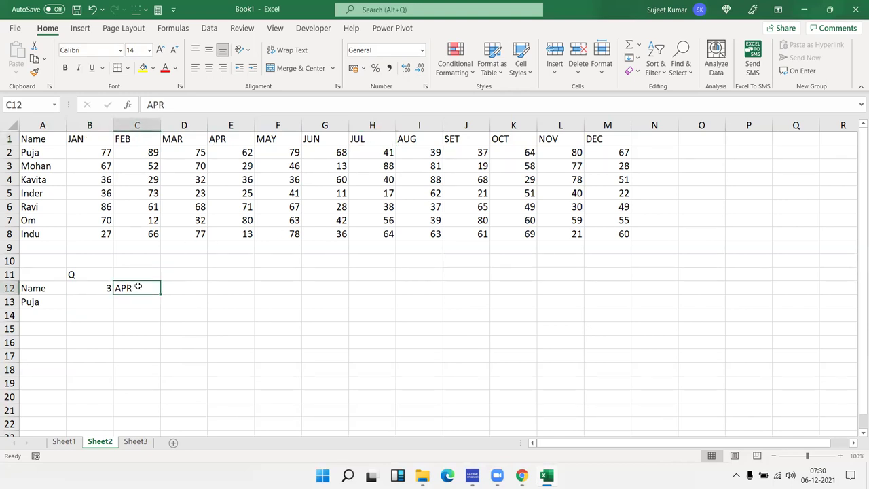
type("JUL")
key("Return")
Type =CHOOSE(B12,"JAN","APR","JUL","OCT") into C12.
type("=ch")
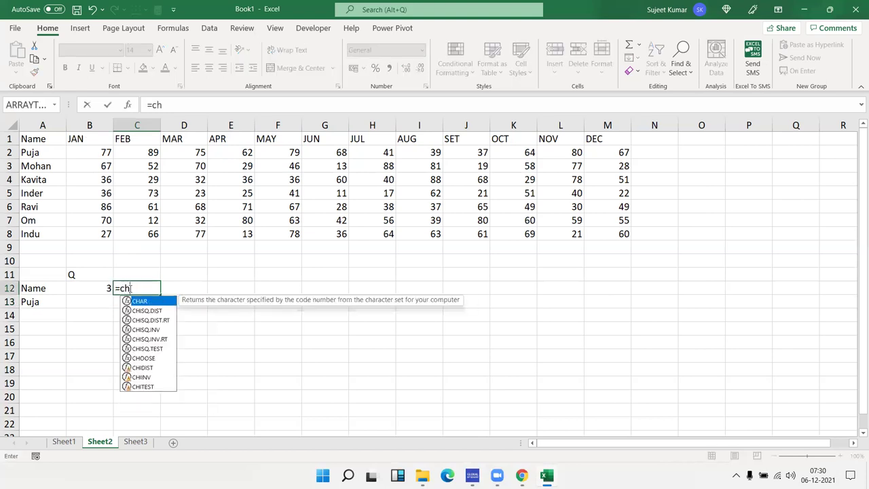
type("oo")
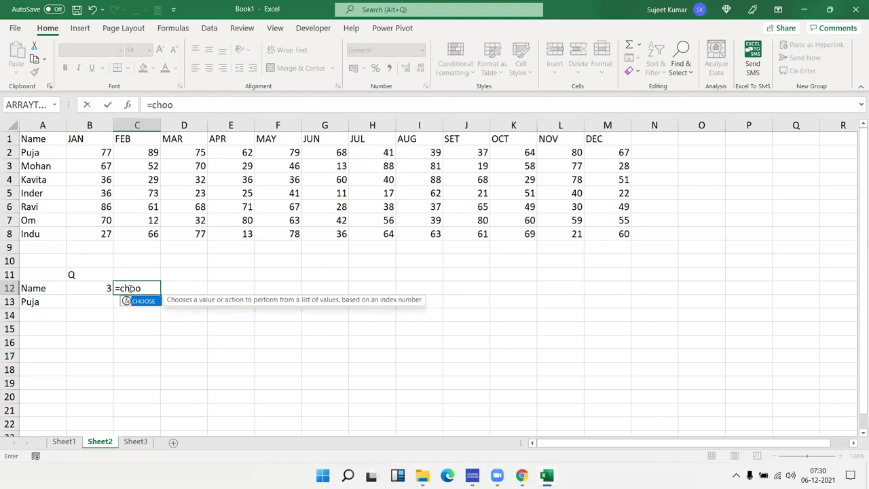
key("Tab")
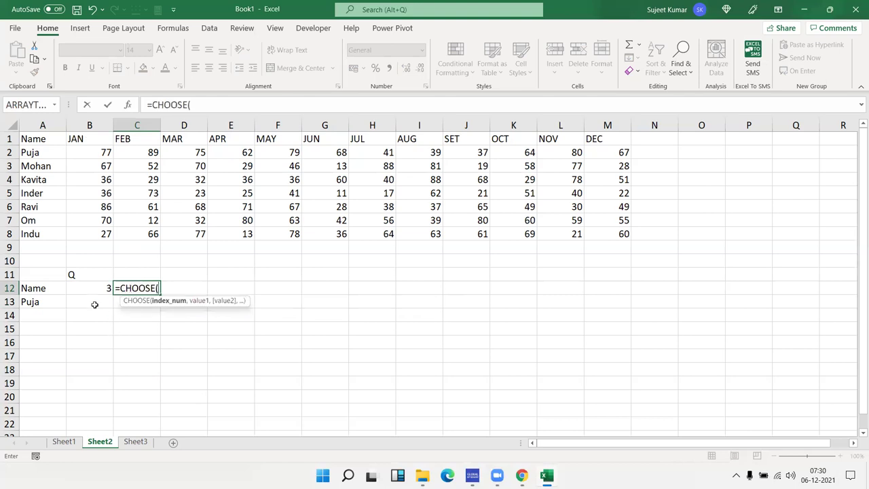
left_click(88, 293)
type(",")
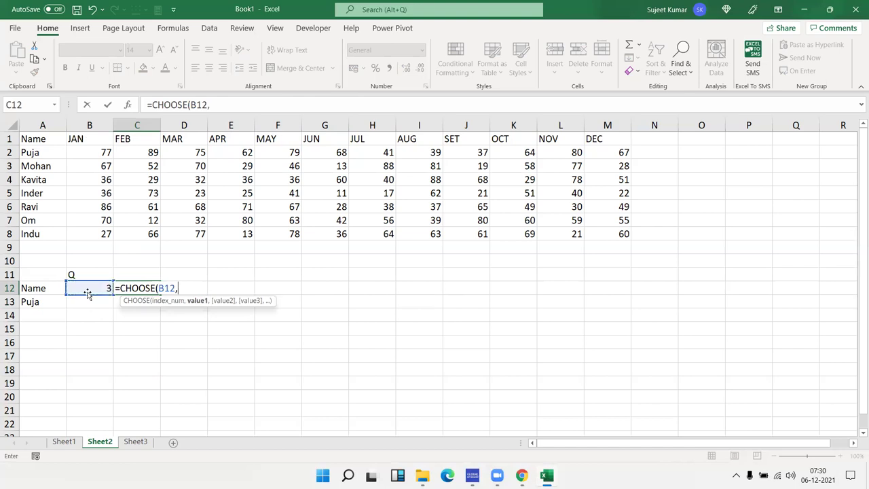
type("\"JAN\"")
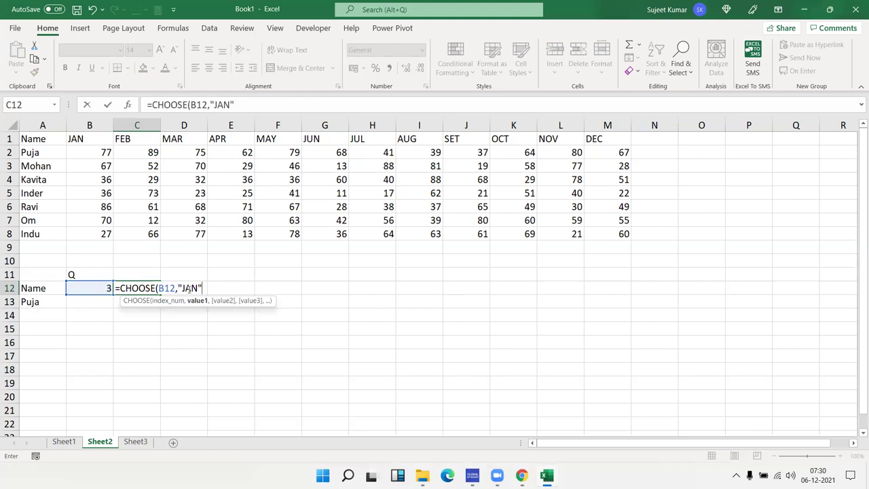
type(",\"")
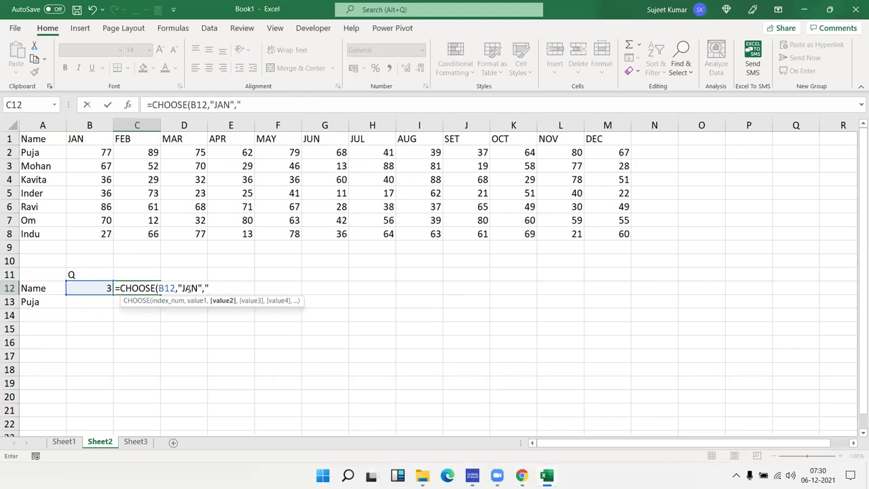
type("APR\",\"")
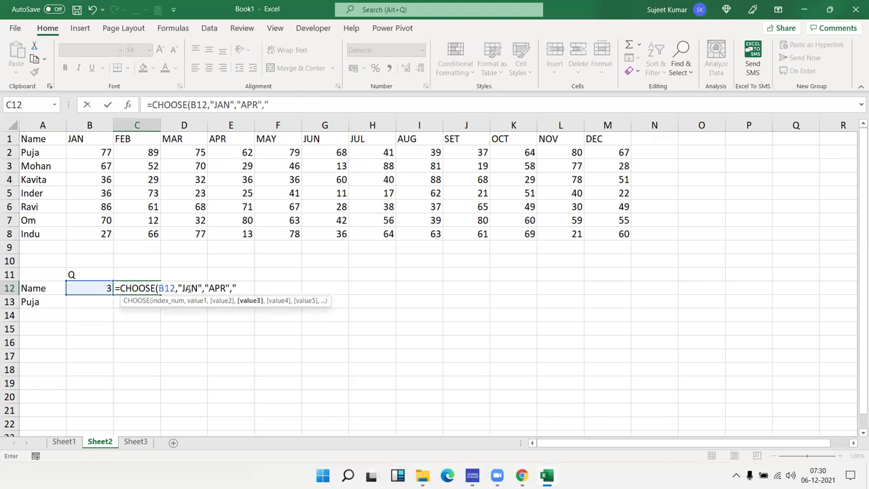
type("JUL\",")
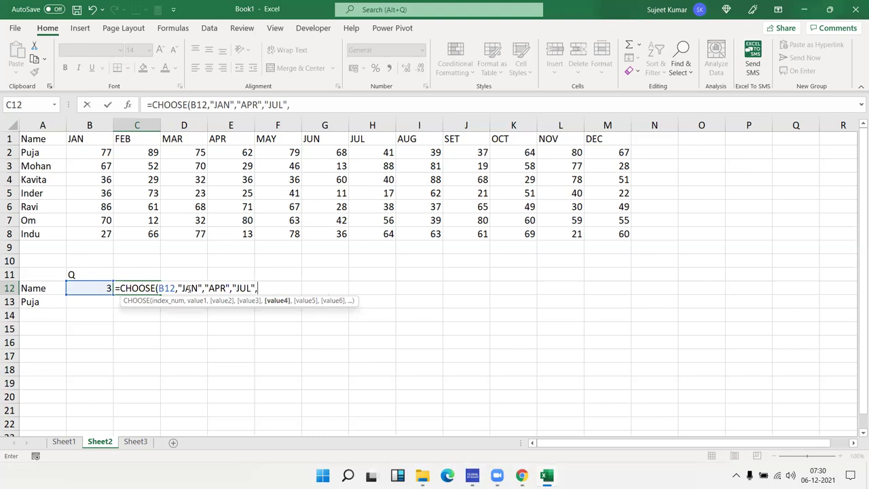
type("\"OCT\")")
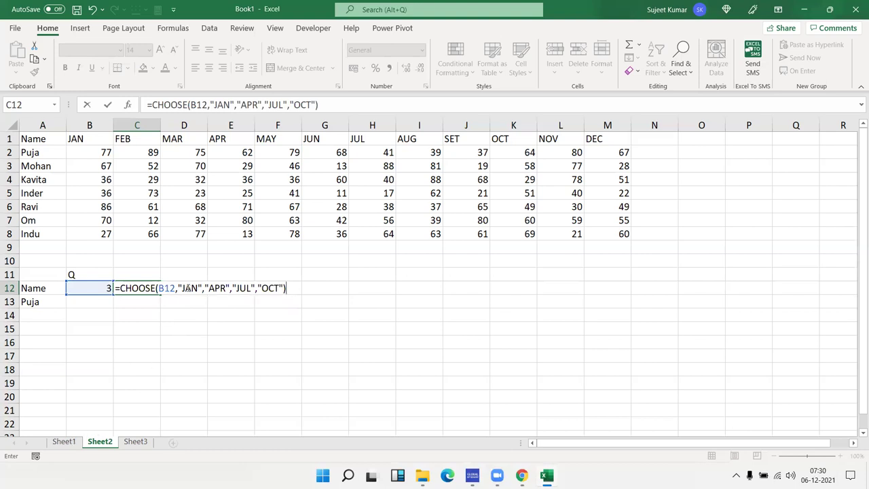
Highlight the B12 index and each month option in the CHOOSE formula, then commit it.
left_click(179, 288)
left_click_drag(185, 288, 285, 288)
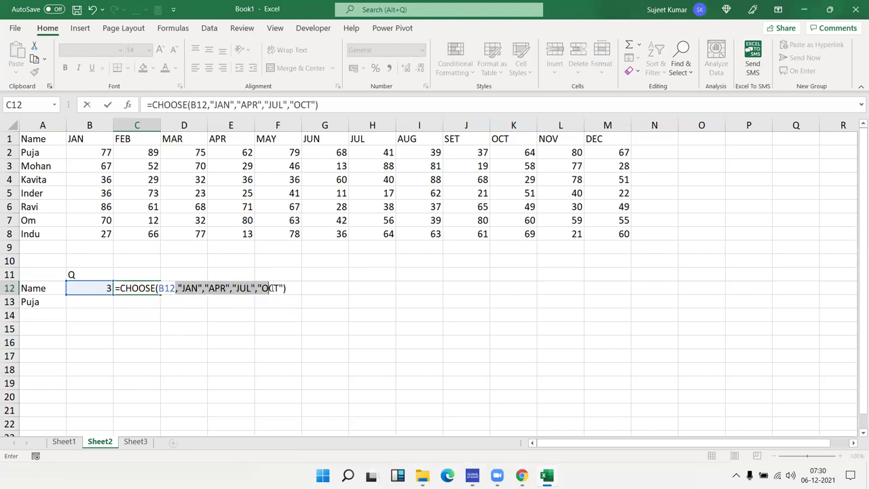
double_click(167, 288)
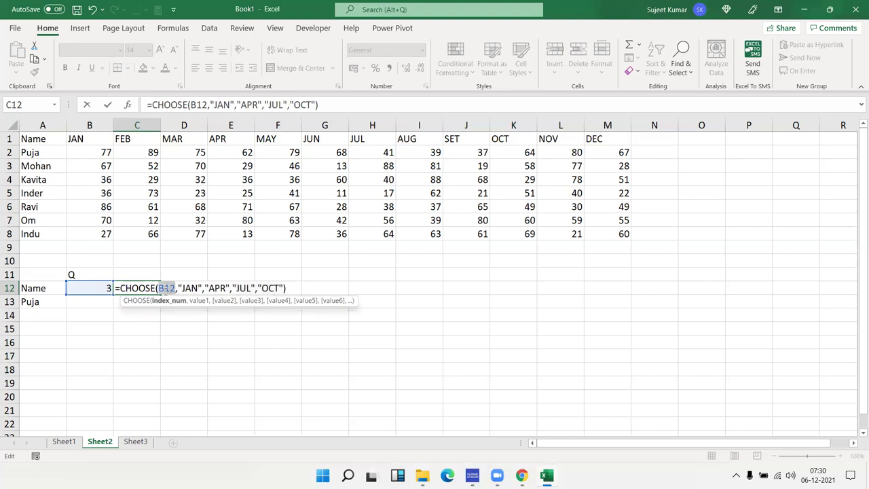
left_click(191, 288)
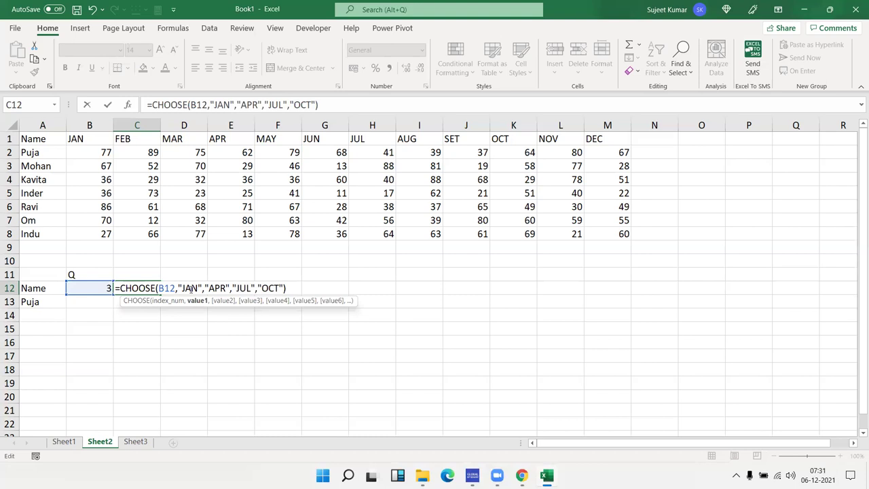
double_click(166, 288)
left_click(212, 289)
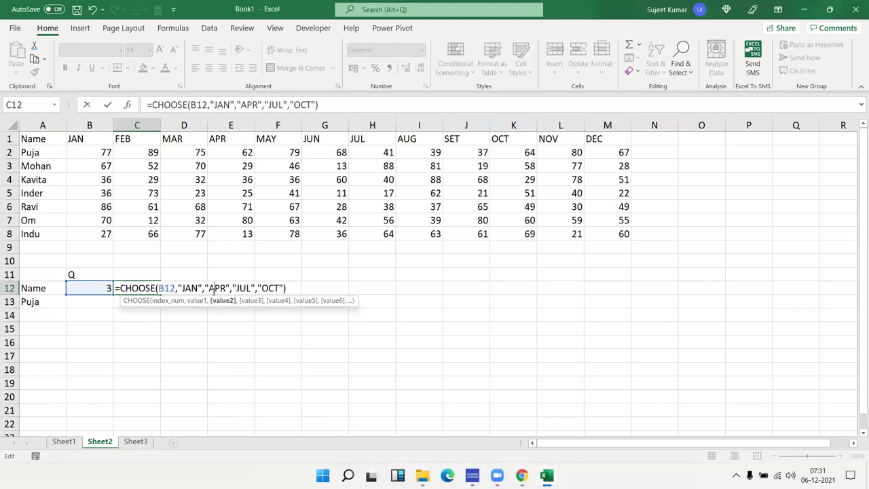
double_click(167, 288)
left_click(244, 288)
double_click(245, 287)
double_click(170, 288)
left_click(275, 288)
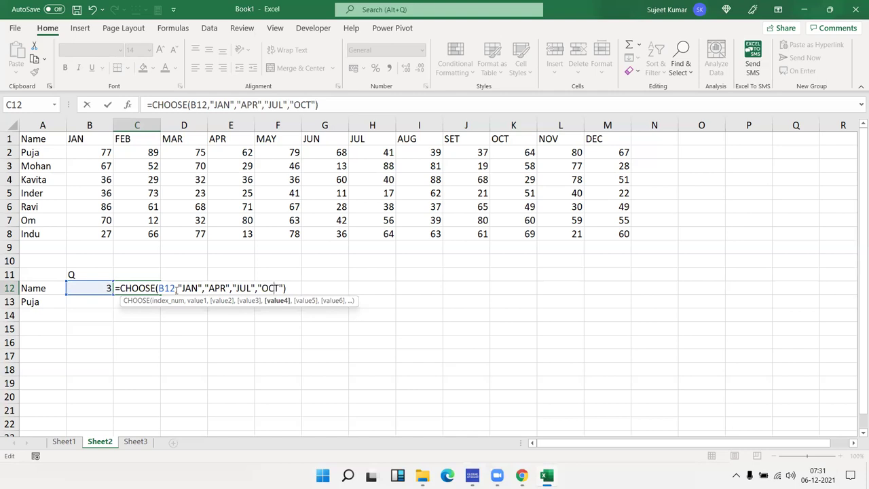
left_click(226, 288)
left_click(250, 288)
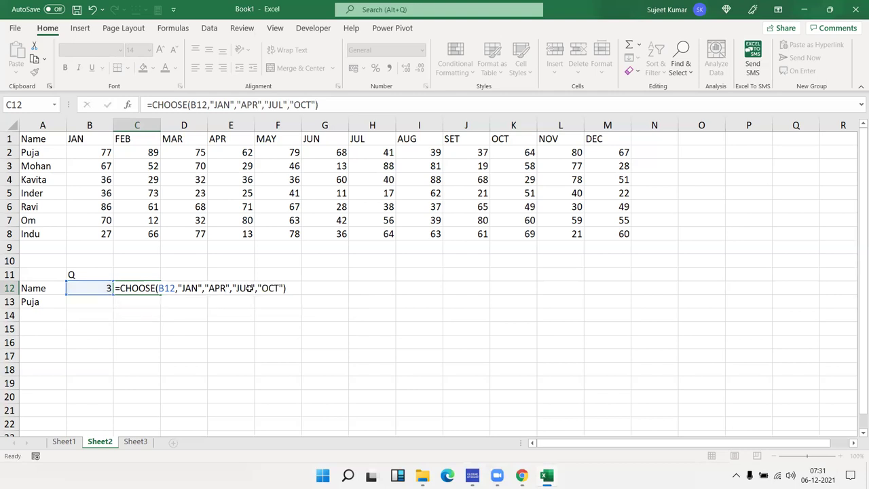
key("ctrl+Return")
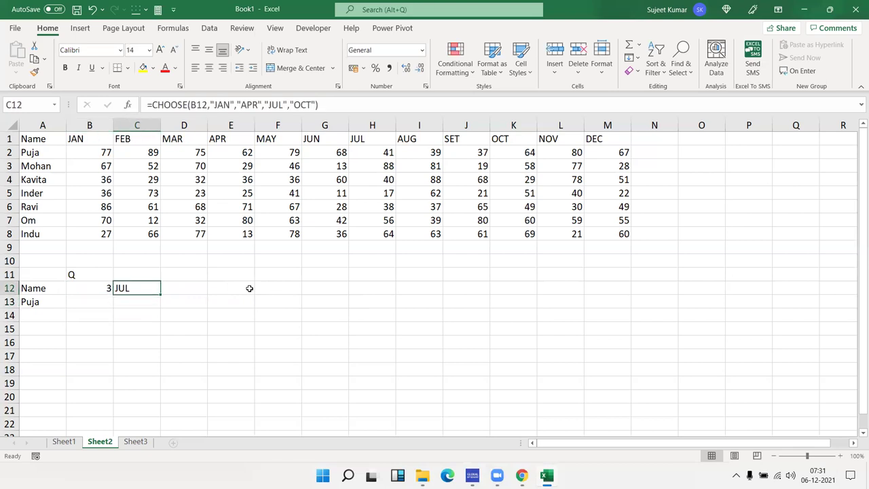
Change B12 to 1 so C12 returns JAN.
key("Left")
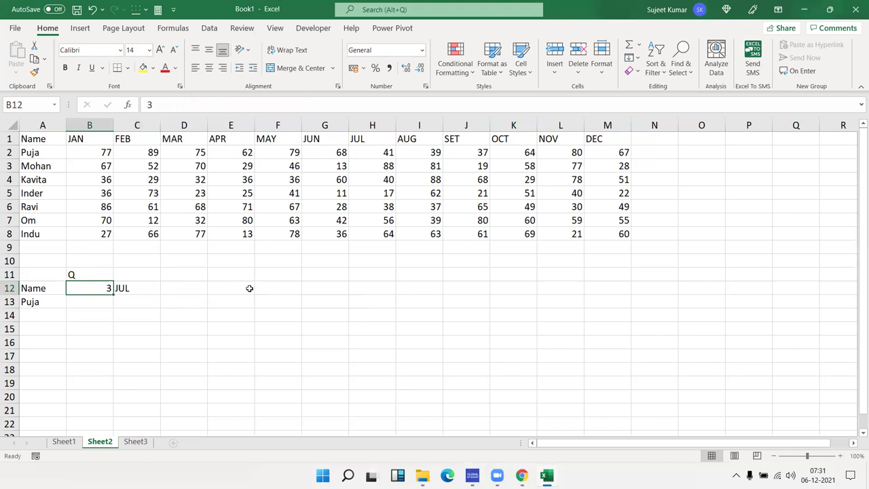
type("1")
key("Return")
key("Up")
key("Down")
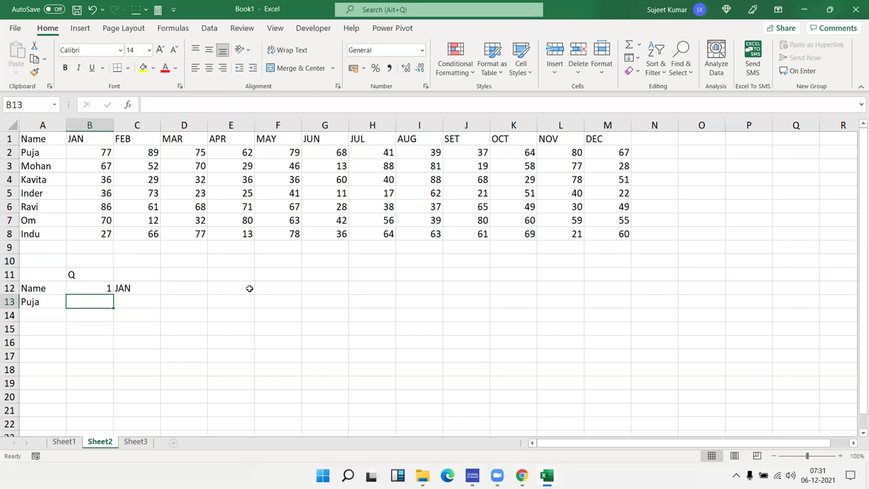
Enter =MATCH(A13,A1:A8,0) in B13, returning position 2 for the name in A13.
type("=ma")
key("Tab")
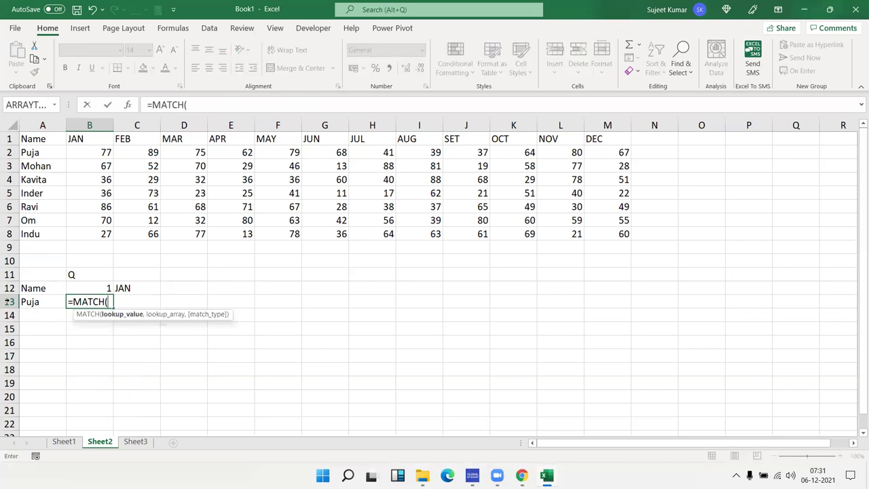
left_click(34, 302)
type(",")
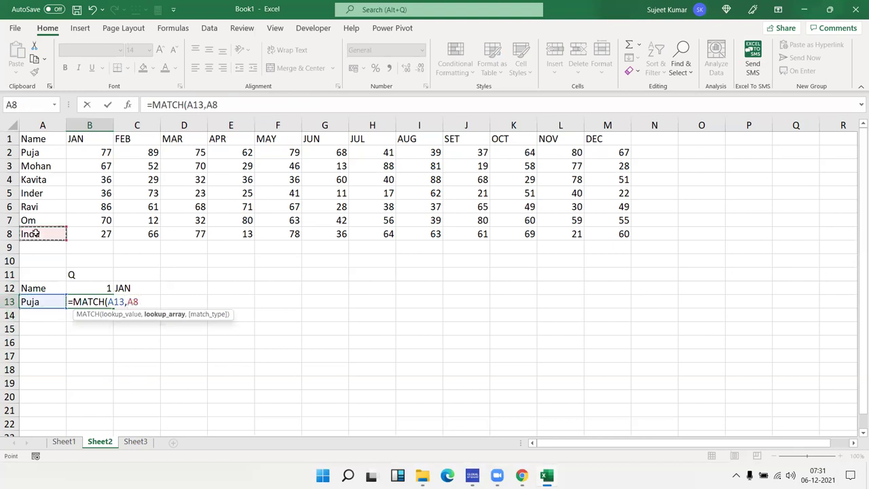
left_click_drag(35, 235, 35, 125)
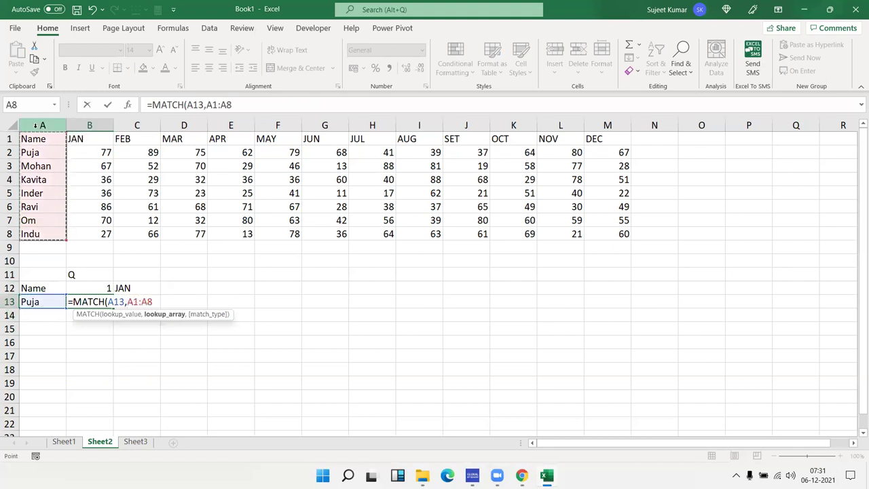
type(",0")
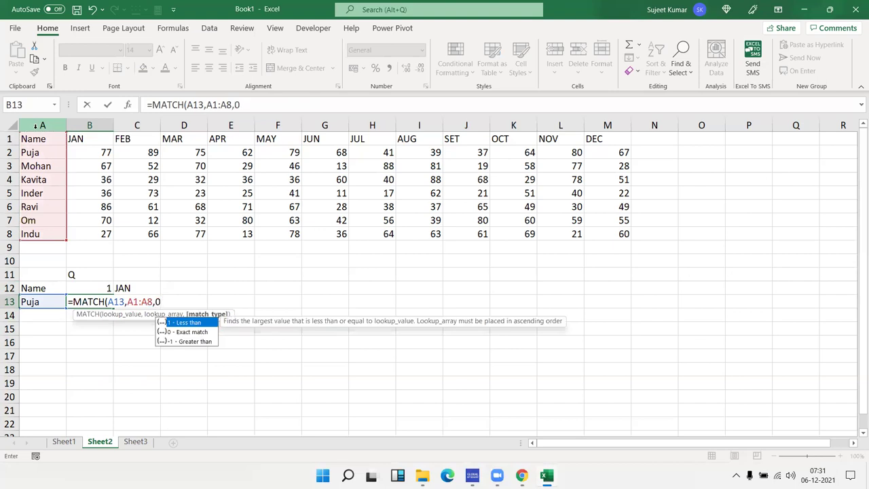
type(")")
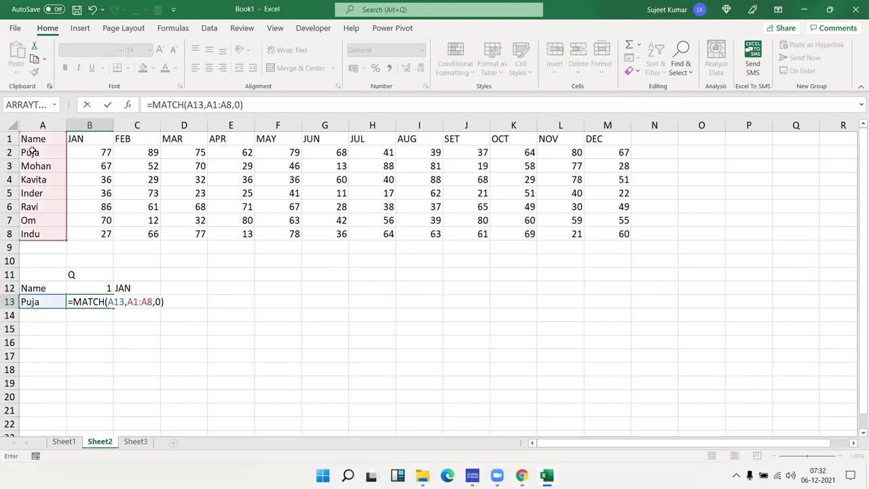
key("Return")
key("Up")
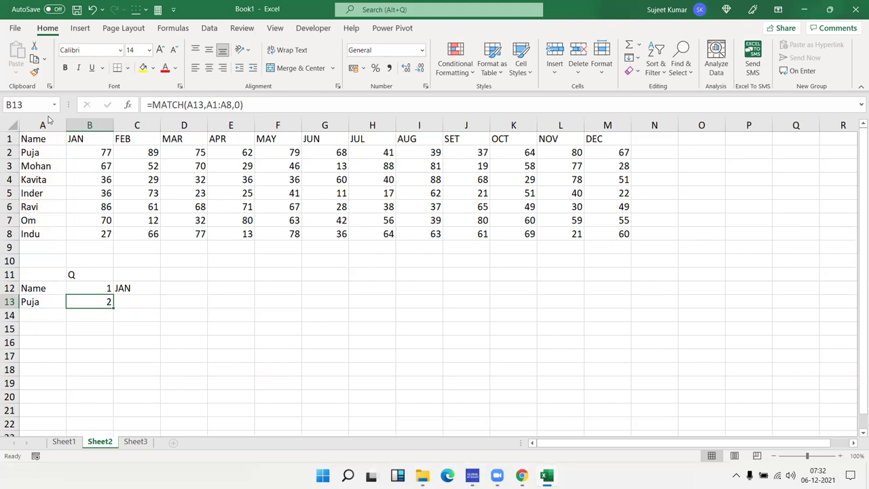
left_click(192, 293)
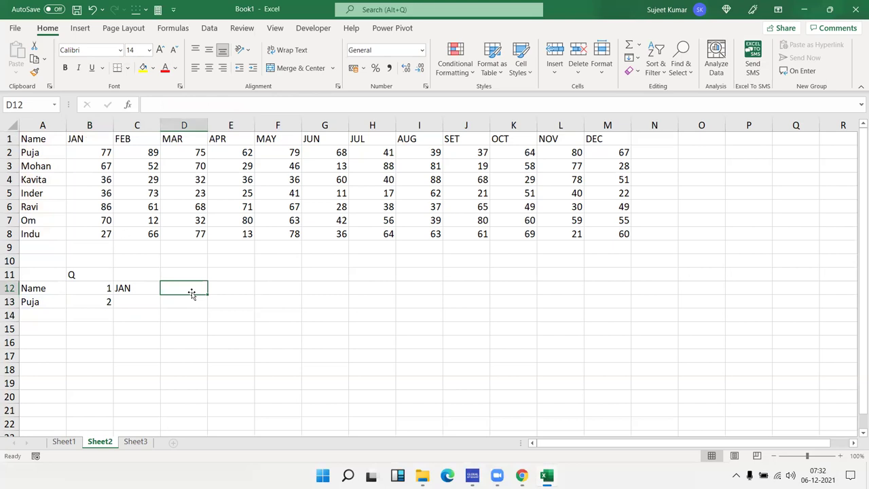
Enter =MATCH(C12,A1:M1,0) in D12, returning 2 for JAN in the header row.
type("=mat")
key("Tab")
left_click(140, 288)
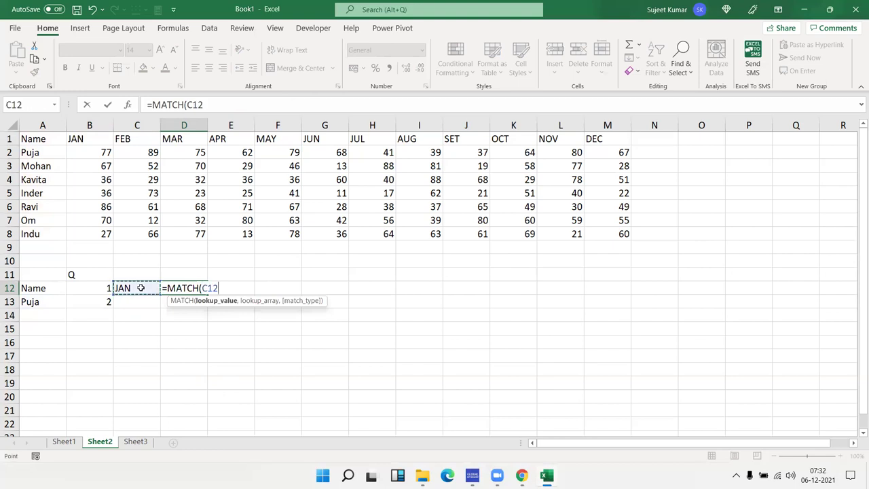
type(",")
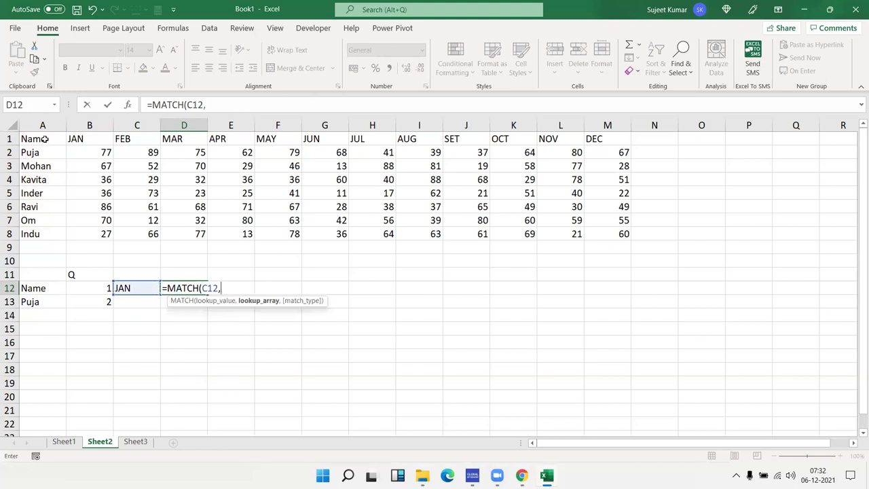
left_click_drag(43, 139, 601, 139)
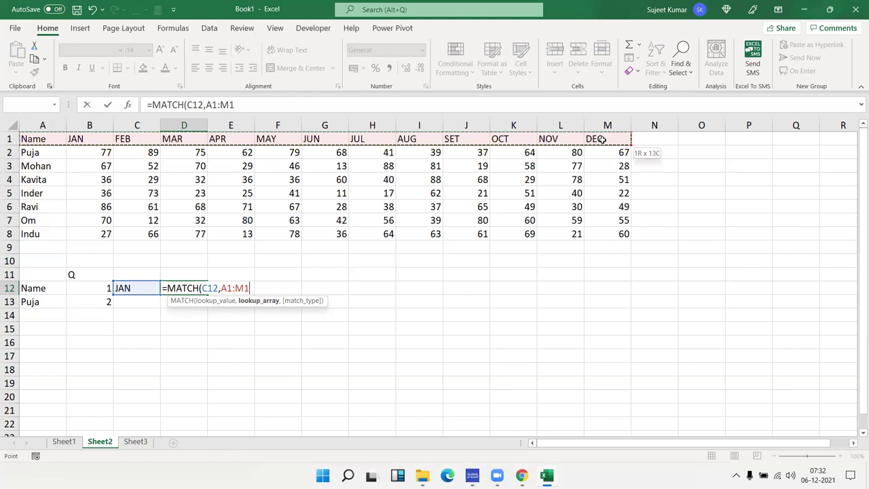
type(",,")
key("BackSpace")
type("0")
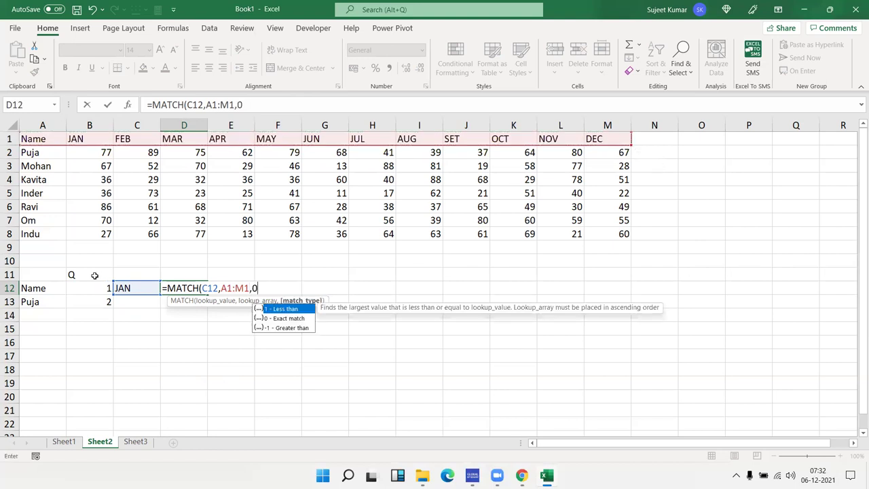
type(")")
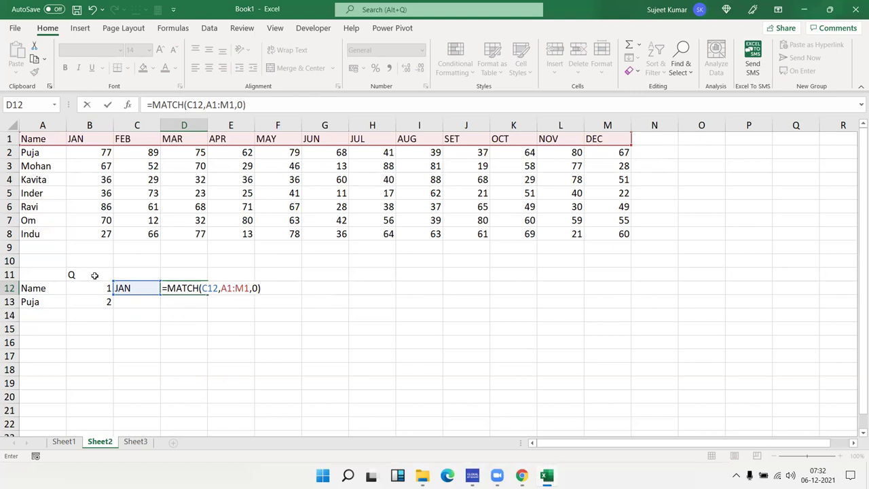
key("Return")
key("Up")
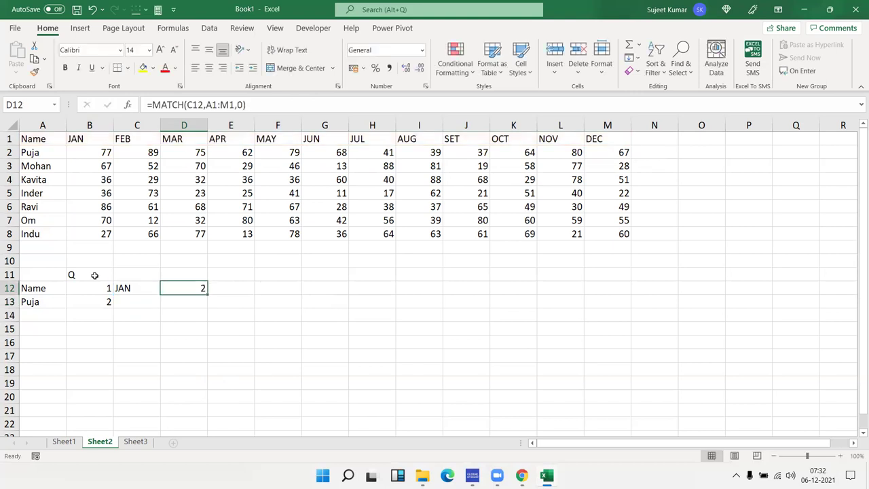
left_click(27, 135)
left_click(73, 140)
Test the lookup by setting B12 to 4, then reset B12 to 1.
left_click(101, 288)
type("4")
key("Return")
left_click(140, 288)
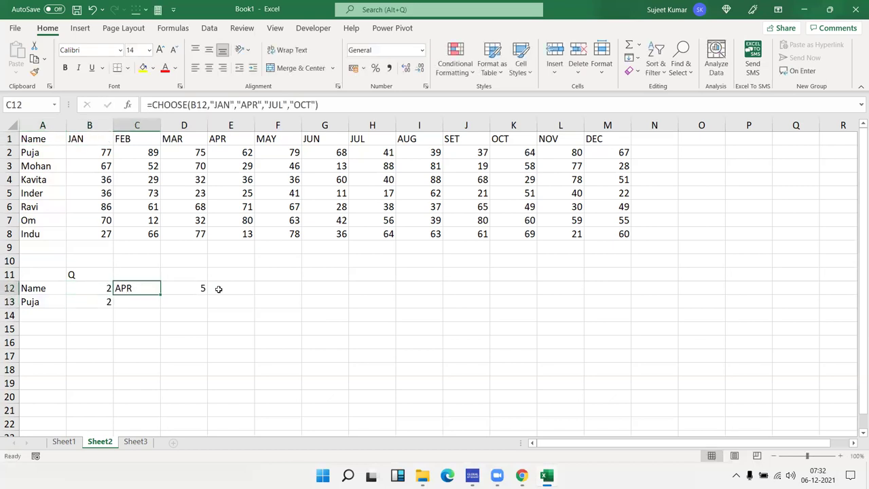
left_click(200, 288)
left_click(233, 140)
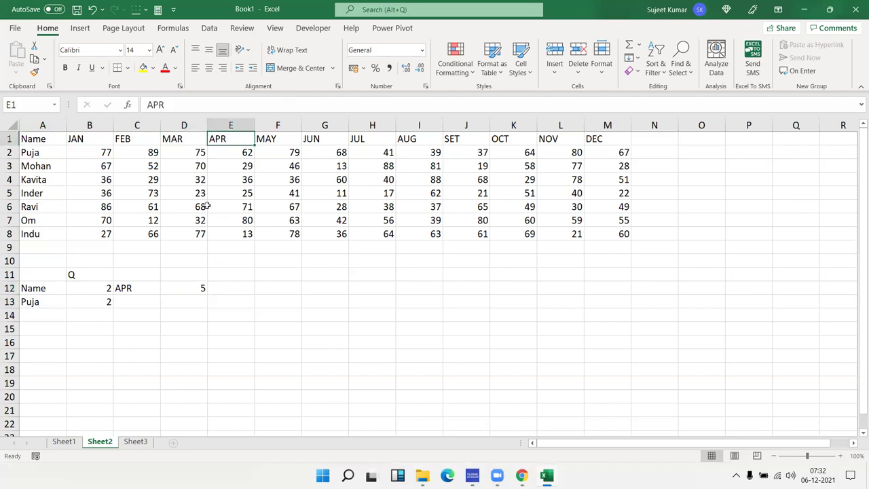
left_click(81, 289)
type("1")
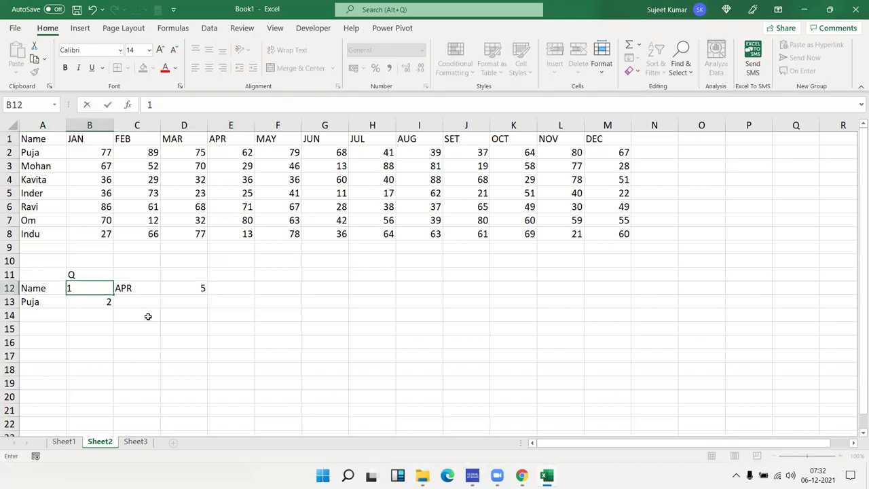
left_click(145, 315)
left_click(149, 302)
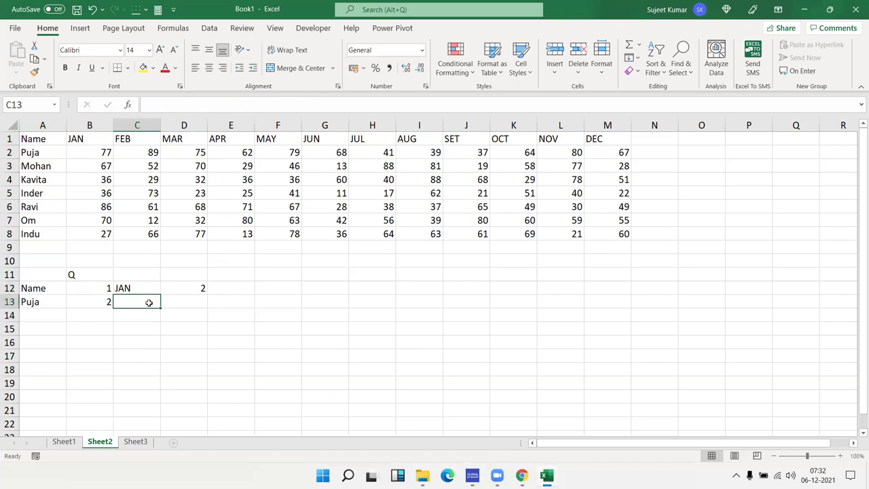
Enter =ADDRESS(B13,D12) in C13, returning $B$2.
type("=ad")
key("Tab")
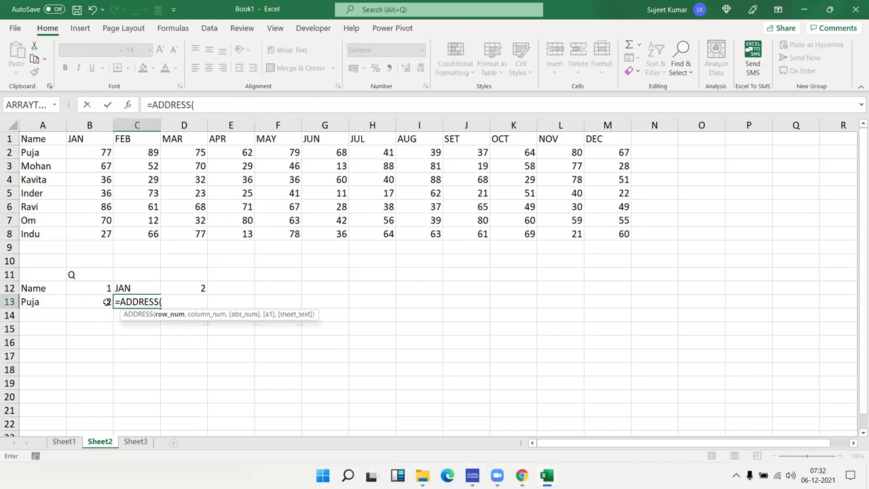
left_click(98, 301)
type(",")
left_click(184, 284)
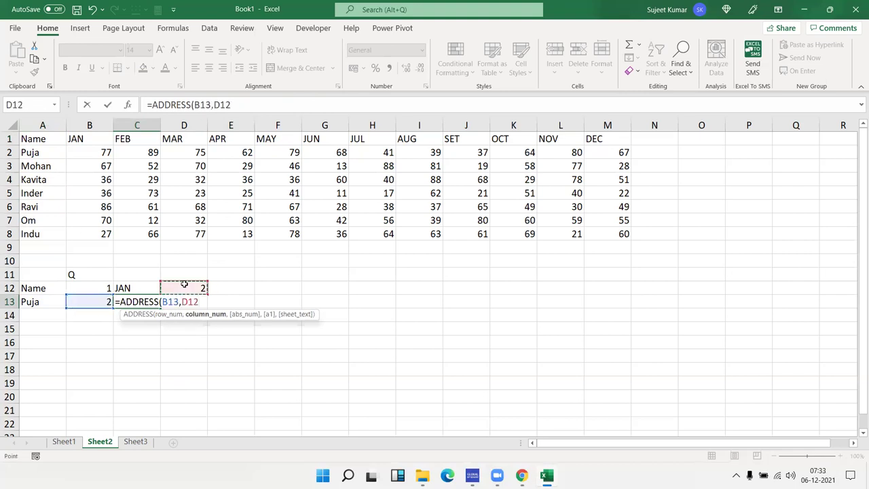
key("Return")
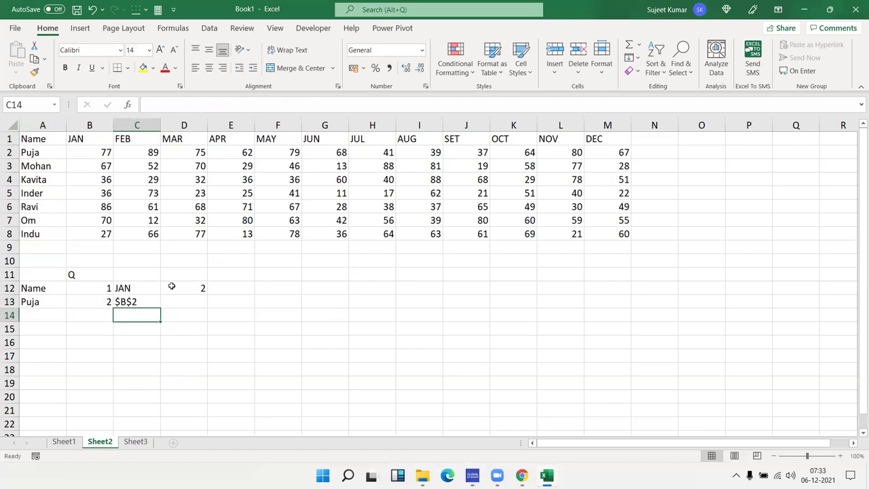
Select B2:D2 to check their total in the status bar.
left_click(49, 155)
left_click(93, 152)
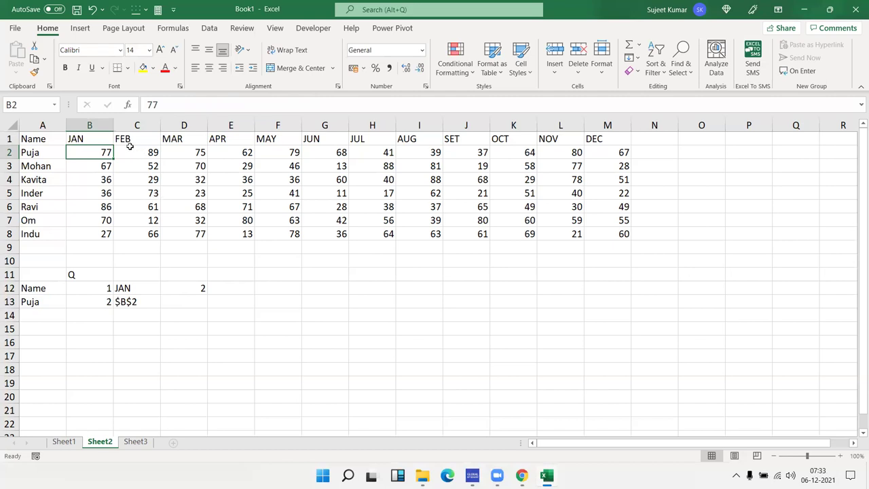
left_click_drag(106, 152, 183, 155)
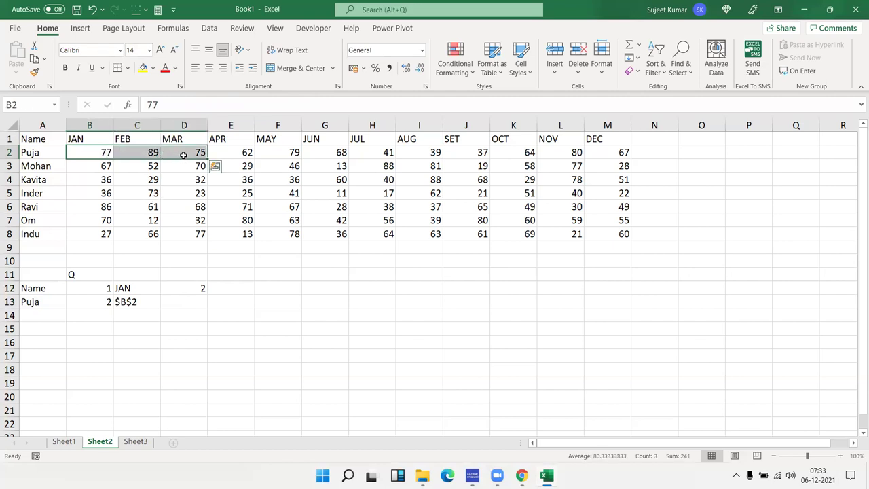
left_click(183, 155)
Enter =ADDRESS(B13,D12+2) in D13 to get $D$2, then select C13:D13.
left_click(177, 307)
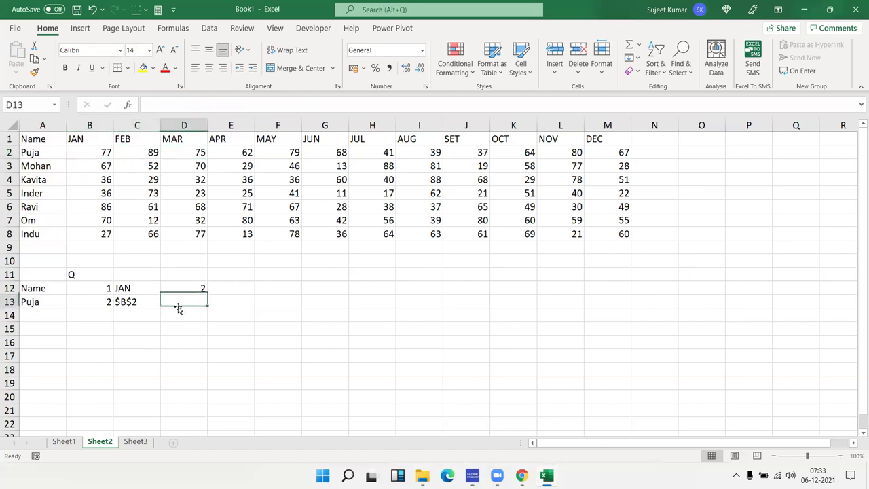
type("=add")
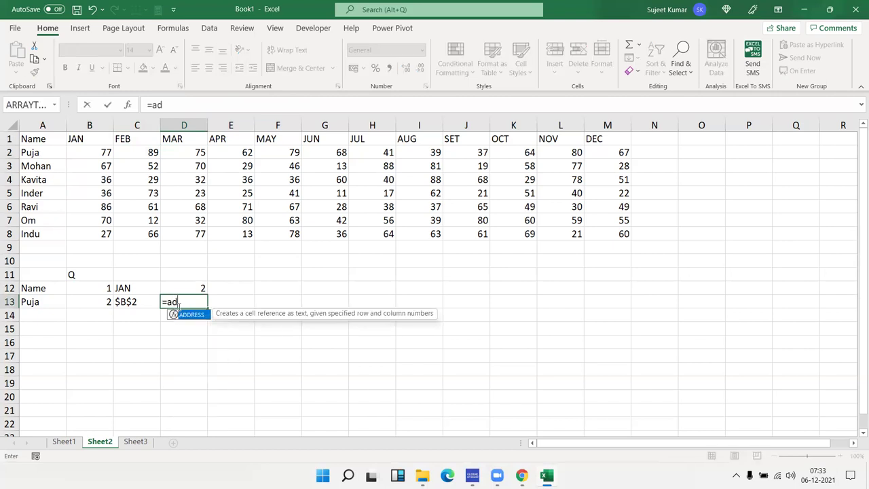
key("Tab")
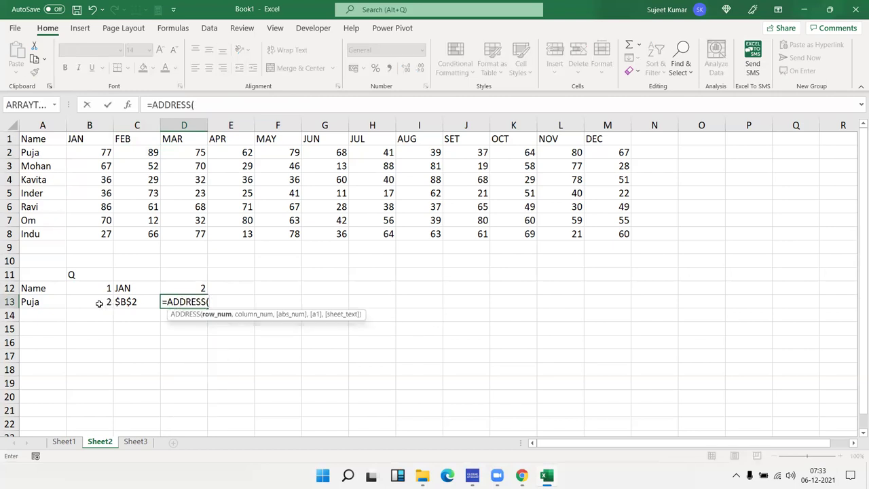
left_click(100, 303)
type(",")
left_click(175, 285)
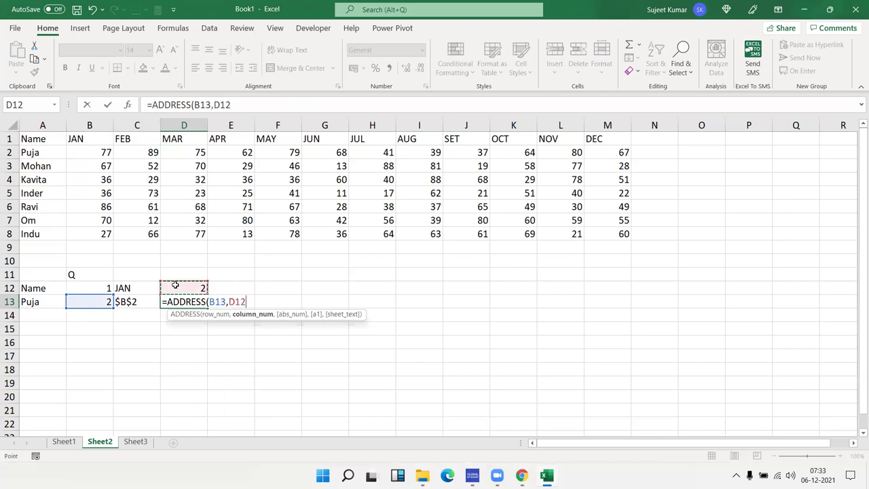
type("+2")
key("Return")
key("Up")
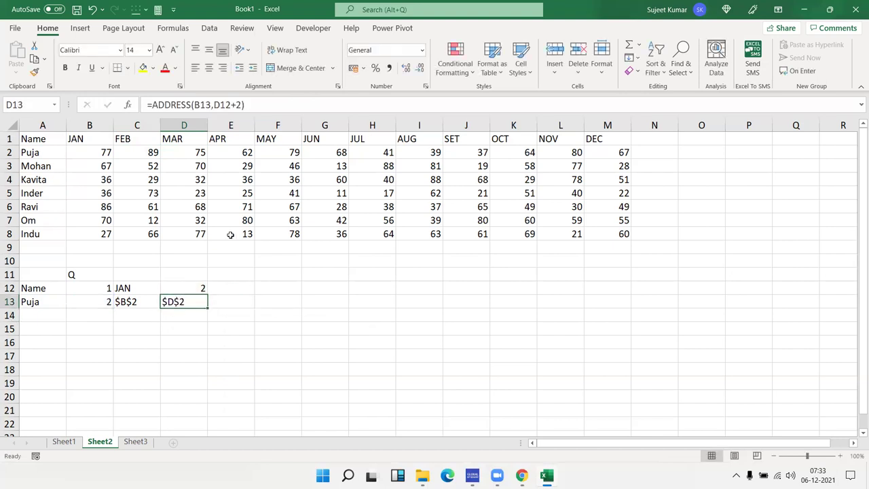
left_click(194, 153)
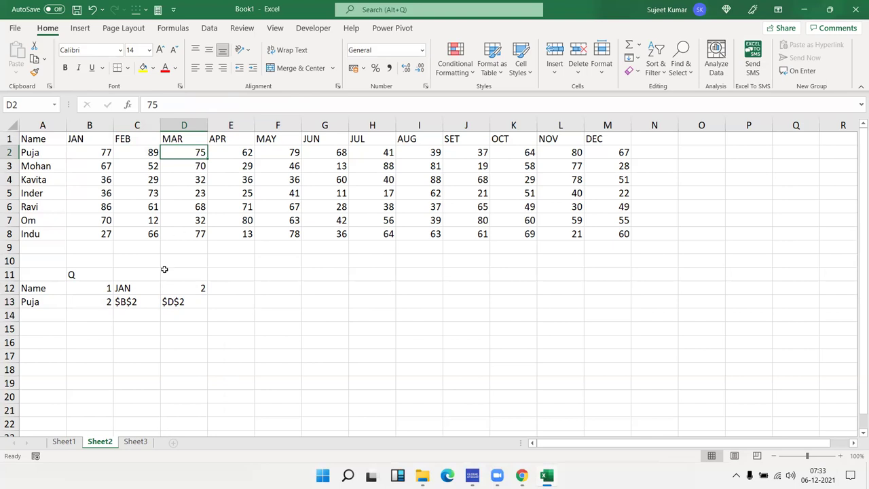
left_click(135, 302, "ctrl")
left_click_drag(164, 303, 164, 302)
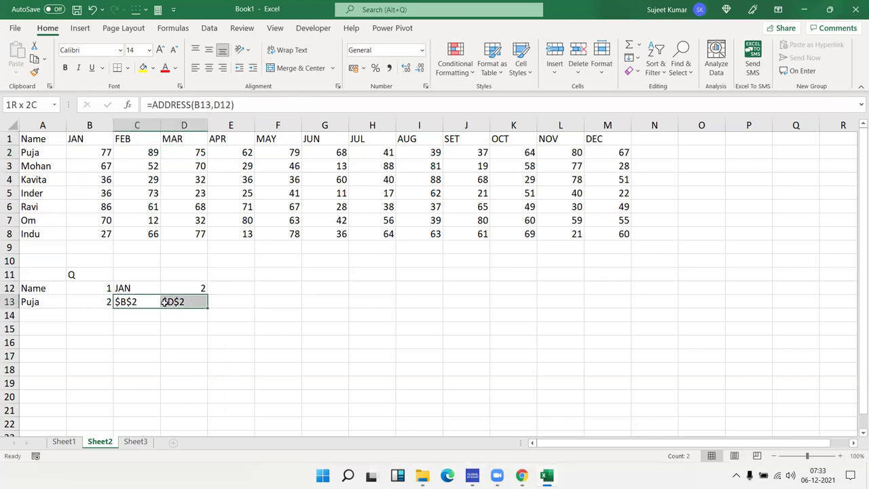
left_click(245, 304)
type("=")
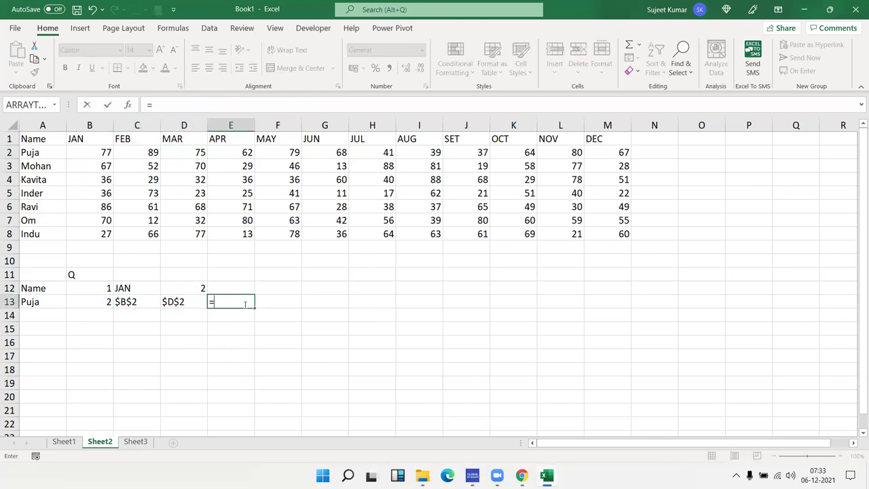
type("sum")
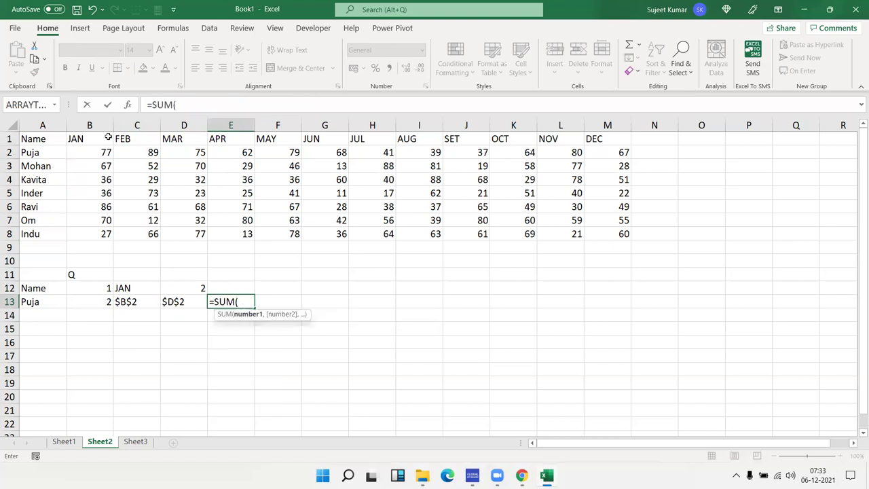
left_click_drag(107, 150, 176, 150)
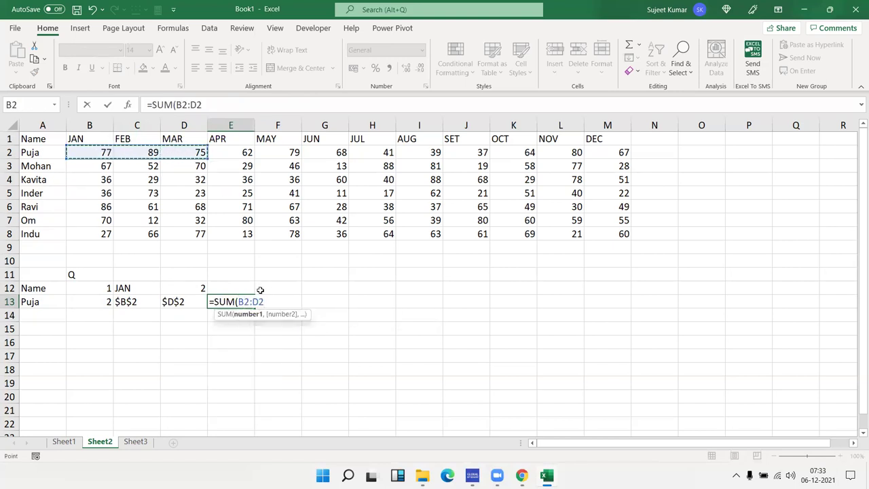
left_click_drag(237, 301, 263, 301)
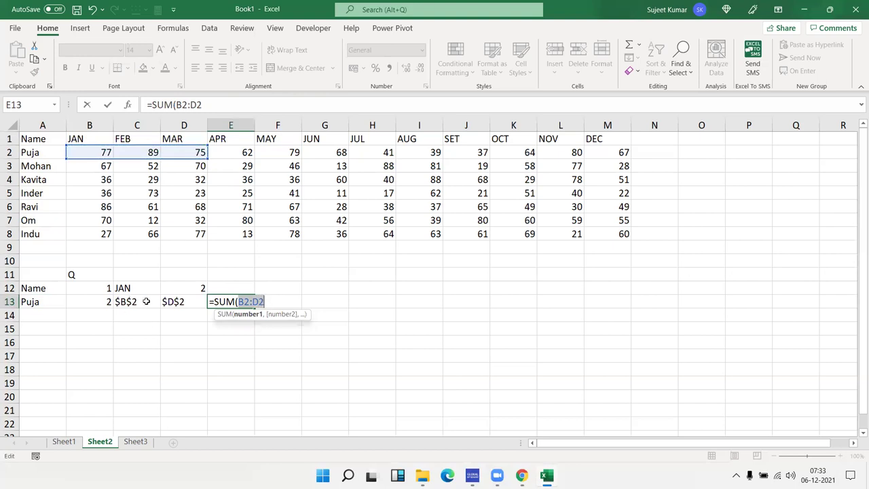
Discard the trial SUM, enter =C13&":"&D13 in E13, and autofit column E.
key("Escape")
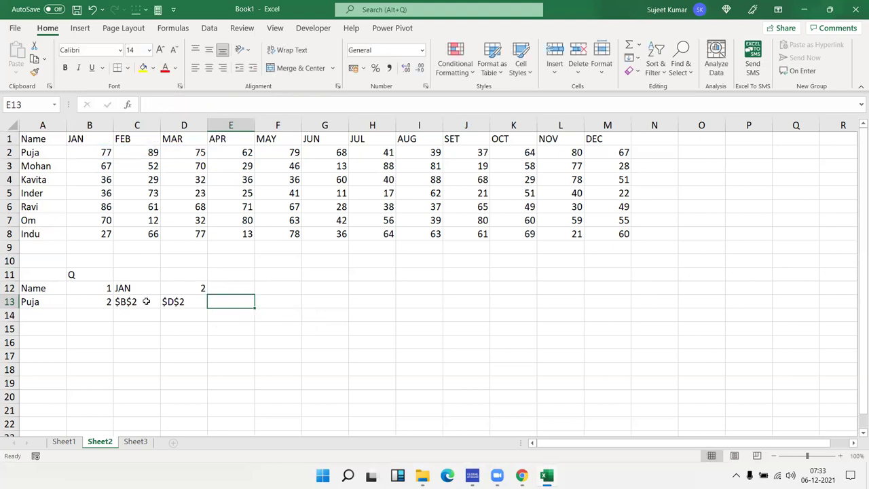
type("=")
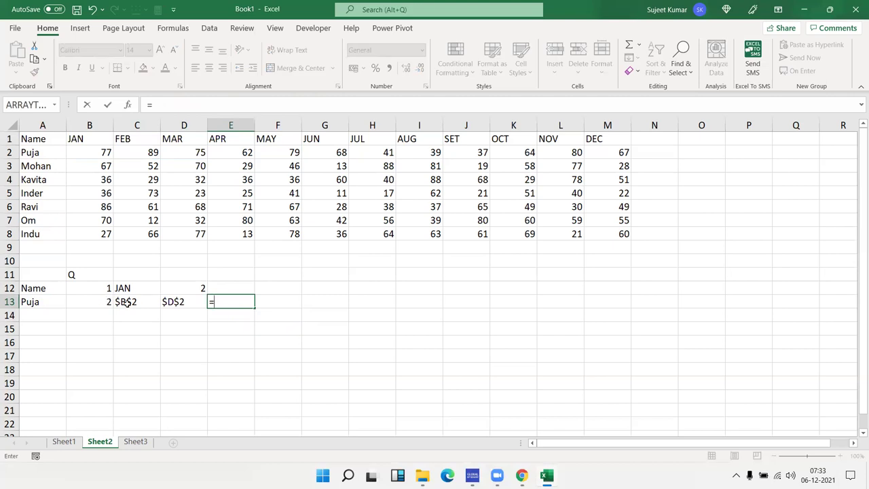
left_click(127, 303)
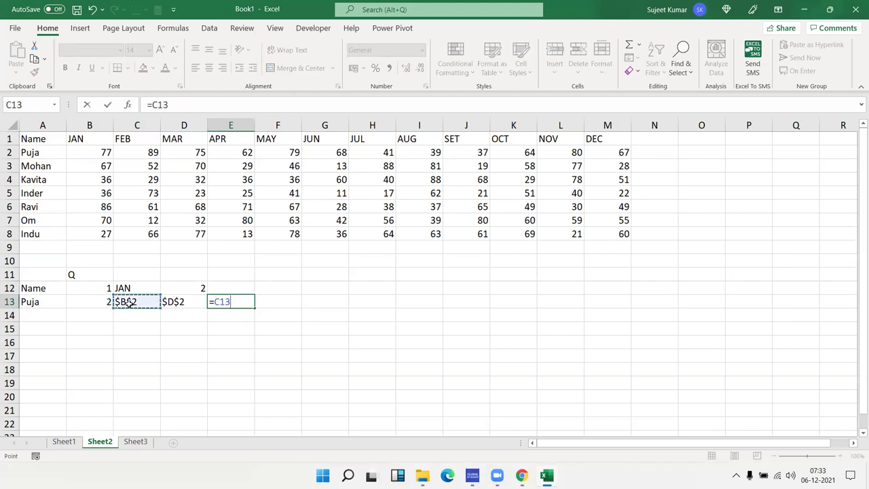
type("&\":\"&")
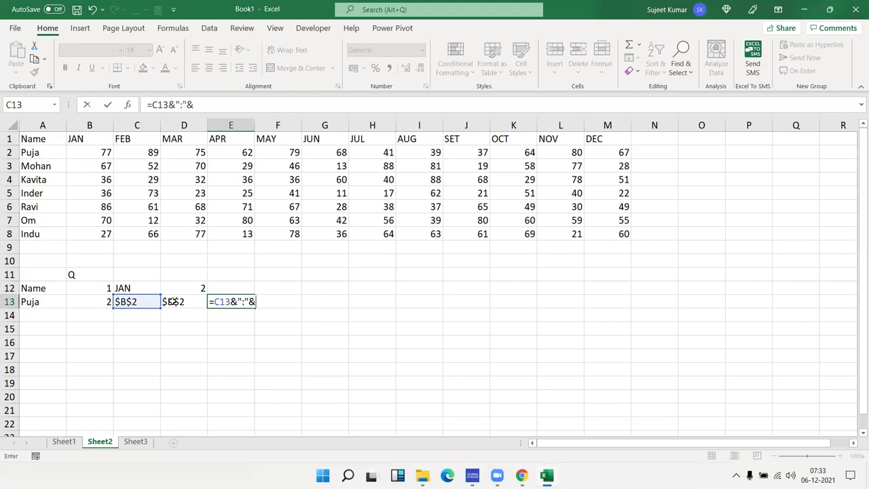
left_click(170, 301)
key("Return")
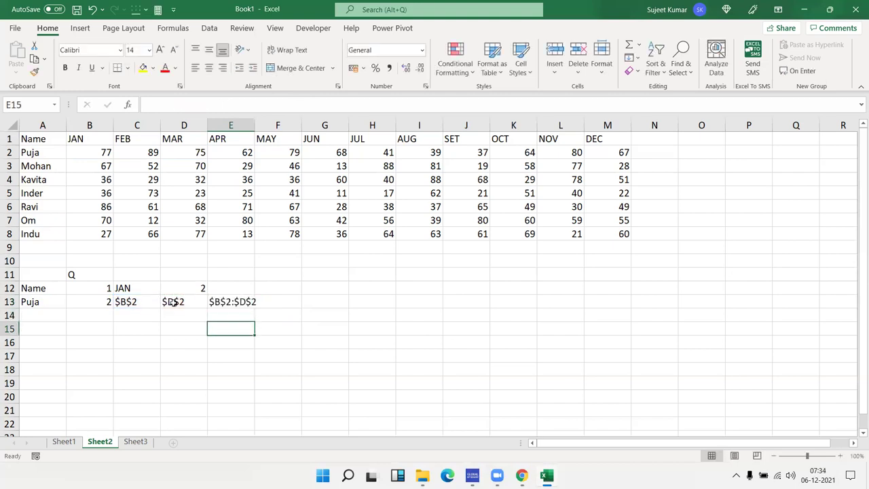
key("Up")
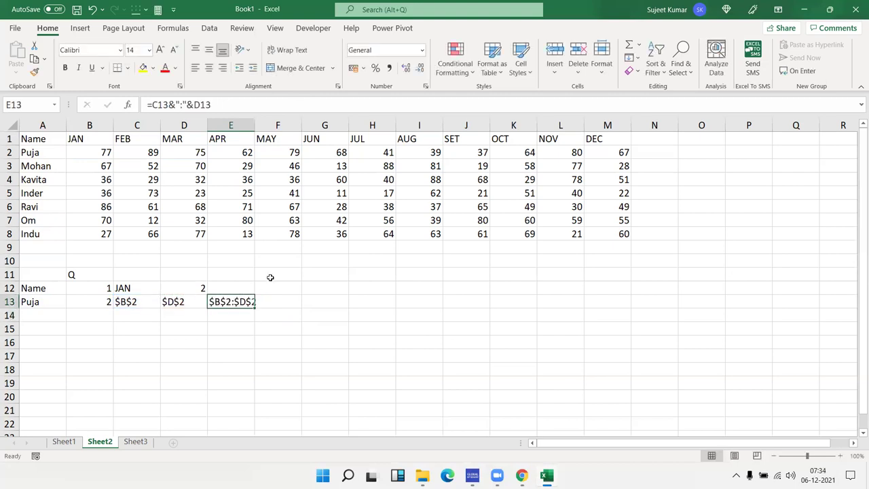
double_click(256, 122)
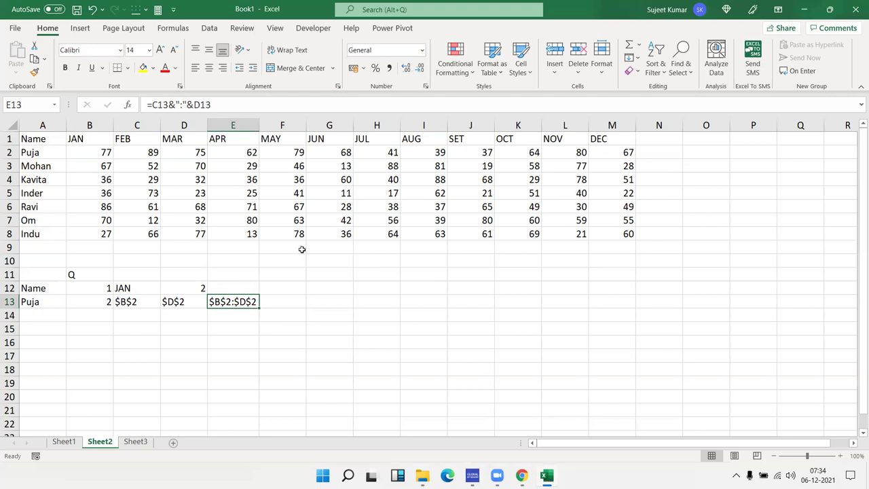
key("Right")
Enter =SUM(E13) in F13.
type("=")
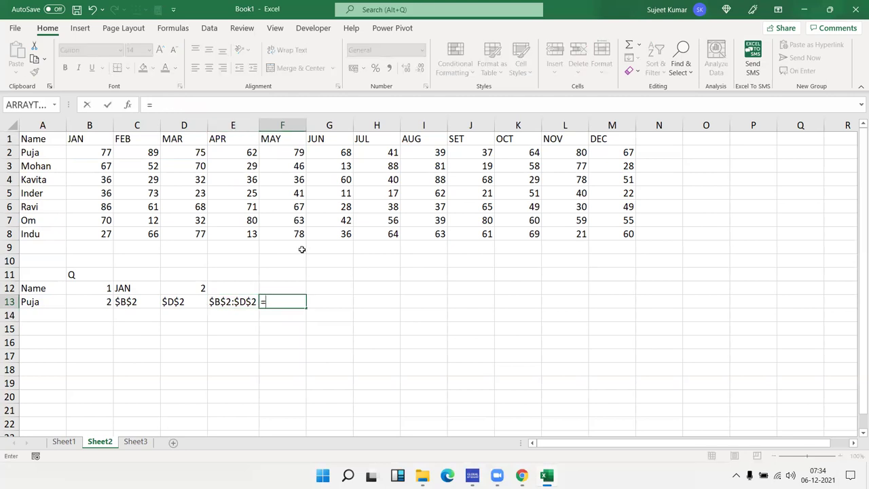
type("sum")
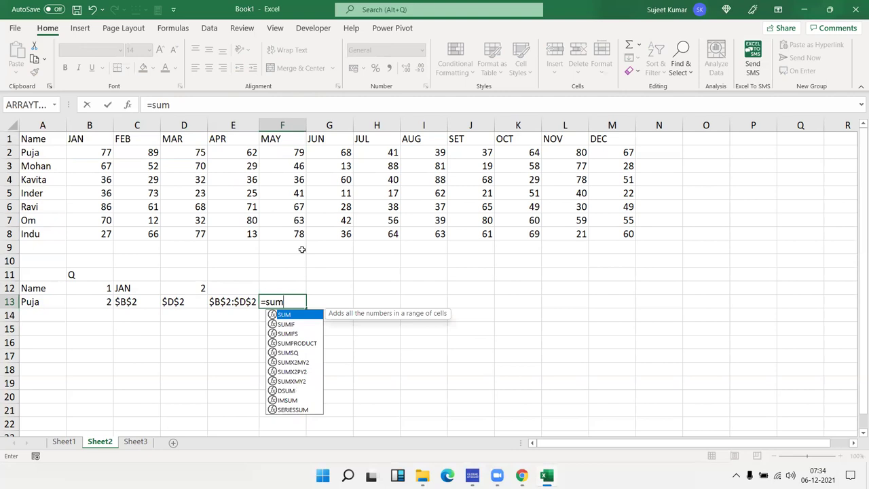
type("(")
key("Left")
key("Return")
key("Up")
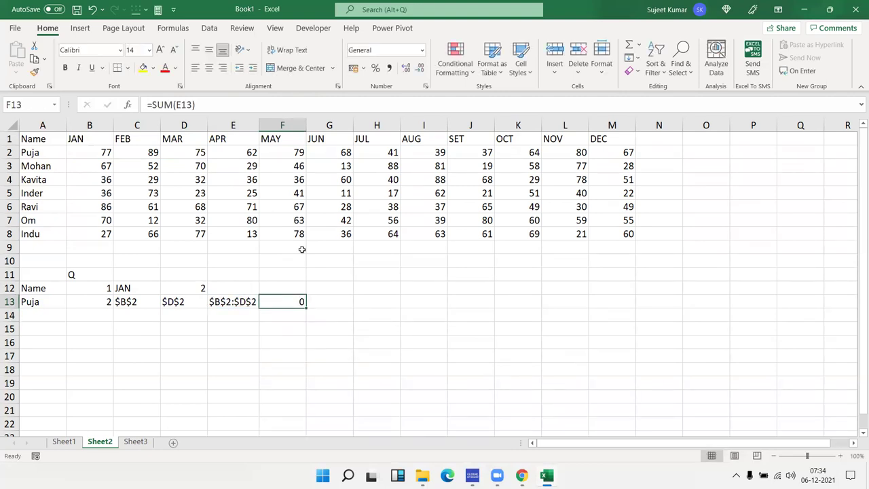
Wrap E13 in INDIRECT so F13 holds =SUM(INDIRECT(E13)) and shows 241.
key("F2")
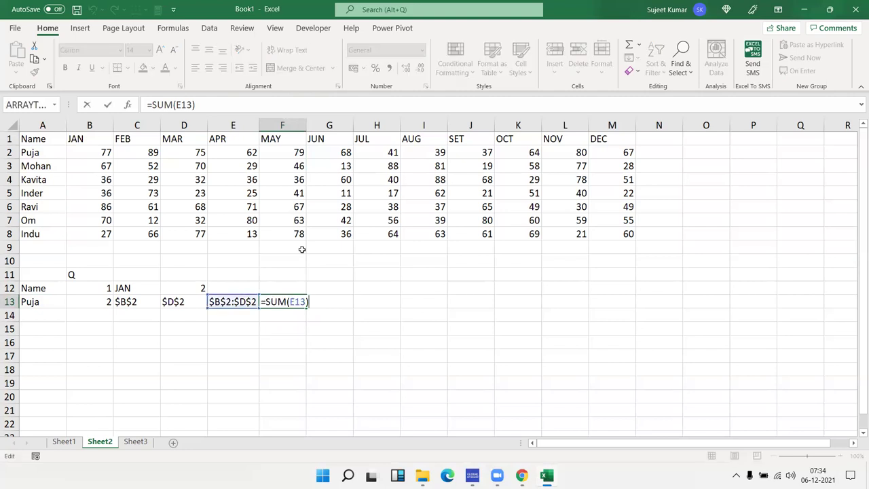
key("Left")
key("Left")
key("Left")
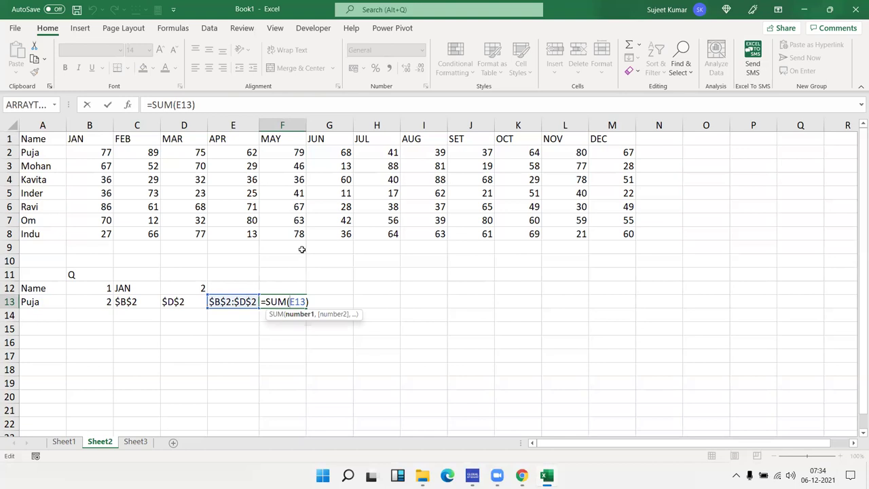
type("i")
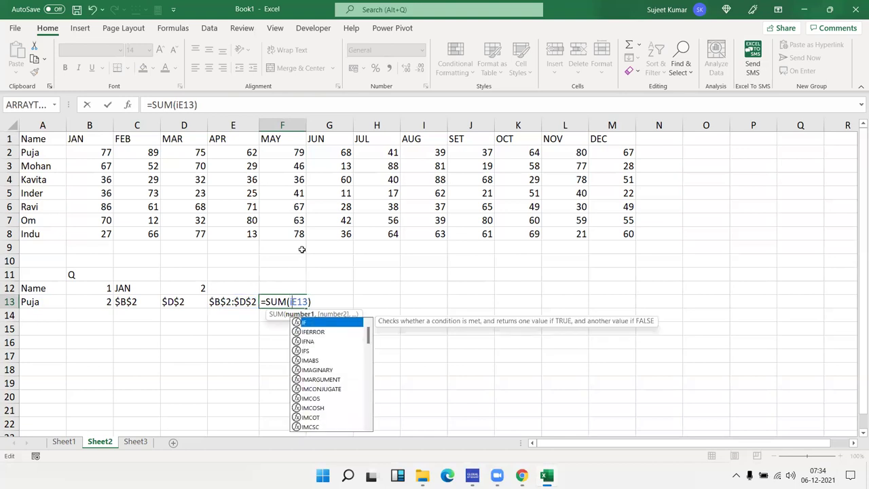
type("n")
key("Down")
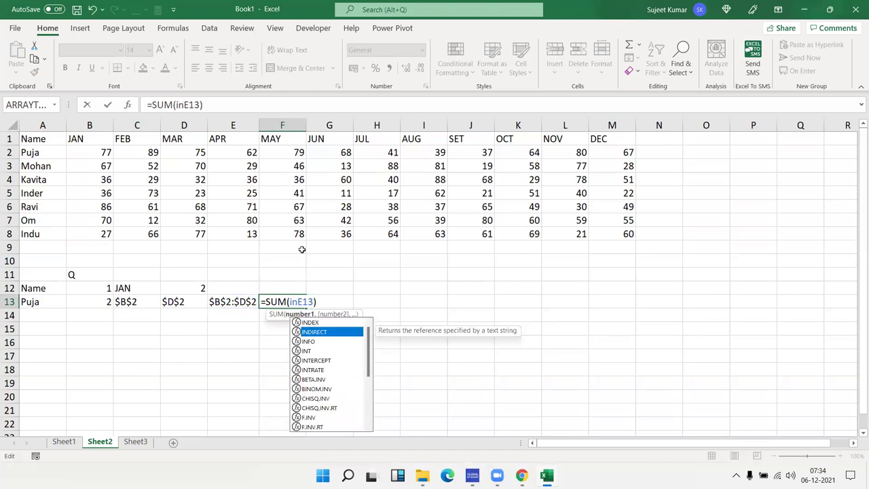
key("Tab")
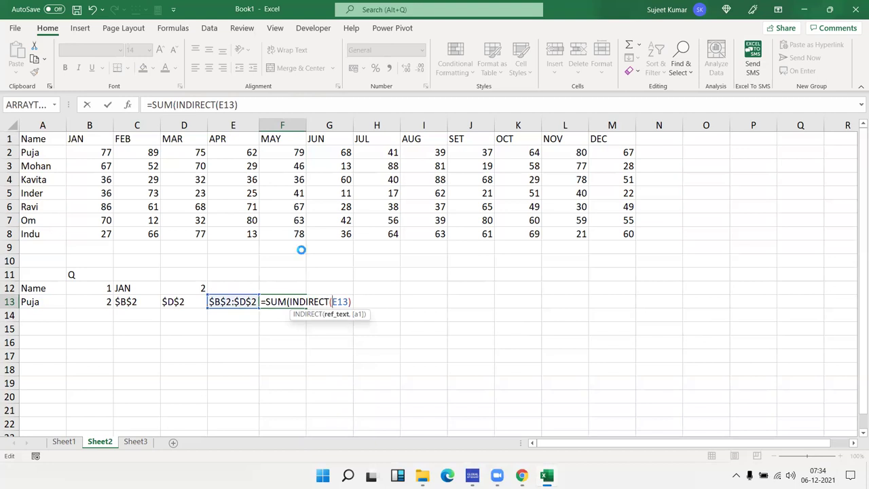
key("Return")
key("Return")
type(".")
key("Escape")
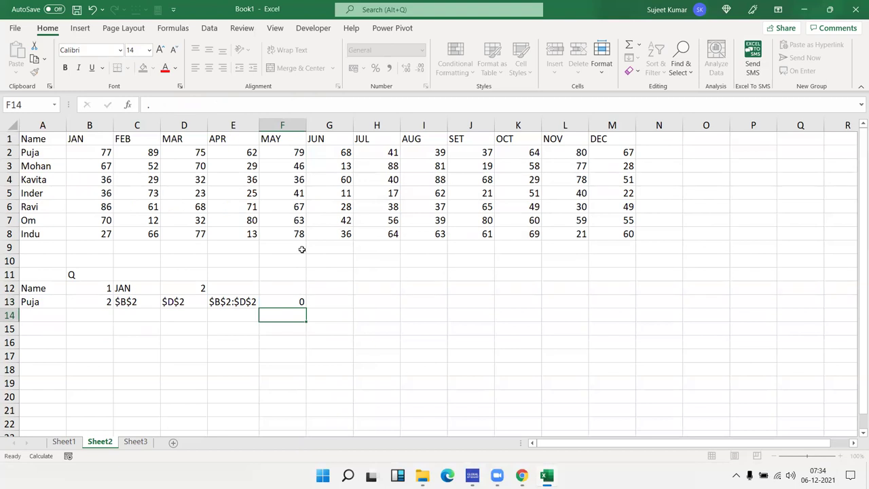
key("Up")
key("F2")
key("Left")
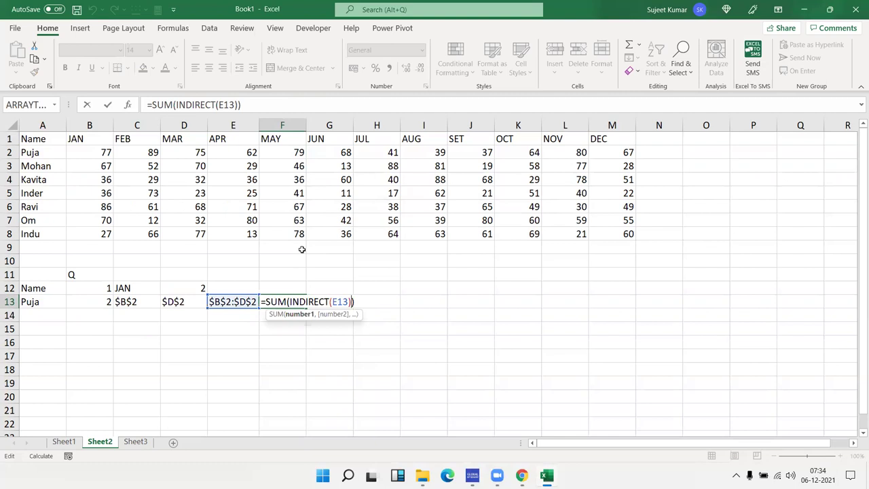
key("Return")
key("Up")
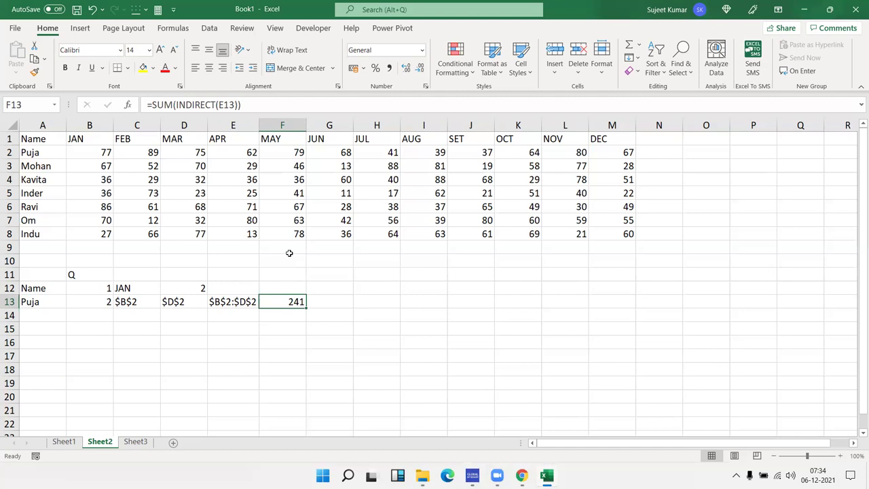
Review the row 13 lookup chain, from B13's MATCH to F13's SUM(INDIRECT(E13)).
double_click(290, 301)
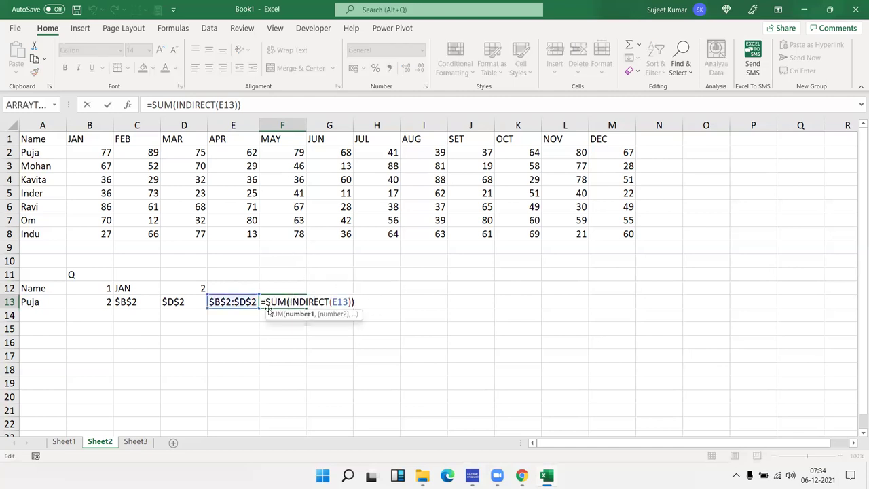
key("Return")
left_click(257, 309)
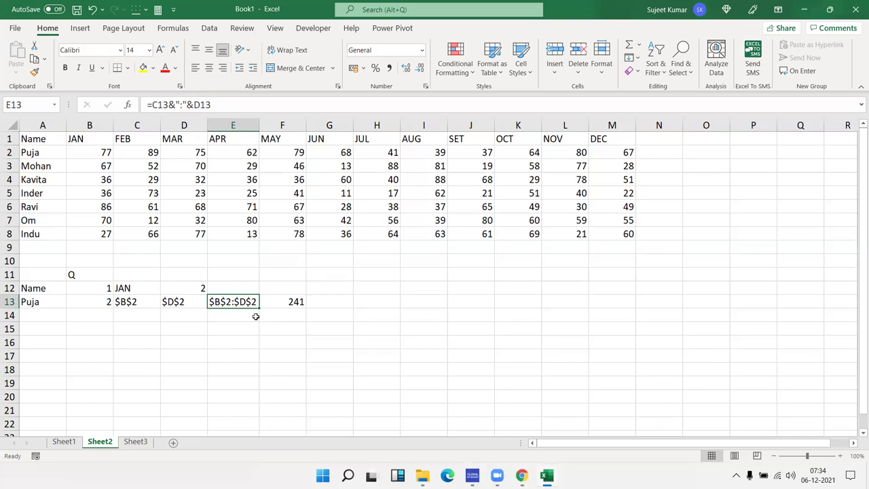
left_click(283, 309)
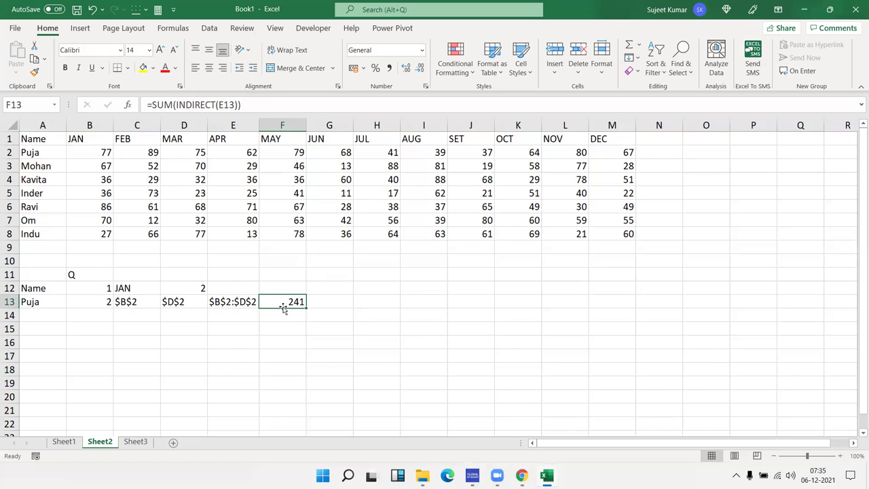
left_click(140, 301)
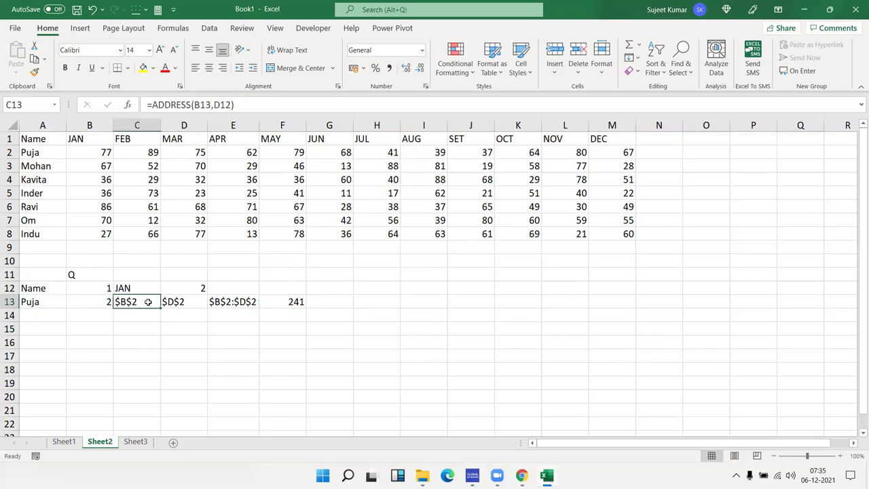
left_click(243, 305)
left_click(299, 304)
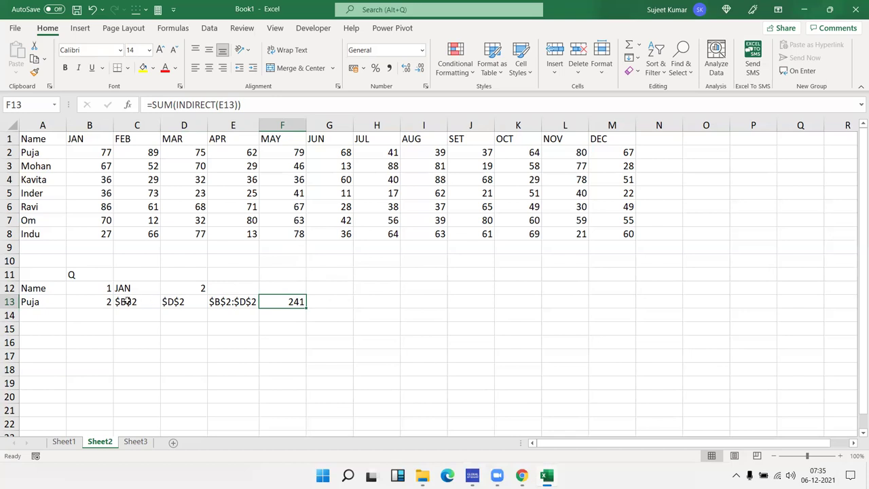
left_click(123, 302)
left_click(85, 302)
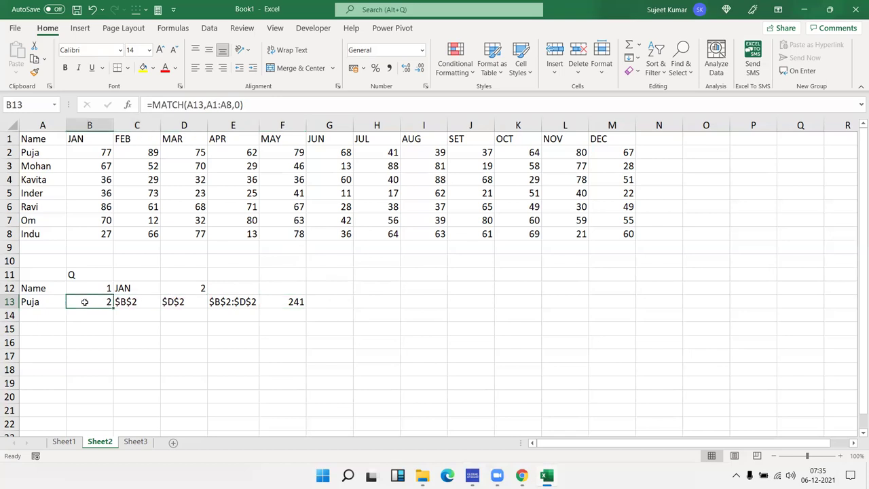
left_click(129, 303)
left_click(190, 302)
left_click(247, 302)
left_click(295, 301)
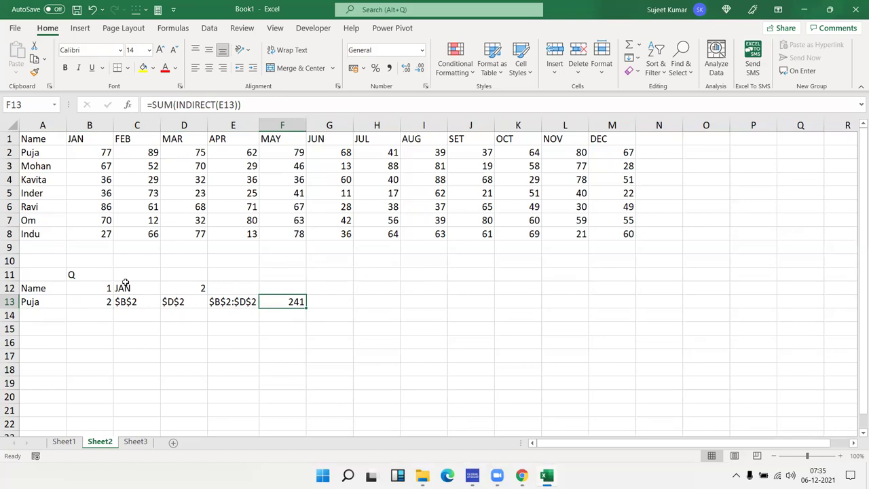
Review the C12 CHOOSE, D12 MATCH and C13 ADDRESS formulas, then highlight helper block C12:F13.
left_click(125, 285)
key("Up")
key("Up")
key("Up")
double_click(125, 286)
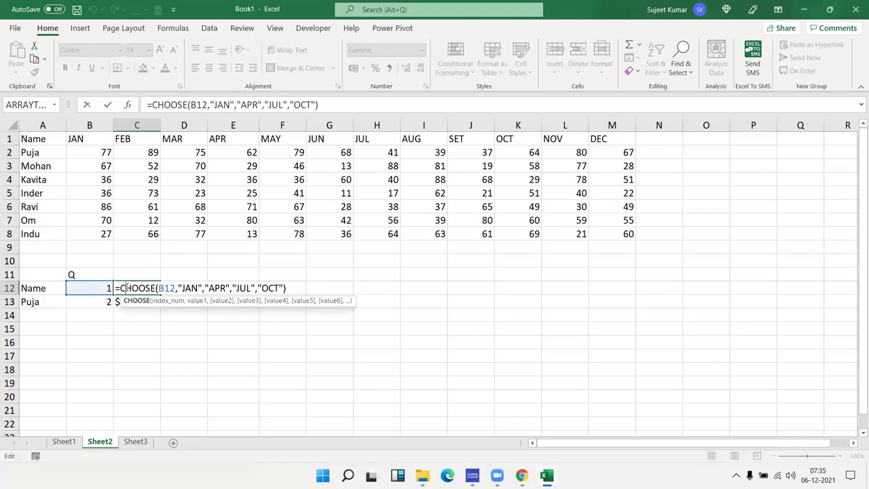
key("Return")
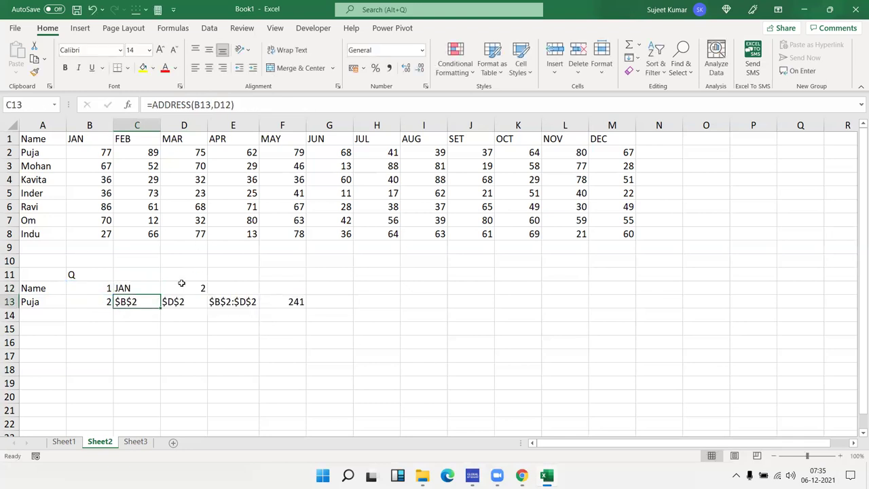
double_click(182, 286)
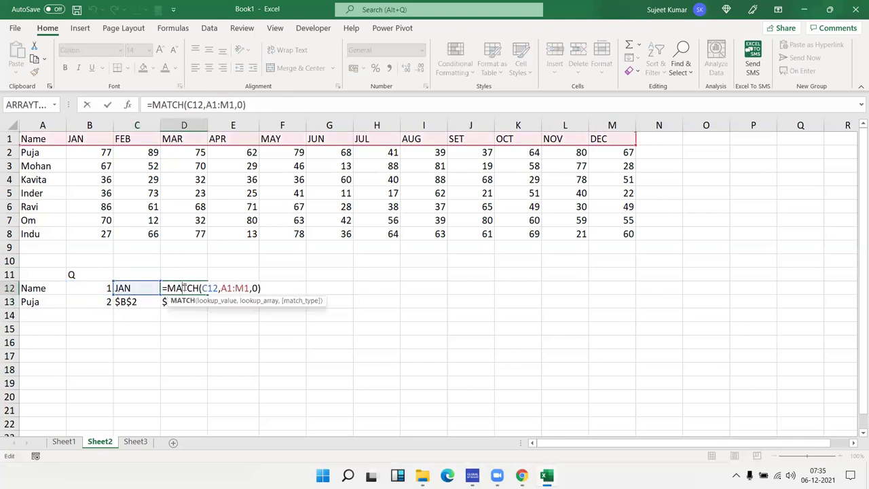
key("Return")
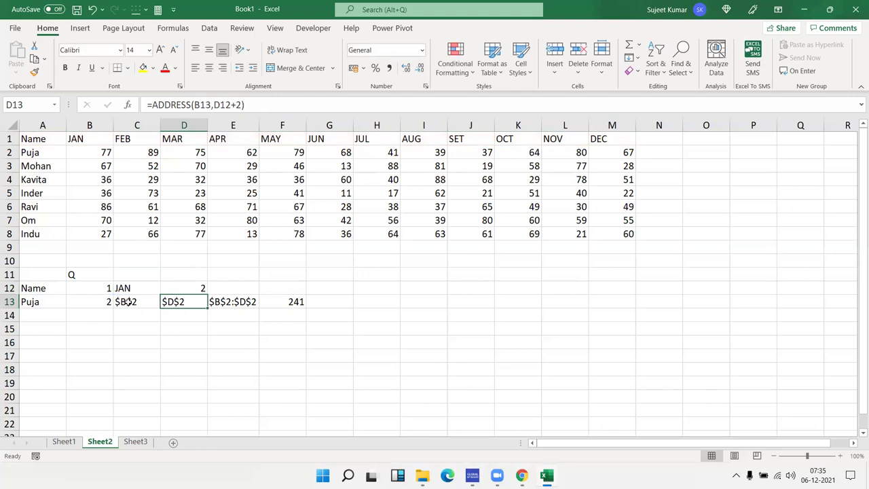
left_click(128, 301)
double_click(128, 301)
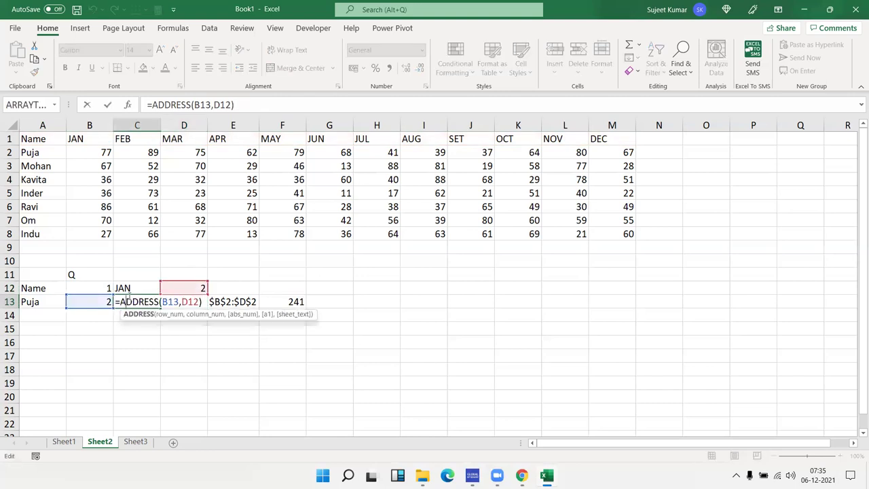
key("Return")
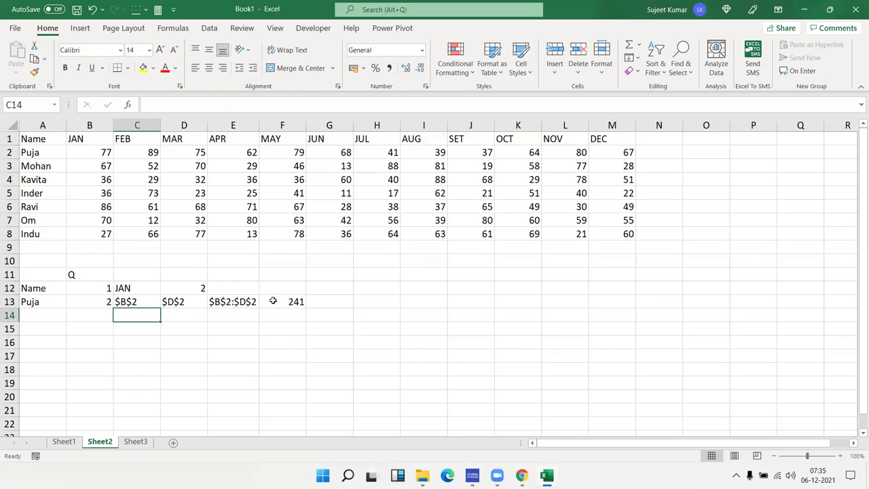
left_click_drag(119, 288, 301, 310)
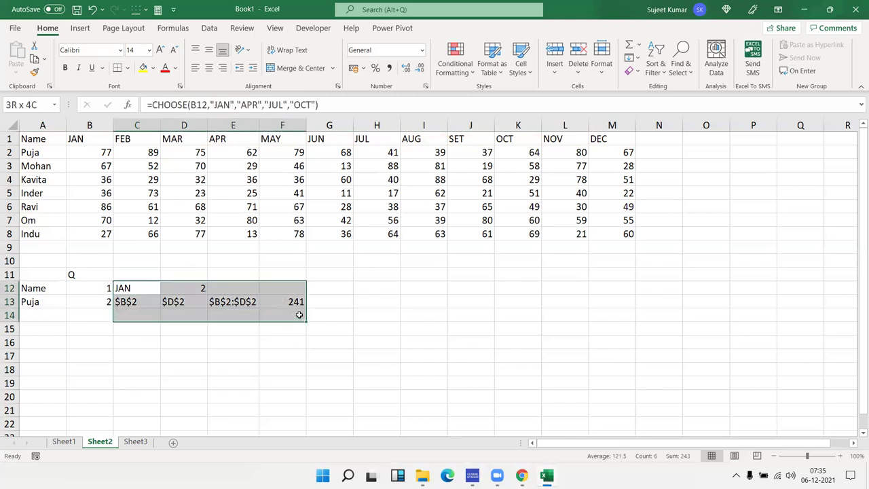
left_click(270, 351)
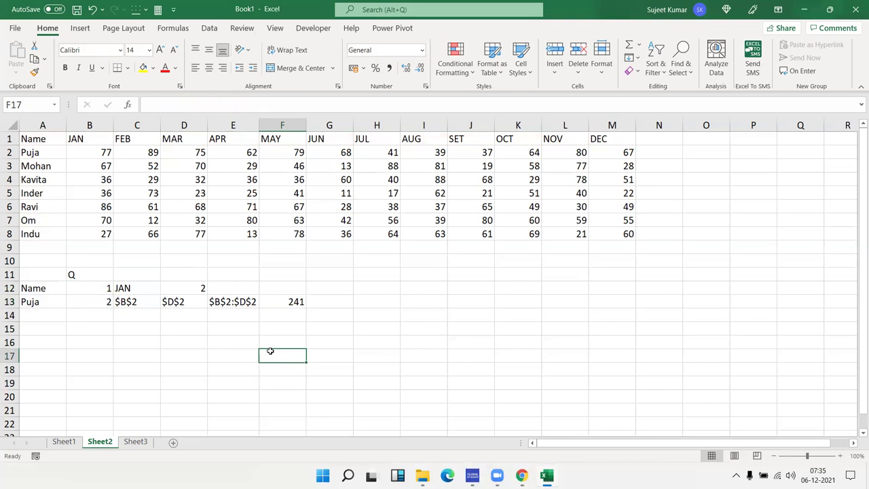
Replace the C12 reference in D12's MATCH with C12's CHOOSE month-list expression.
double_click(124, 290)
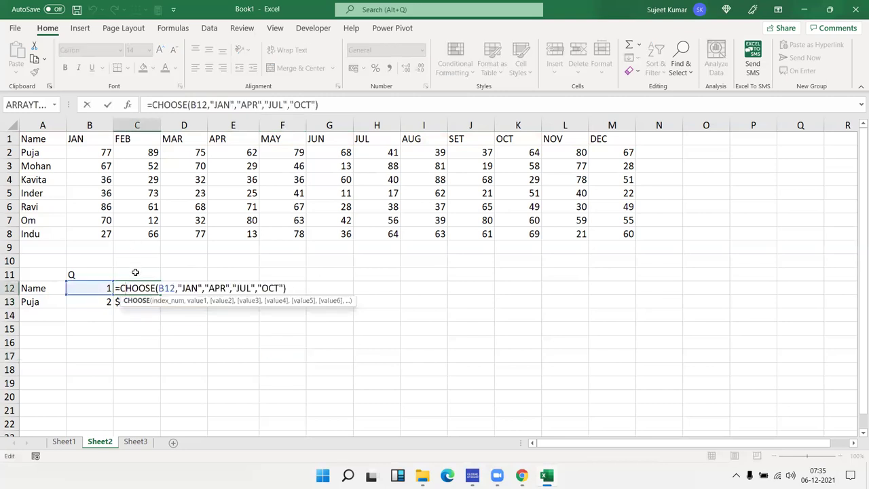
left_click_drag(139, 288, 286, 288)
key("ctrl+c")
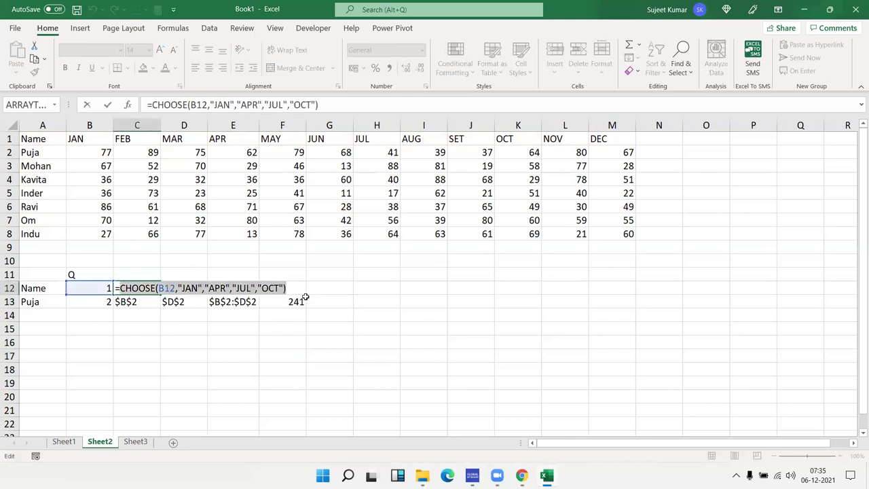
key("Escape")
double_click(198, 287)
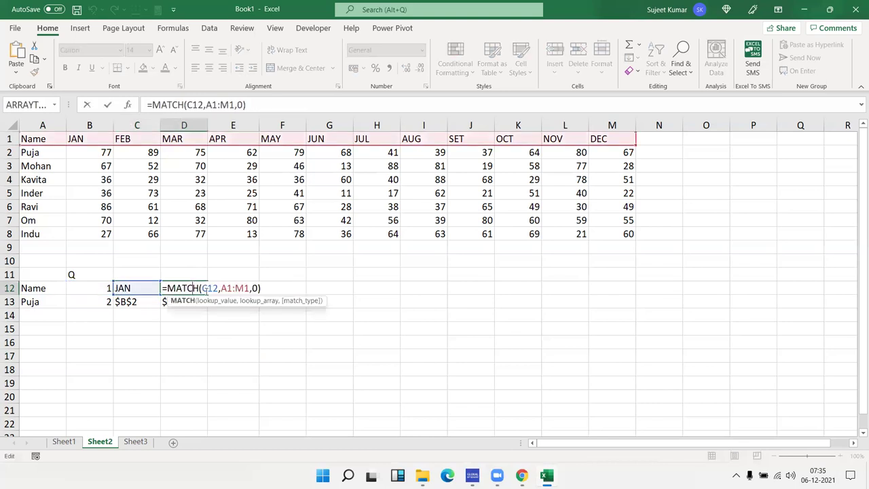
double_click(207, 288)
key("ctrl+v")
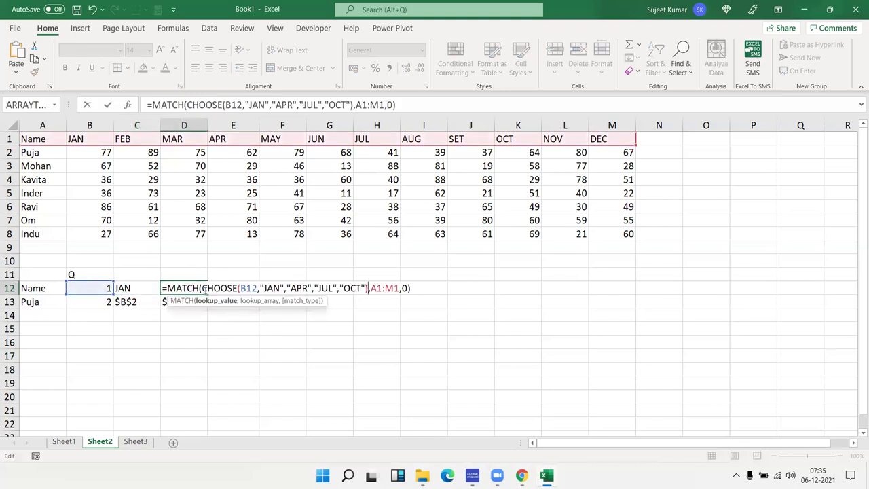
key("Return")
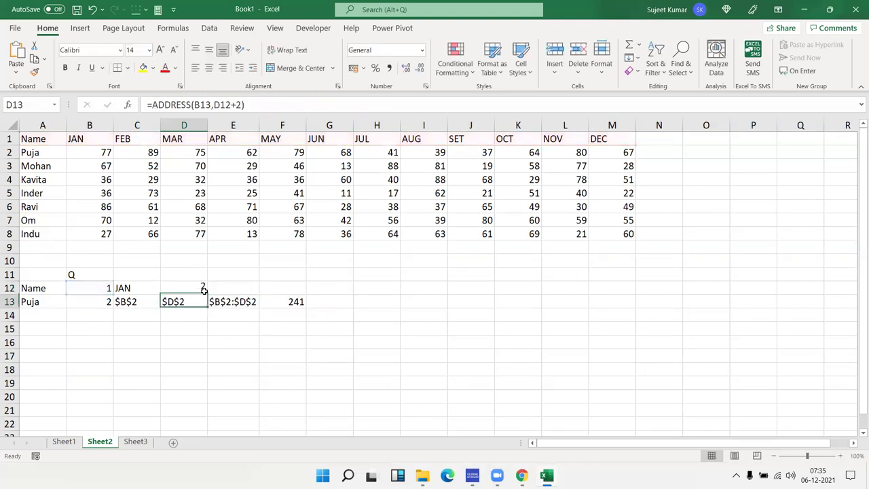
Check B13's MATCH and D12's nested formula unchanged, then select the redundant C12.
left_click(105, 303)
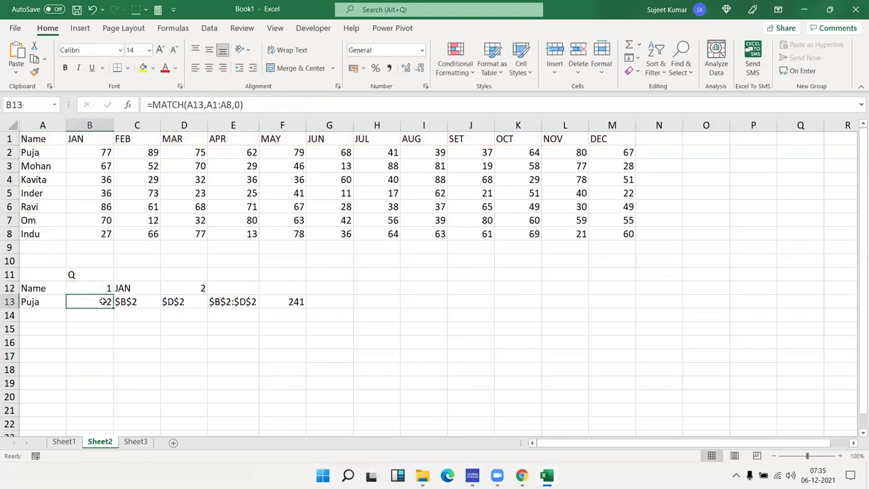
double_click(106, 302)
key("Escape")
double_click(194, 288)
key("Escape")
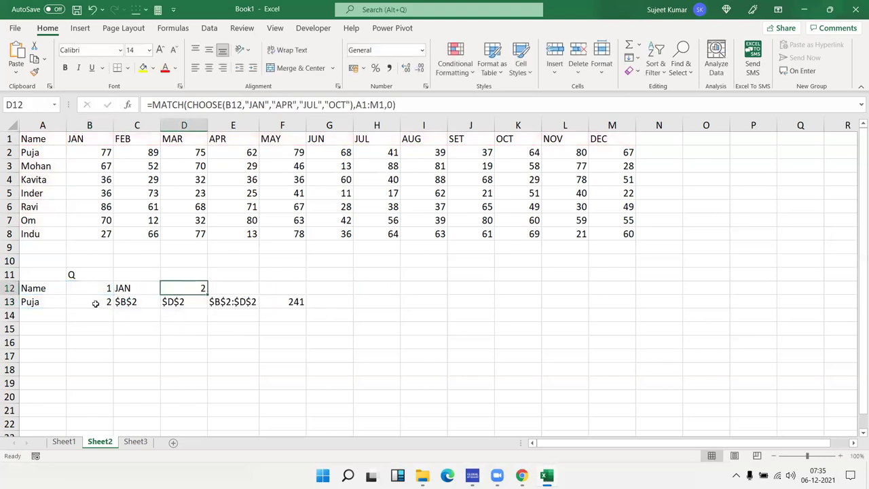
left_click(96, 303)
double_click(96, 303)
key("Escape")
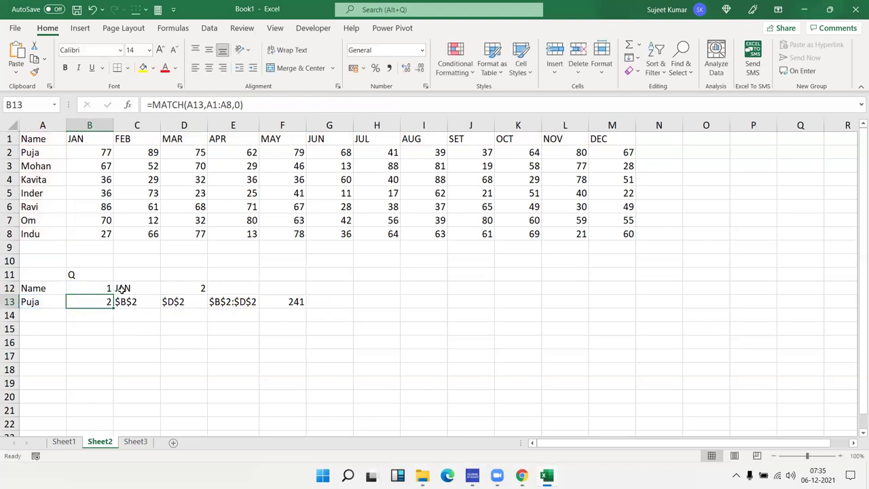
left_click(121, 289)
Clear C12, then substitute MATCH(A13,A1:A8,0) for B13 in C13's ADDRESS formula.
key("Delete")
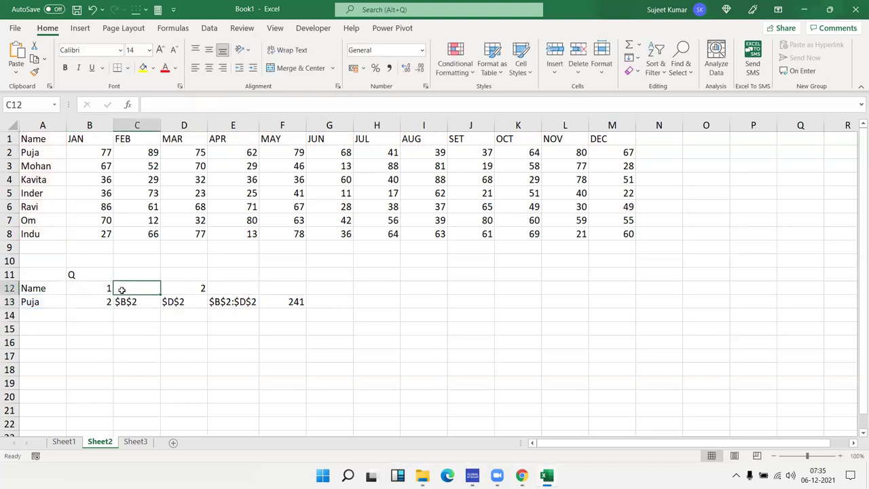
left_click(95, 301)
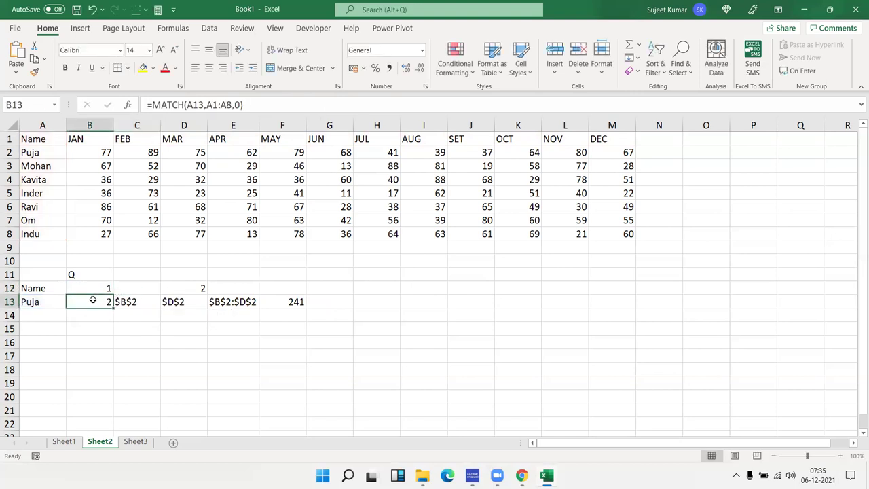
double_click(93, 301)
left_click_drag(106, 302, 184, 308)
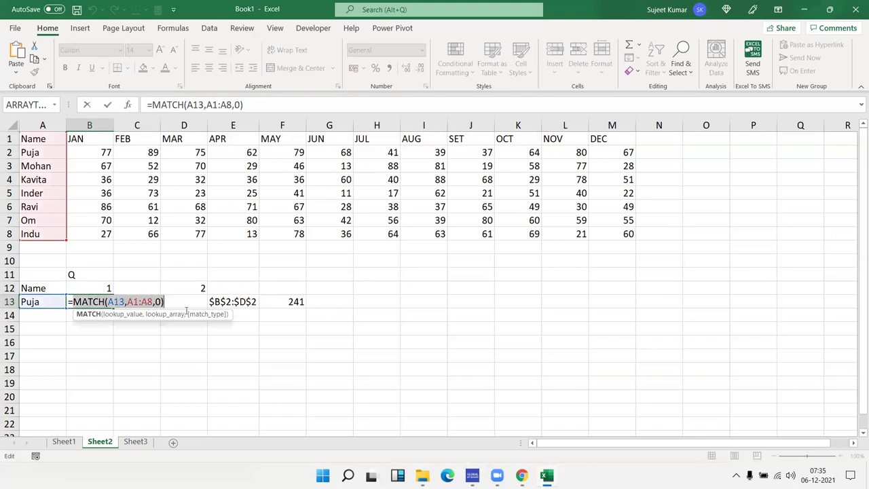
key("Escape")
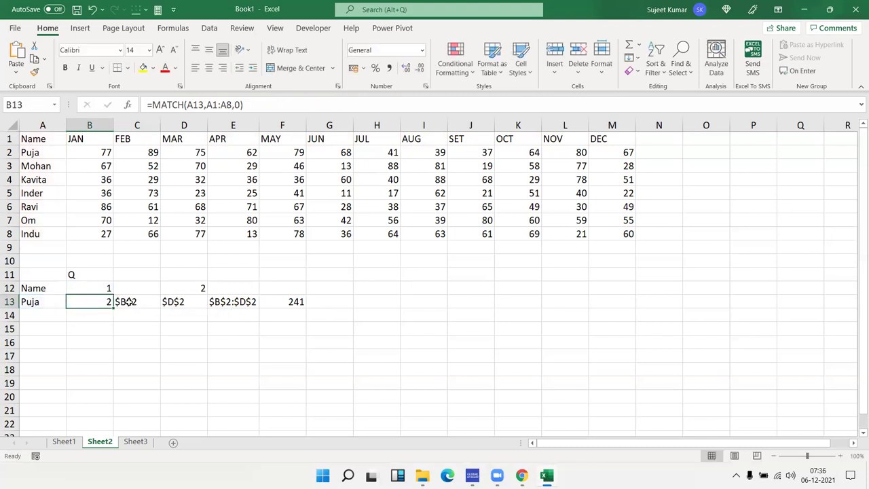
double_click(150, 303)
double_click(170, 301)
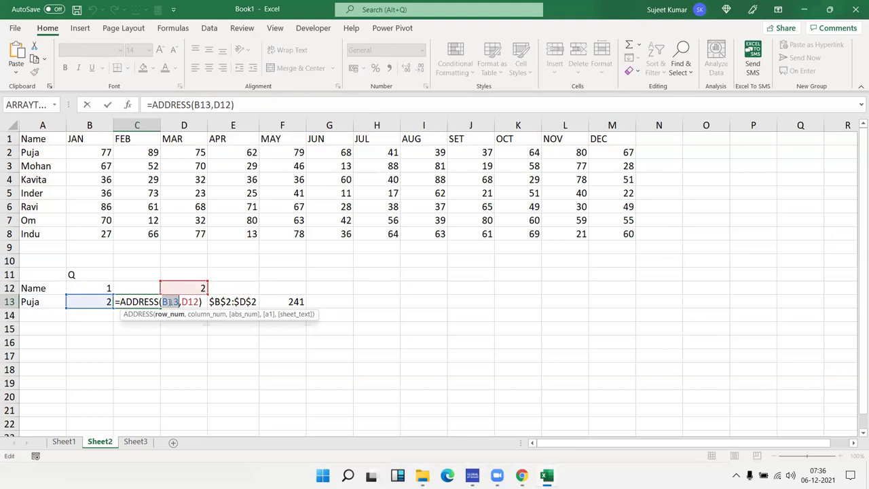
type("MATCH(A13,A1:A8,0)")
key("Return")
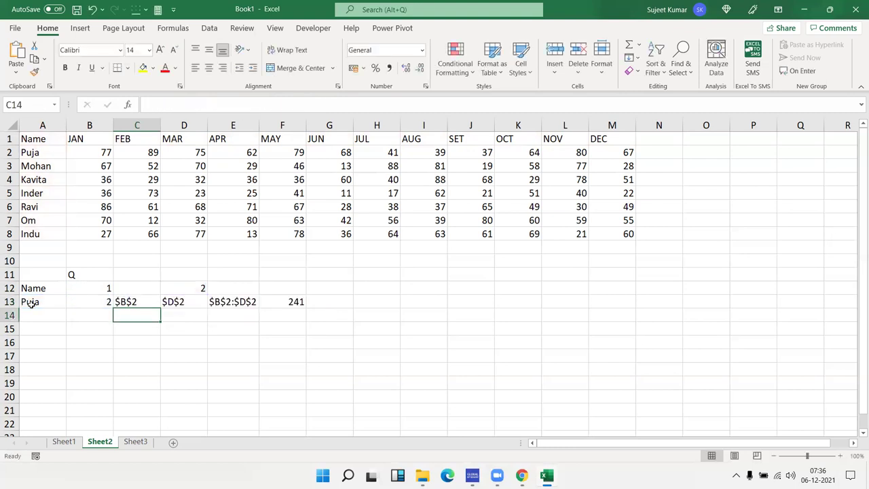
Substitute MATCH(A13,A1:A8,0) for B13 in D13's ADDRESS formula and clear B13.
double_click(176, 304)
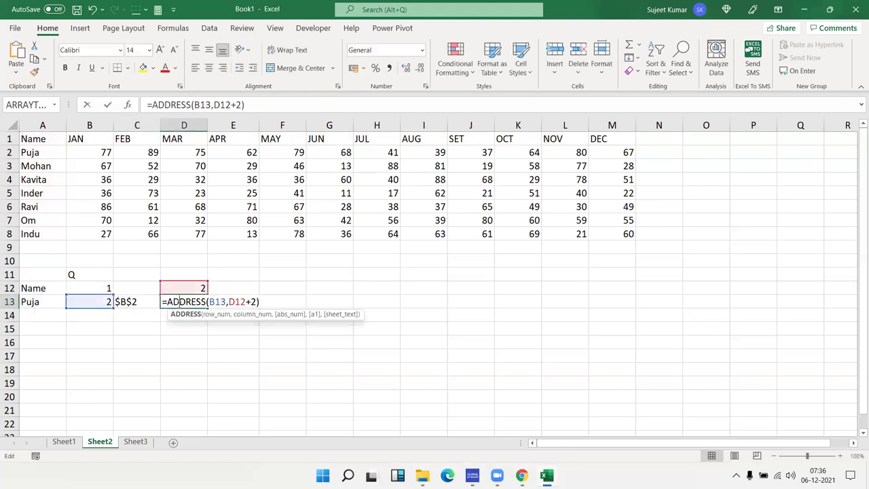
double_click(218, 301)
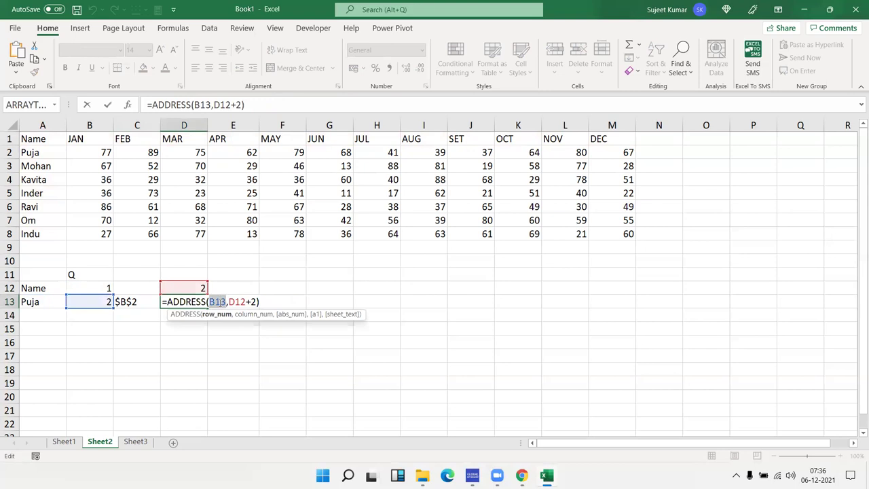
type("MATCH(A13,A1:A8,0)")
key("Return")
key("Up")
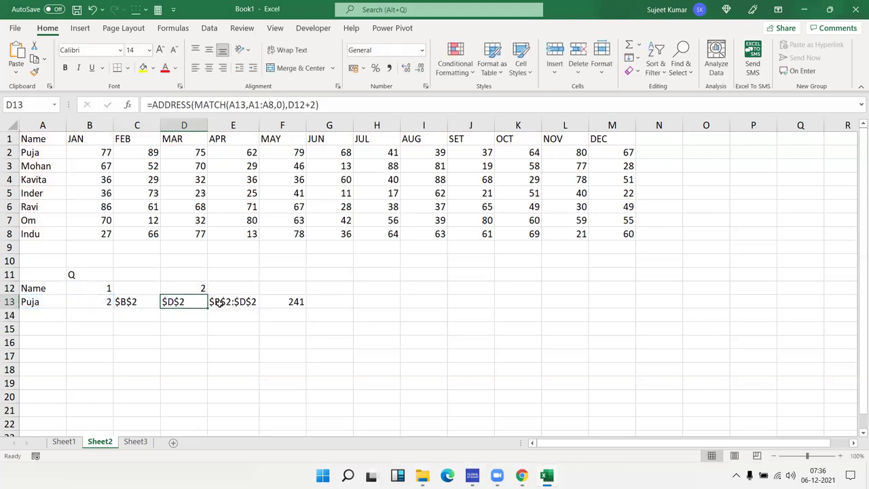
key("Left")
key("Left")
key("Delete")
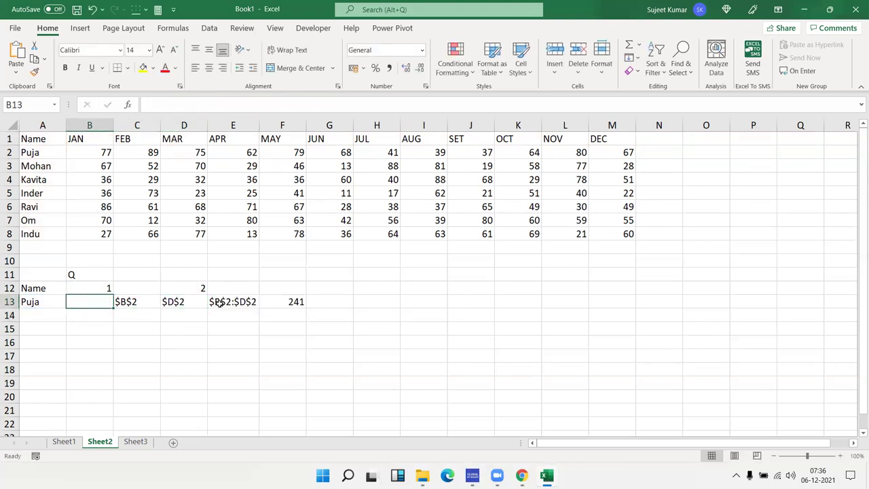
Substitute D12's MATCH(CHOOSE(...)) expression for the D12 reference in C13's ADDRESS formula.
double_click(171, 288)
left_click_drag(165, 288, 519, 295)
key("ctrl+c")
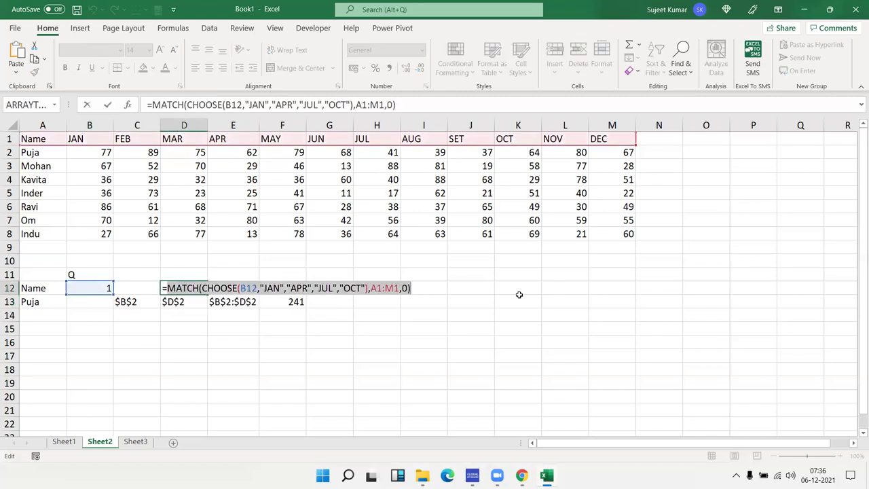
key("Escape")
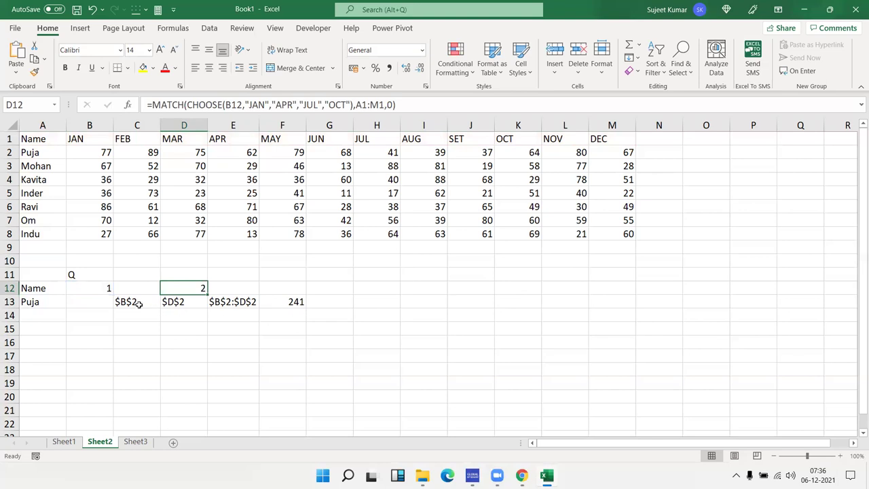
double_click(138, 303)
double_click(265, 301)
key("ctrl+v")
key("Return")
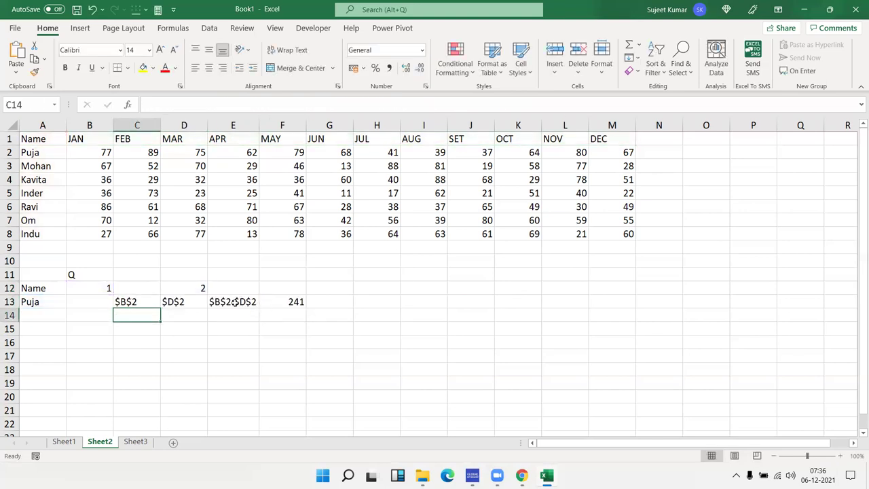
Substitute the same month MATCH for D12 in D13's ADDRESS formula, then clear D12.
double_click(200, 302)
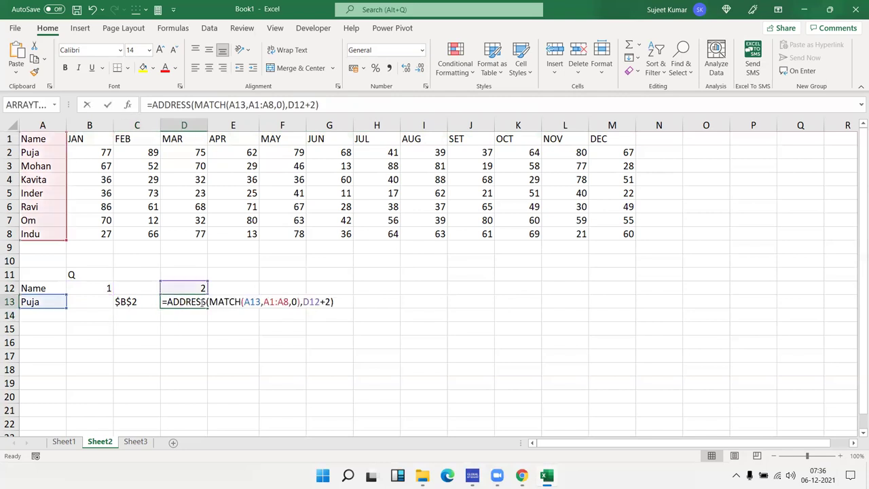
double_click(314, 301)
key("ctrl+v")
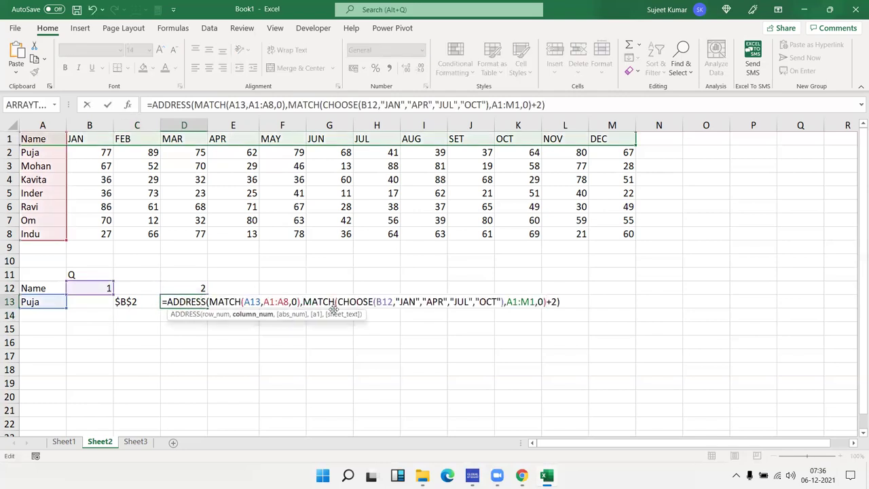
key("Return")
key("Up")
key("Up")
key("Delete")
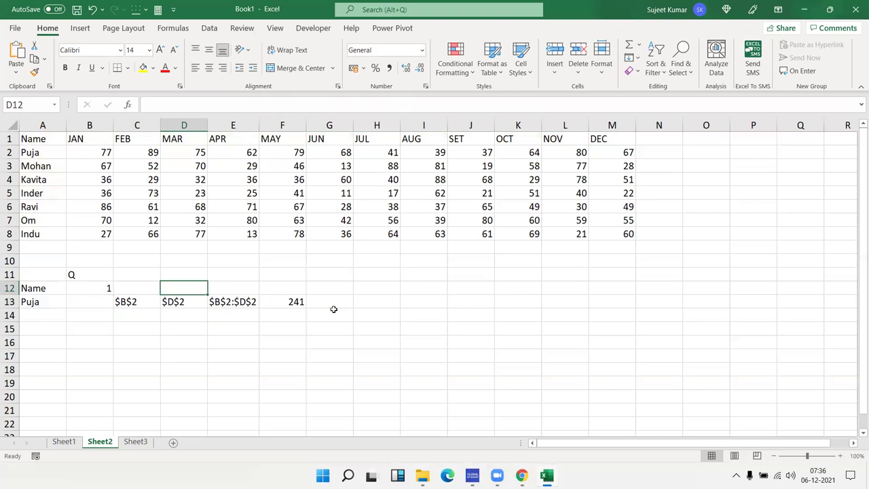
key("Down")
key("Left")
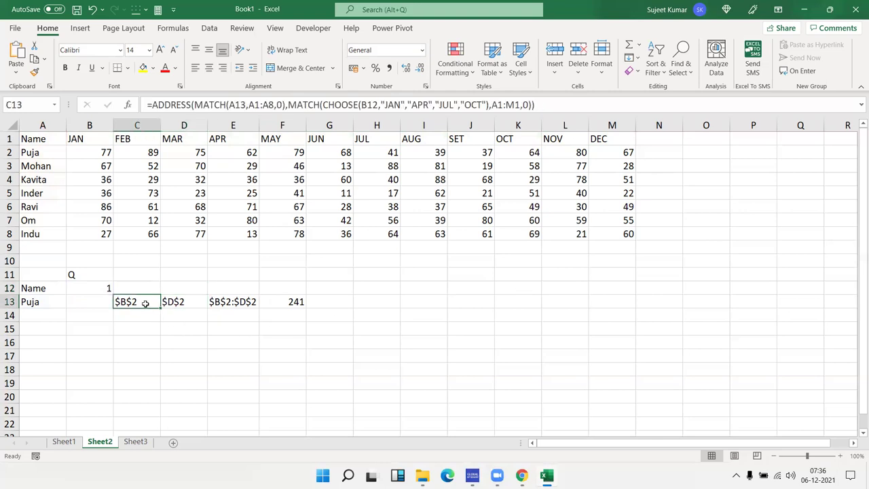
Replace the C13 reference in E13's formula with C13's full ADDRESS expression.
double_click(144, 301)
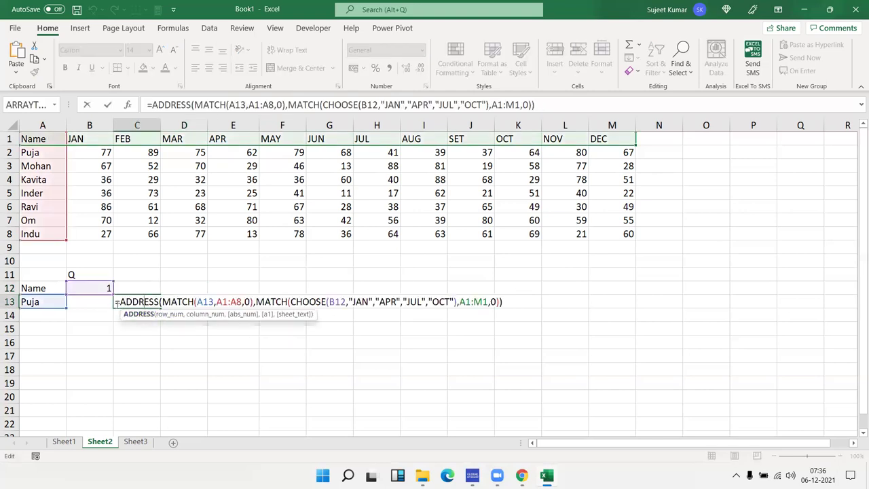
left_click_drag(119, 305, 609, 308)
key("ctrl+c")
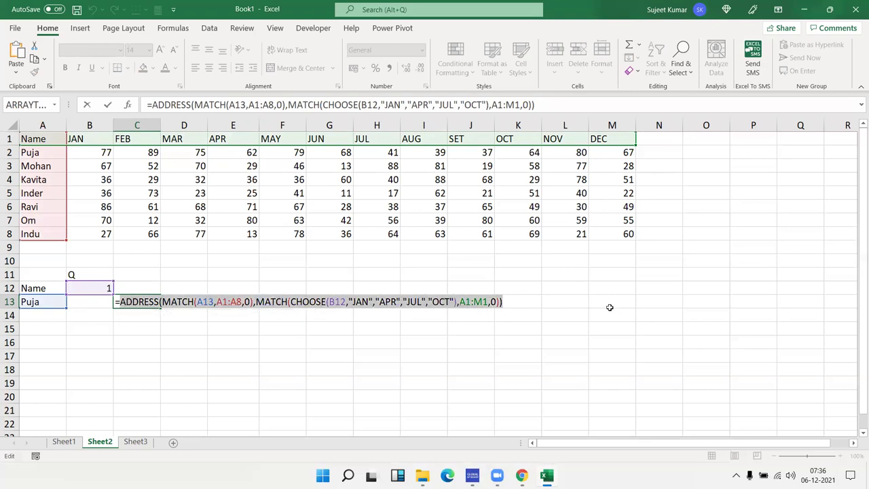
key("Escape")
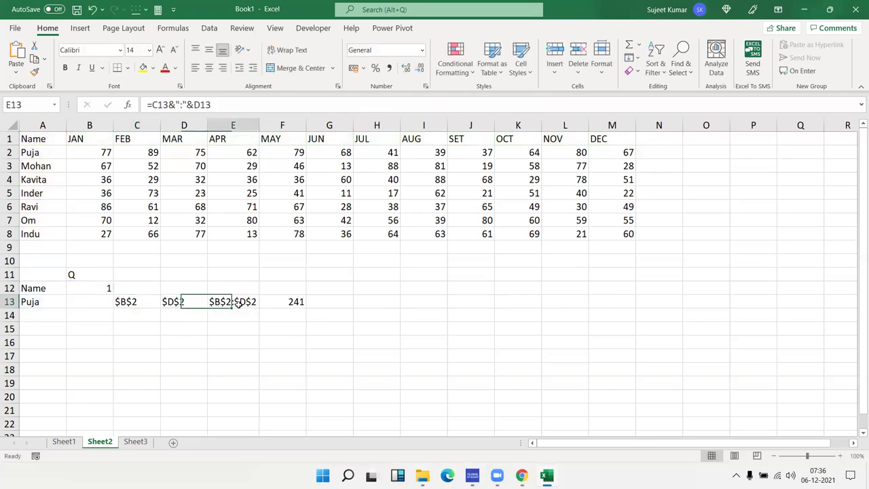
double_click(226, 303)
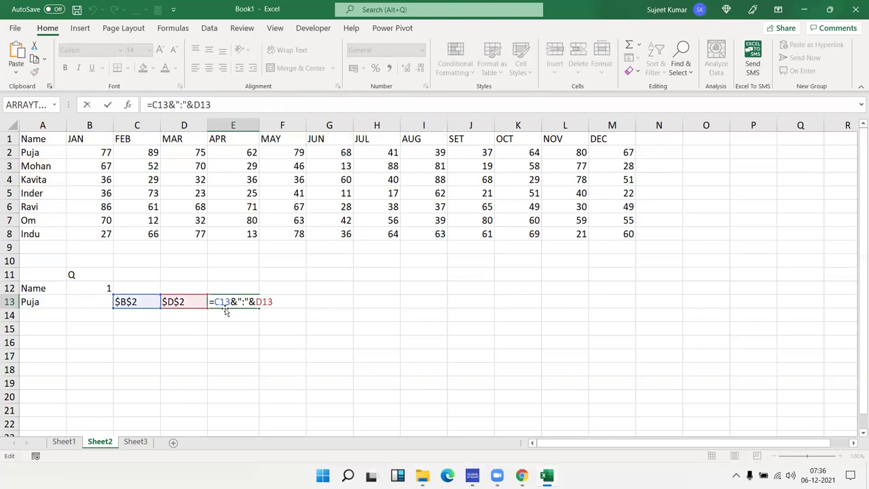
double_click(224, 302)
key("ctrl+v")
key("Return")
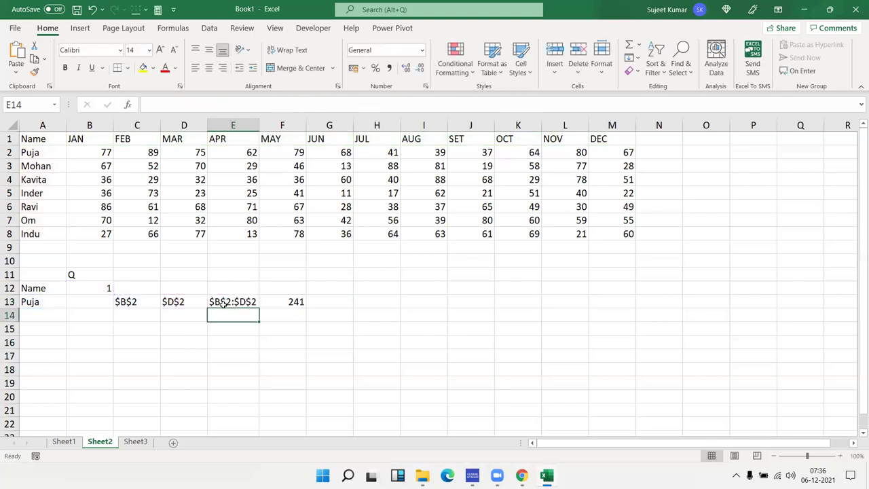
Substitute D13's ADDRESS formula for the D13 reference in E13's range formula.
double_click(190, 302)
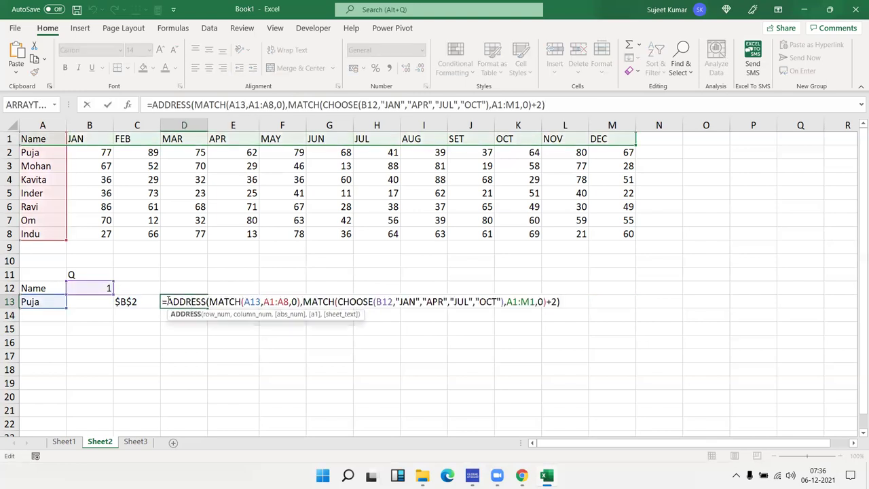
left_click_drag(163, 302, 667, 311)
key("End")
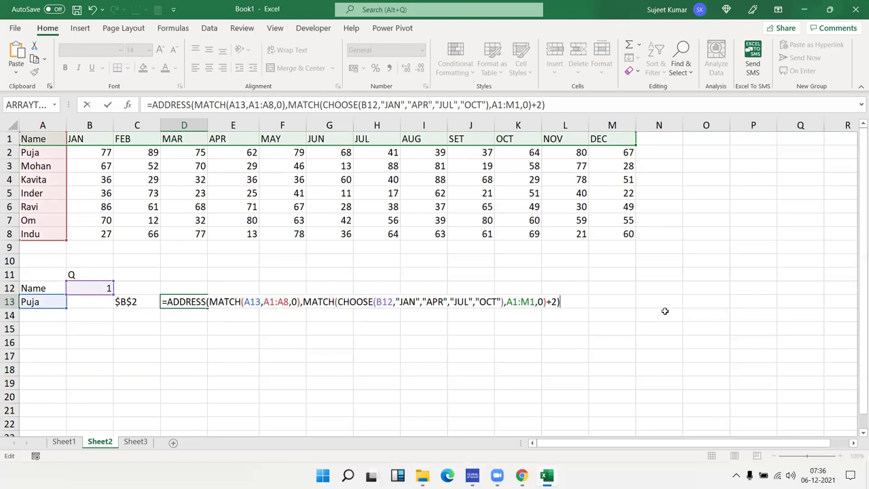
left_click(164, 303)
double_click(170, 303)
left_click_drag(168, 302, 479, 311)
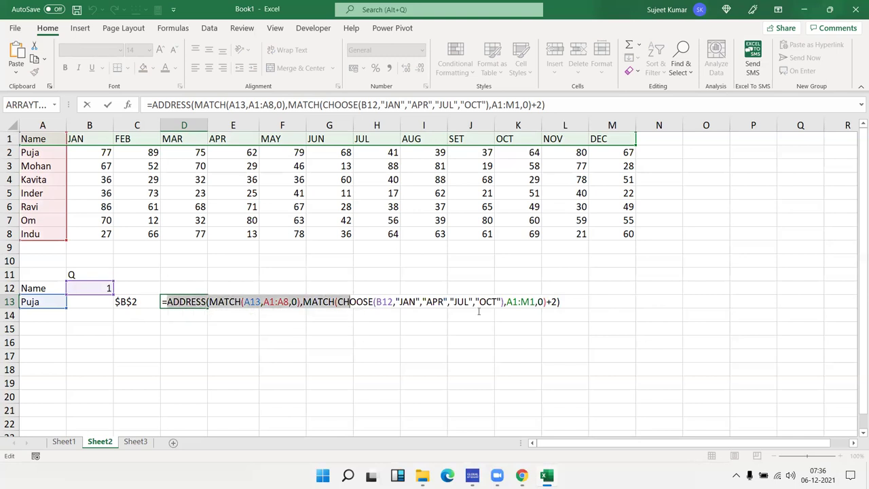
key("Escape")
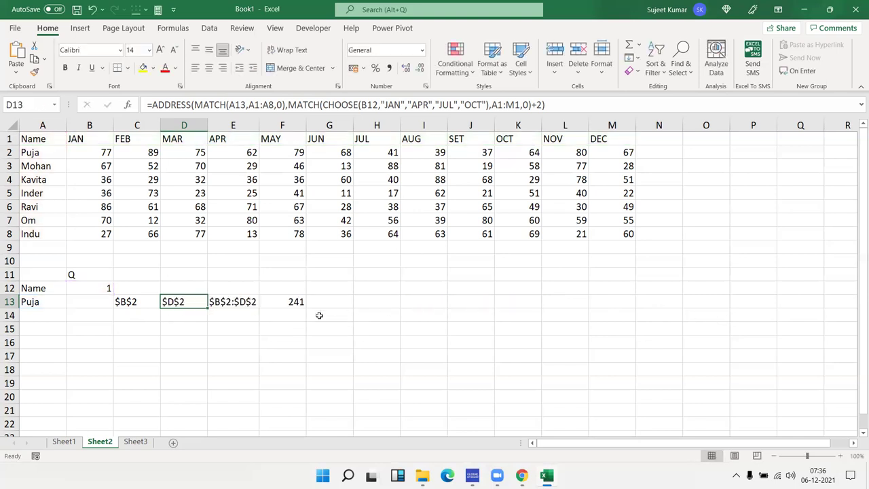
double_click(240, 302)
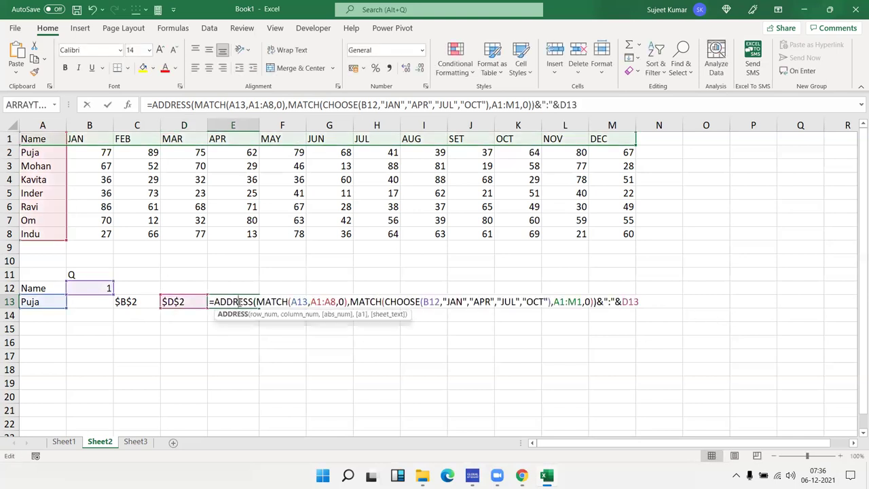
double_click(633, 300)
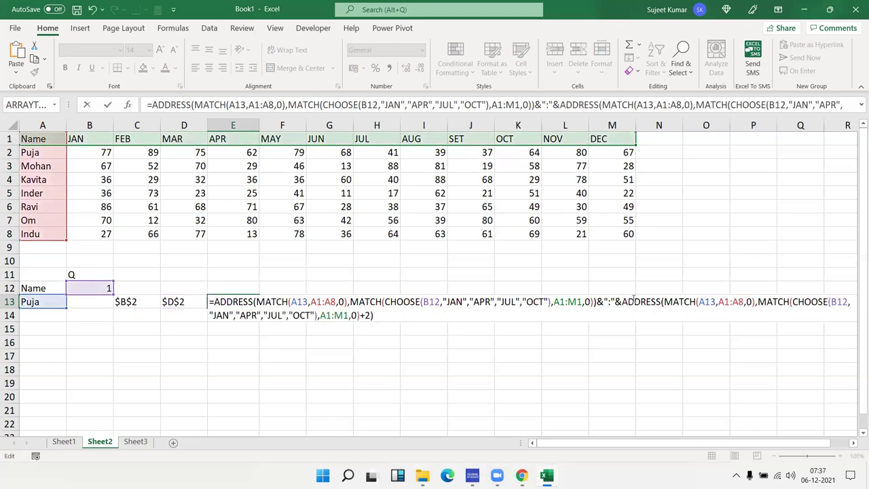
key("Return")
Clear helper cells C13 and D13, leaving E13 giving $B$2:$D$2.
key("Up")
key("Left")
key("shift+Left")
key("Delete")
key("Right")
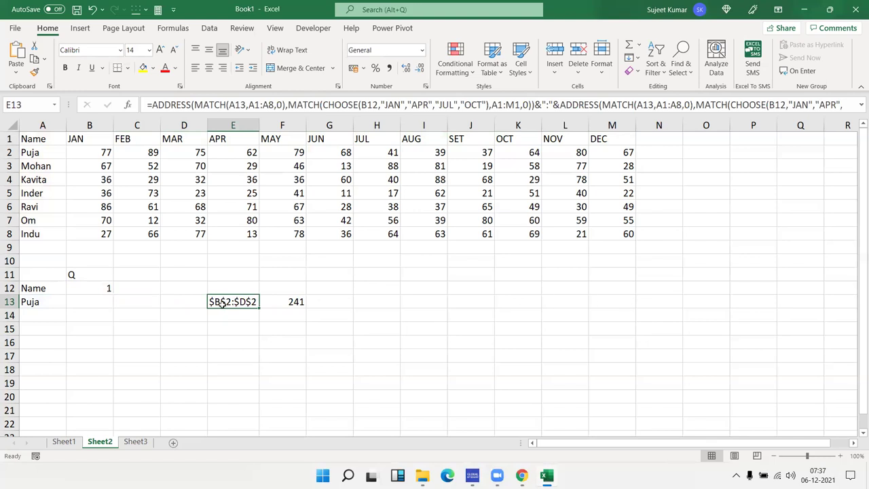
Put E13's joined range formula inside F13's SUM(INDIRECT()) in place of E13.
double_click(222, 305)
key("ctrl+shift+Home")
key("ctrl+c")
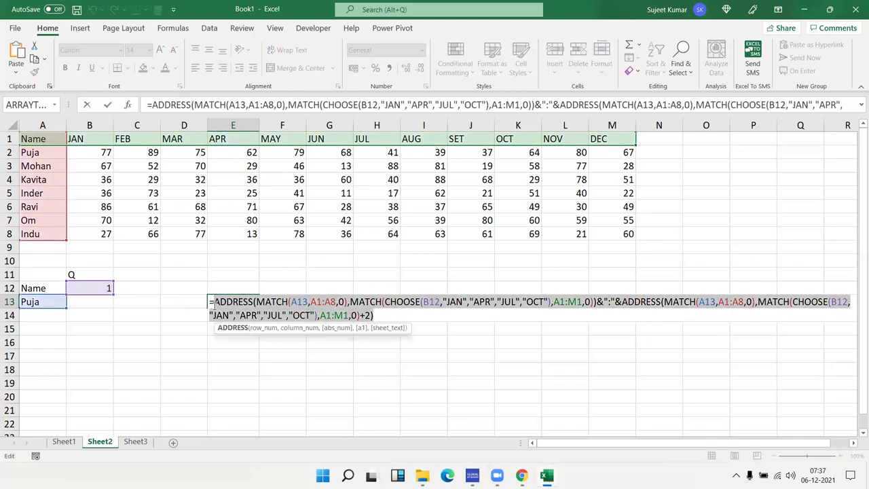
key("Escape")
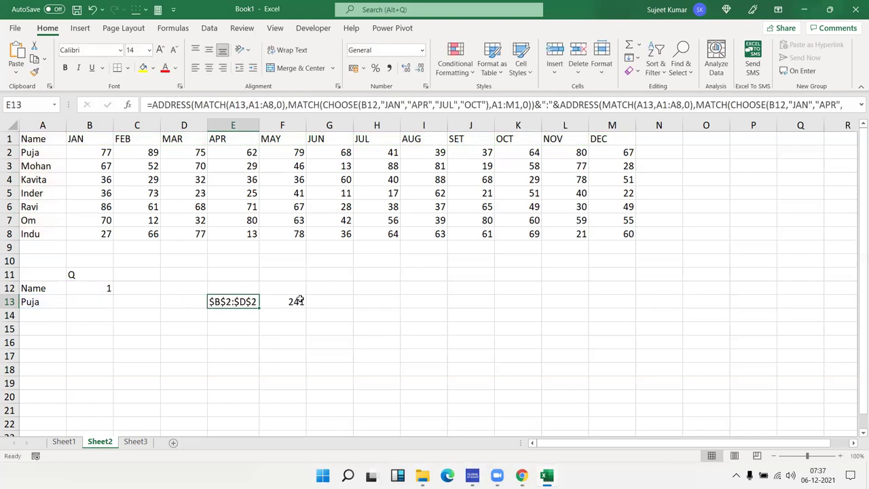
double_click(299, 299)
double_click(342, 301)
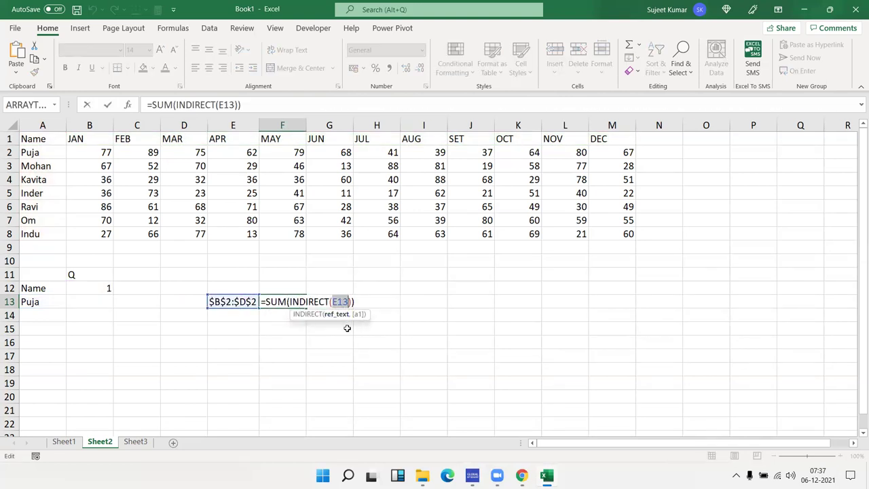
key("ctrl+v")
key("Return")
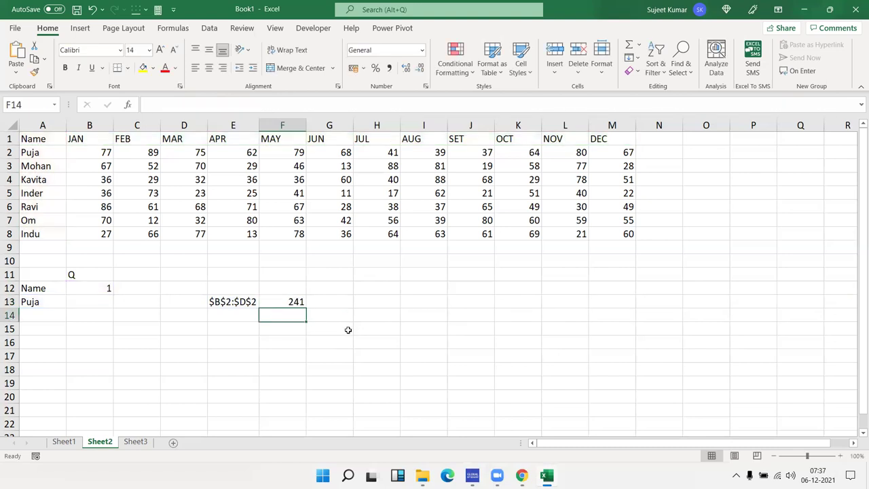
Clear E13 with F13 still at 241, and take F13's formula toward B13.
key("Up")
key("Left")
key("Delete")
key("Right")
key("ctrl+z")
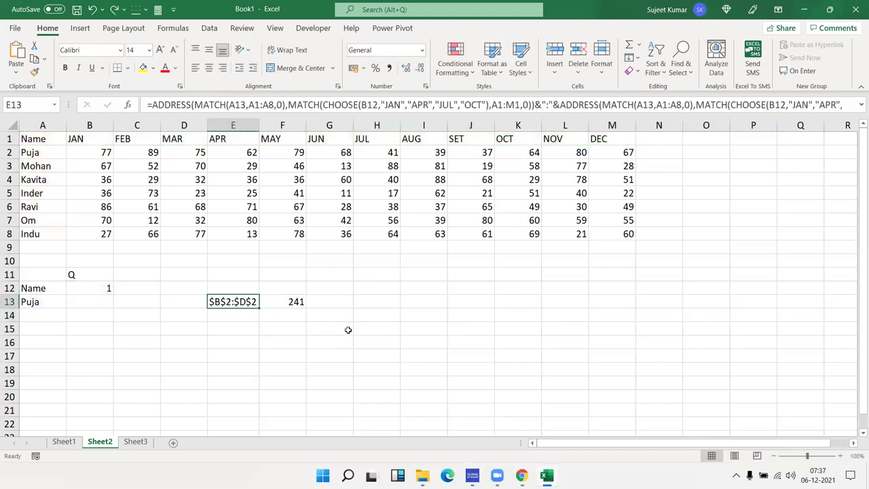
key("Delete")
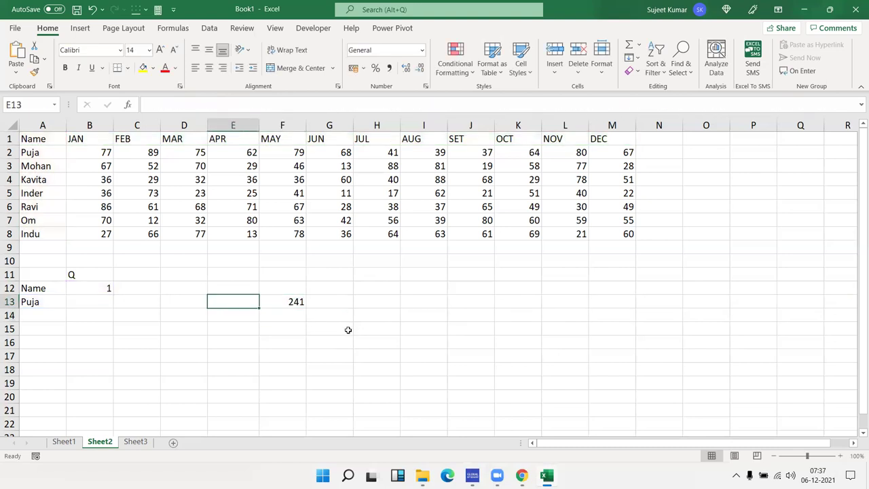
key("Right")
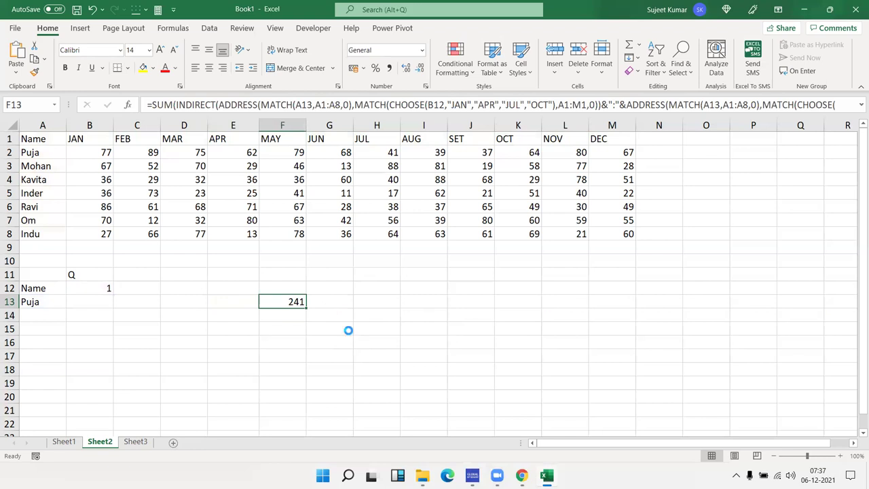
key("ctrl+c")
key("Left")
key("Left")
key("Left")
key("Left")
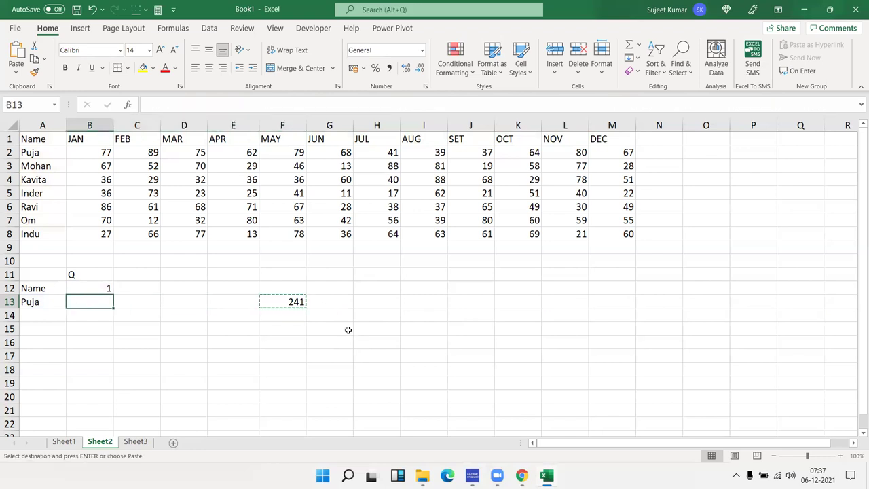
Place the single lookup formula in B13 so it shows 241, and review it.
key("Return")
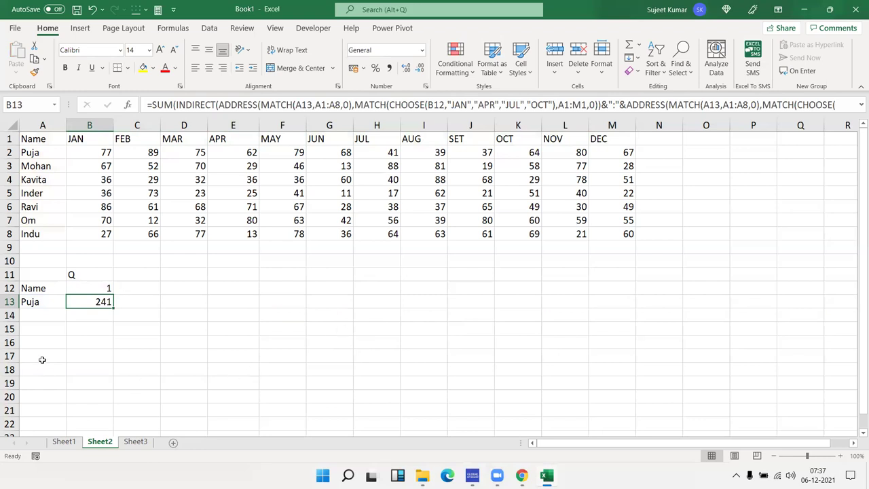
double_click(96, 299)
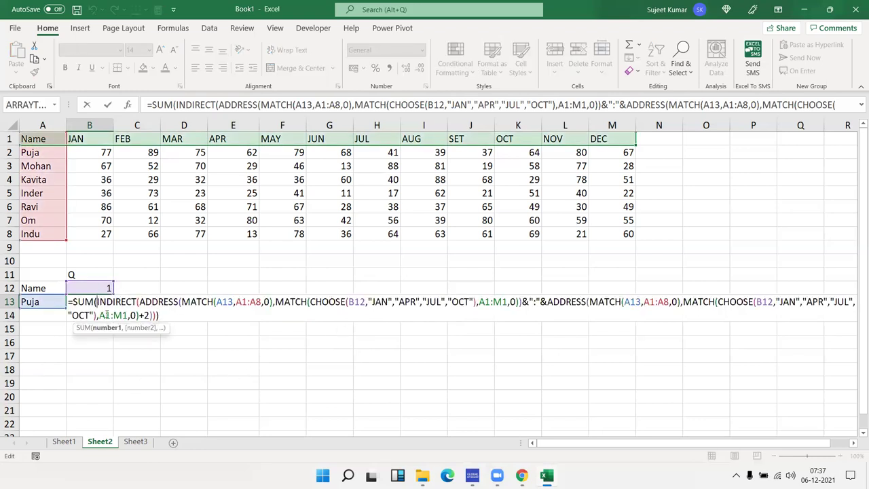
key("ctrl+a")
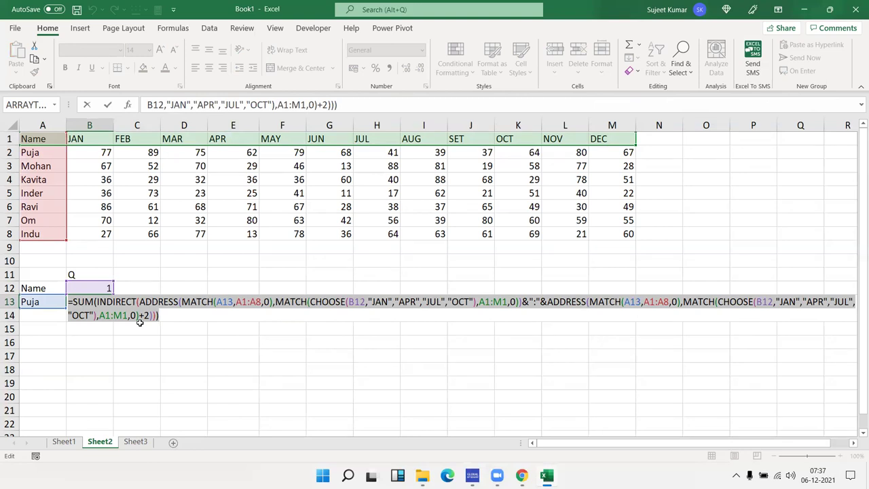
key("Return")
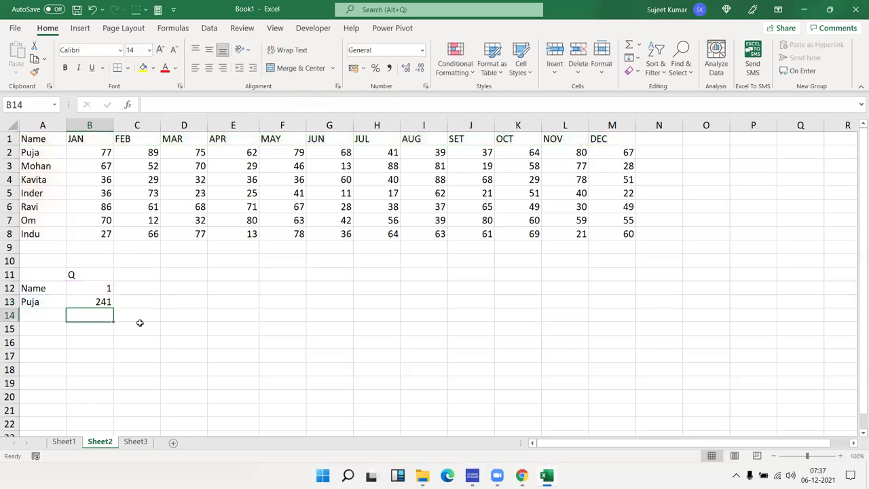
key("Up")
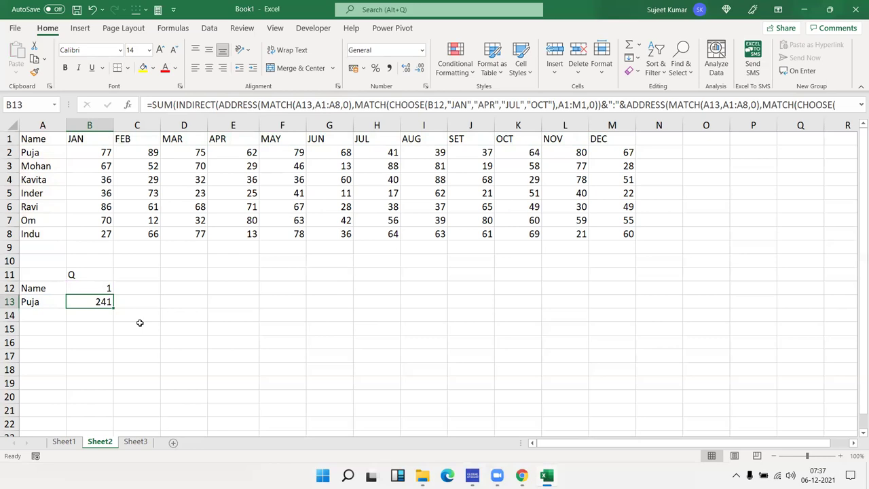
Point out the A2 name and its JAN value 77, recheck B13, then go to Sheet1.
left_click(36, 155)
left_click(92, 154)
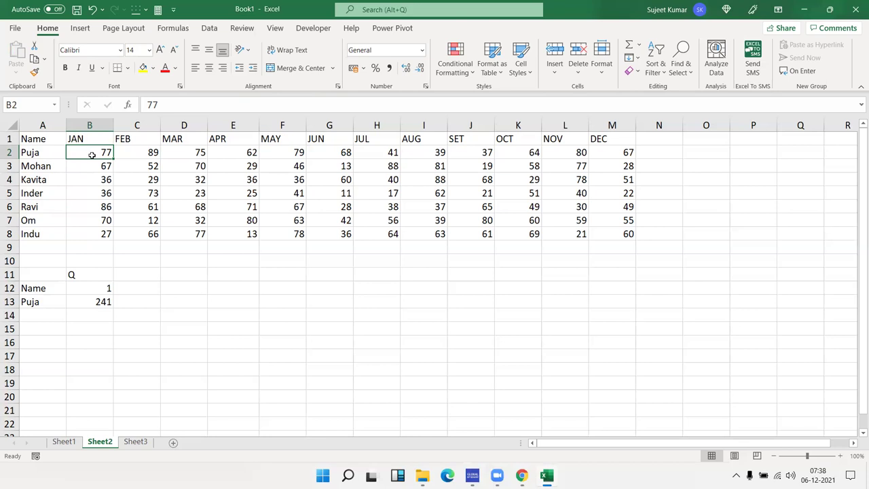
left_click(104, 303)
double_click(103, 301)
key("Escape")
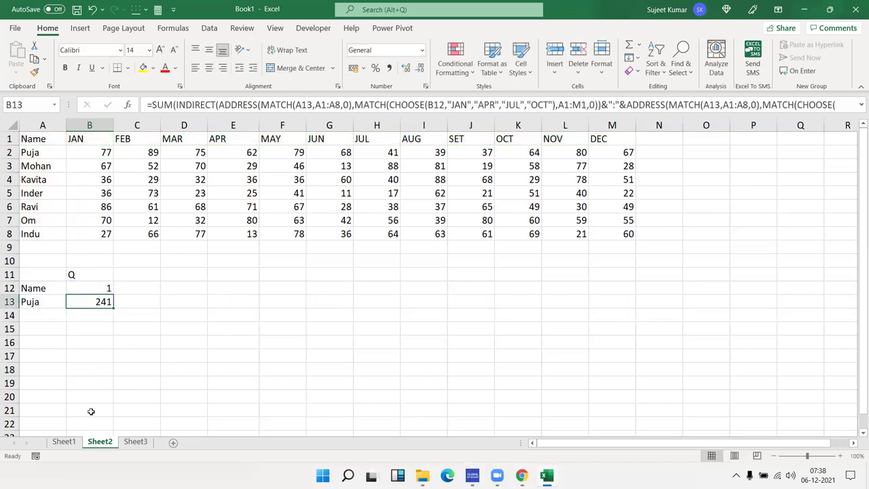
left_click(68, 441)
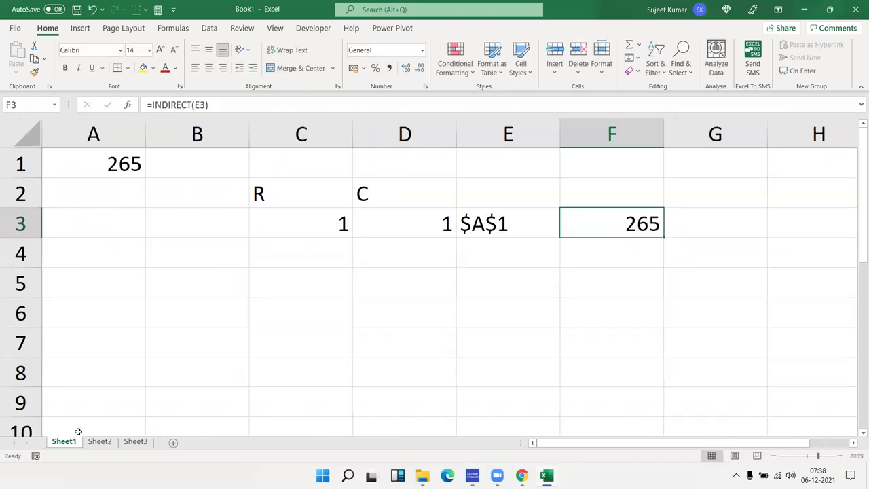
Enter =ROW() in B5, returning its own row number 5.
left_click(138, 283)
left_click(189, 287)
double_click(189, 287)
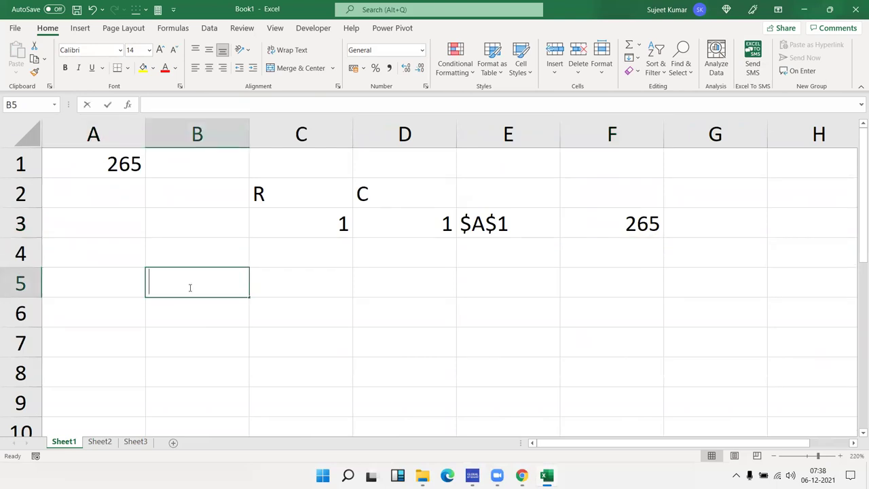
type("=row")
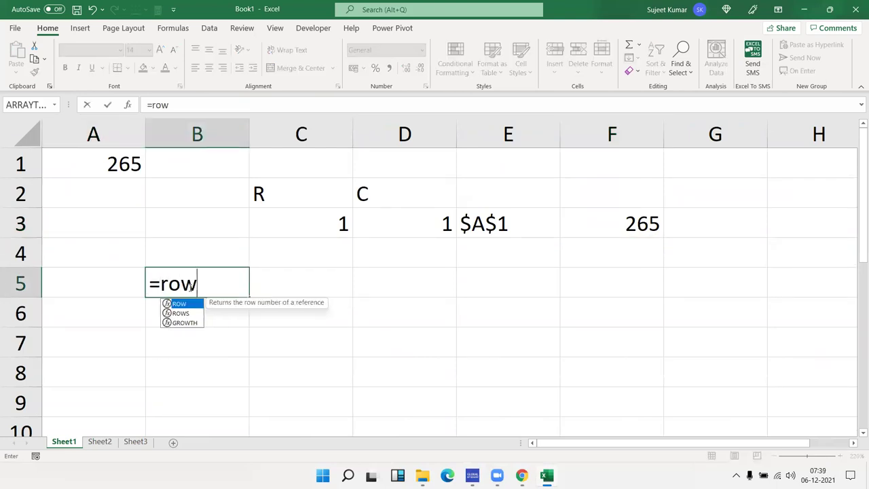
key("Escape")
type("(")
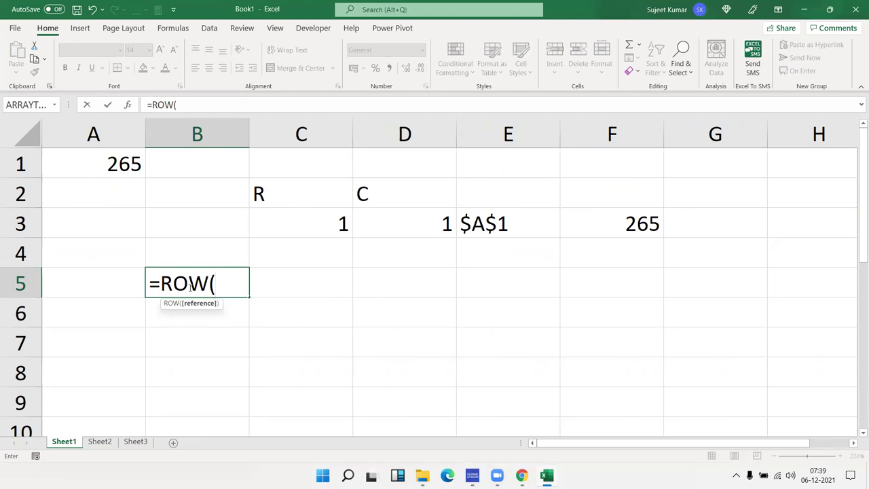
key("Return")
Change B5's formula to =ROW(G1) so it returns 1.
left_click(189, 287)
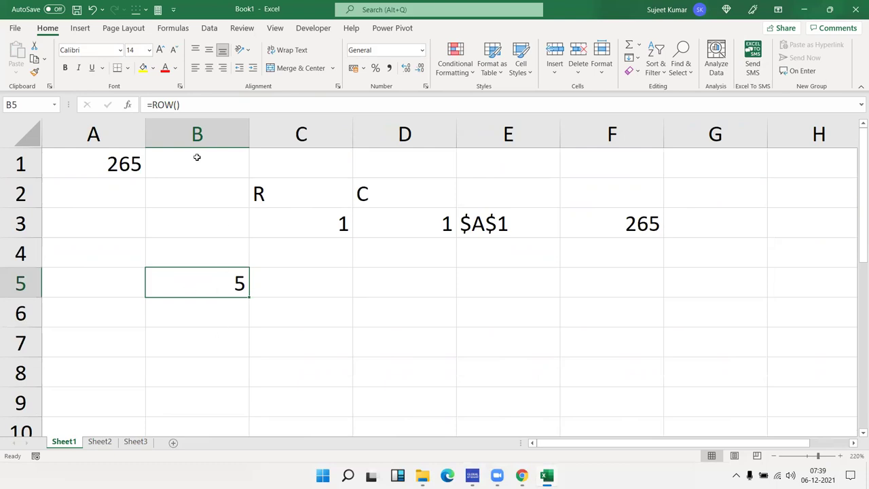
left_click(178, 105)
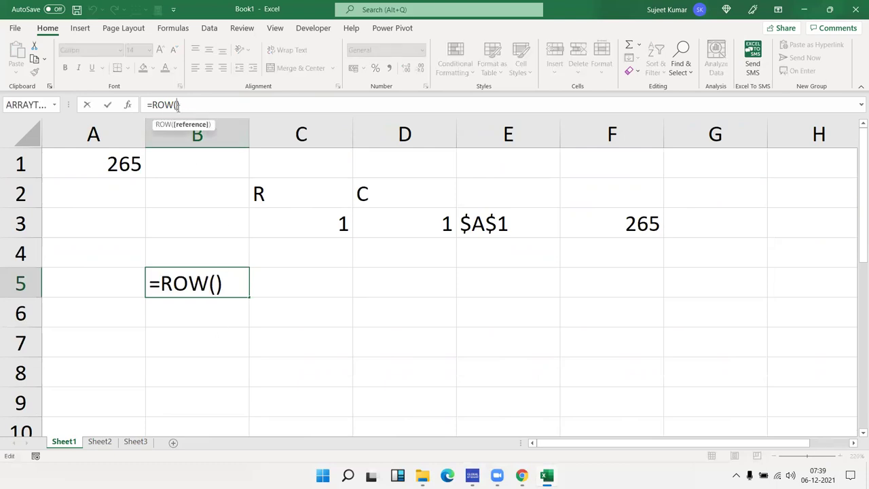
left_click(704, 173)
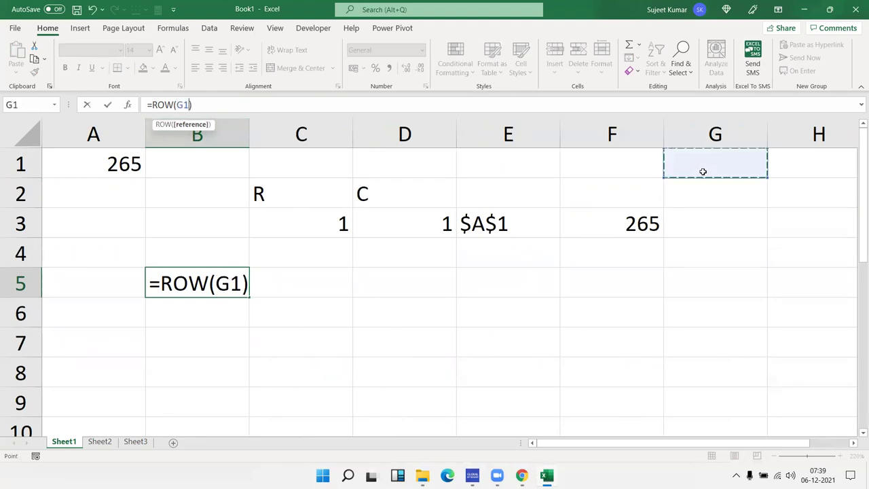
key("Return")
key("Up")
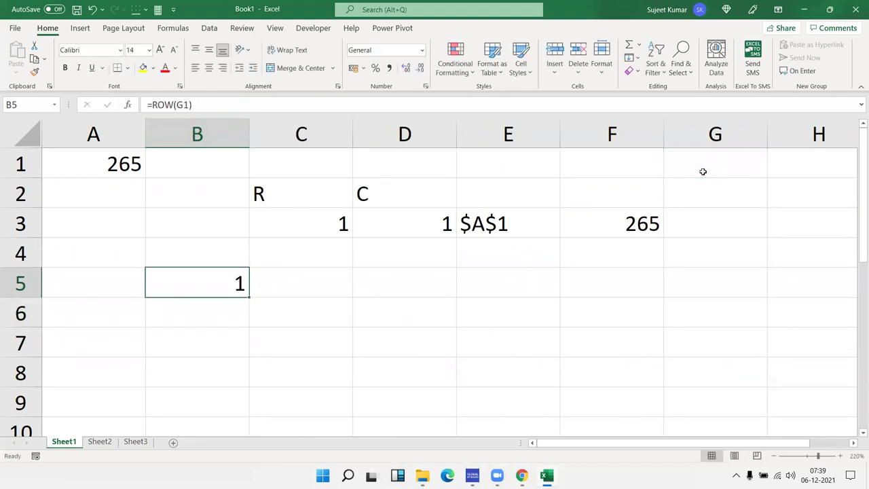
Enter =COLUMN(G6) in C5 so it returns 7.
key("Right")
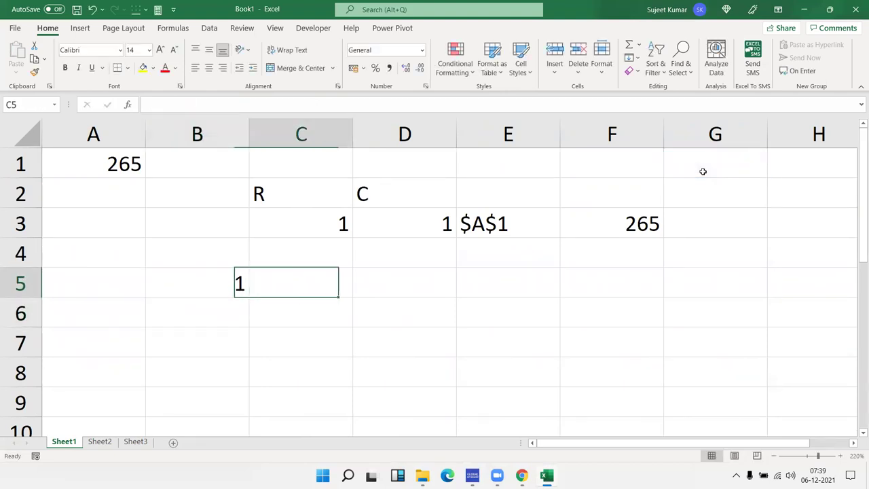
type("=col")
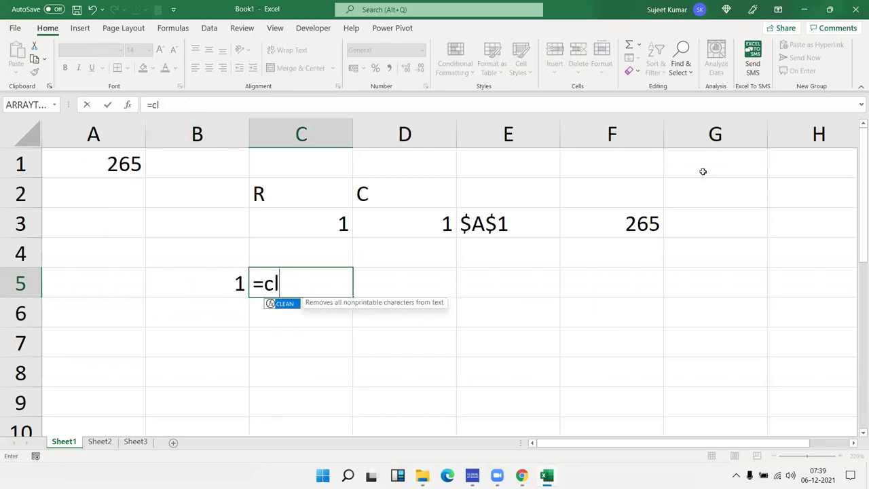
key("BackSpace")
type("ol")
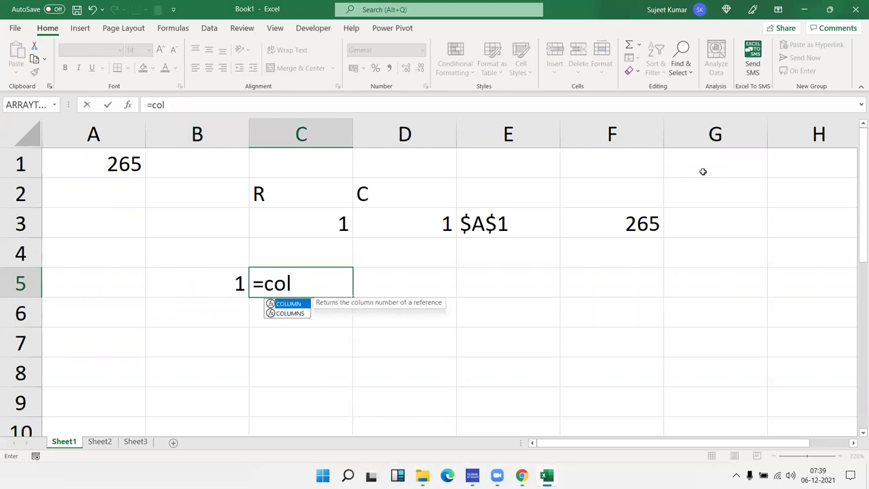
key("Tab")
key("Return")
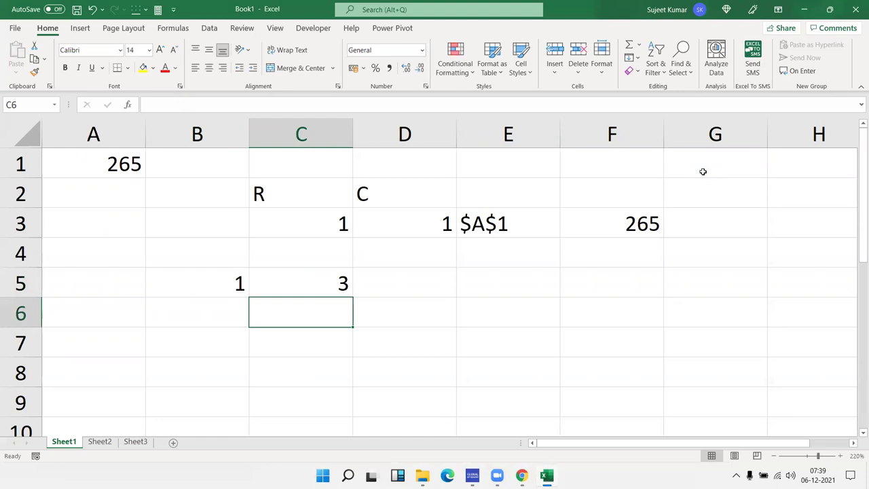
key("Up")
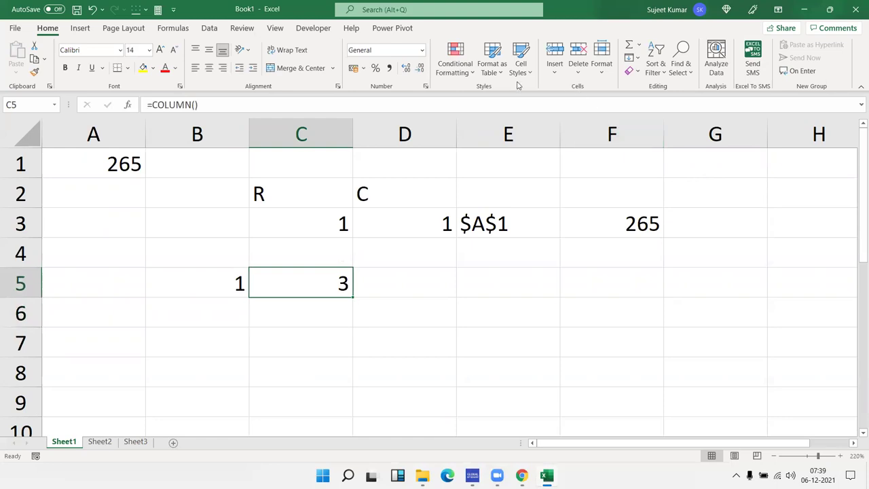
left_click(195, 105)
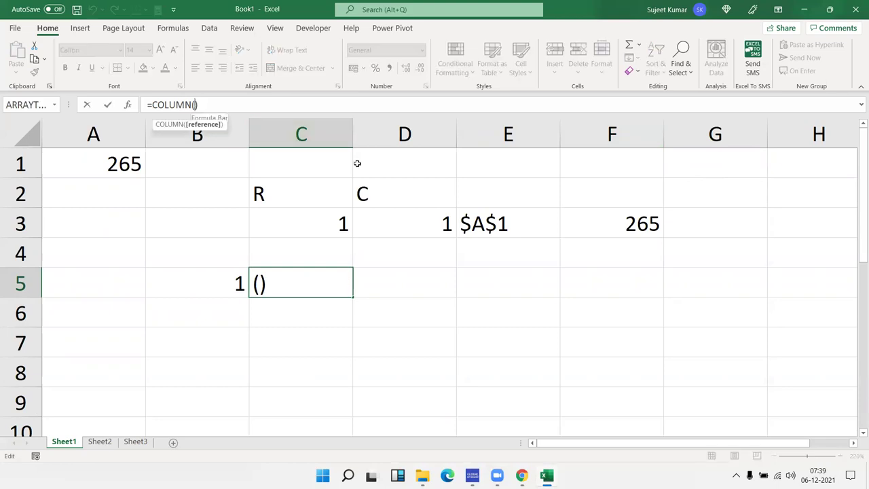
left_click(674, 305)
key("Return")
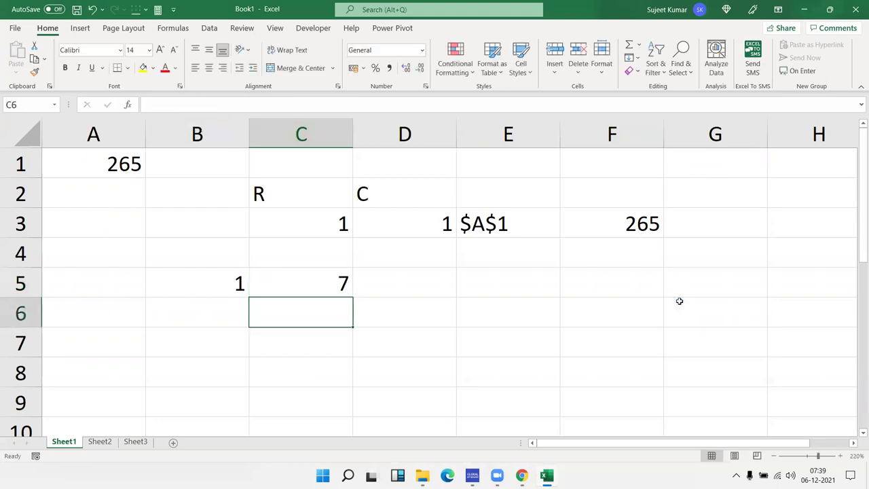
Compare C5's COLUMN(G6) result with B5's ROW(G1) and the earlier results in row 3.
key("Up")
key("Left")
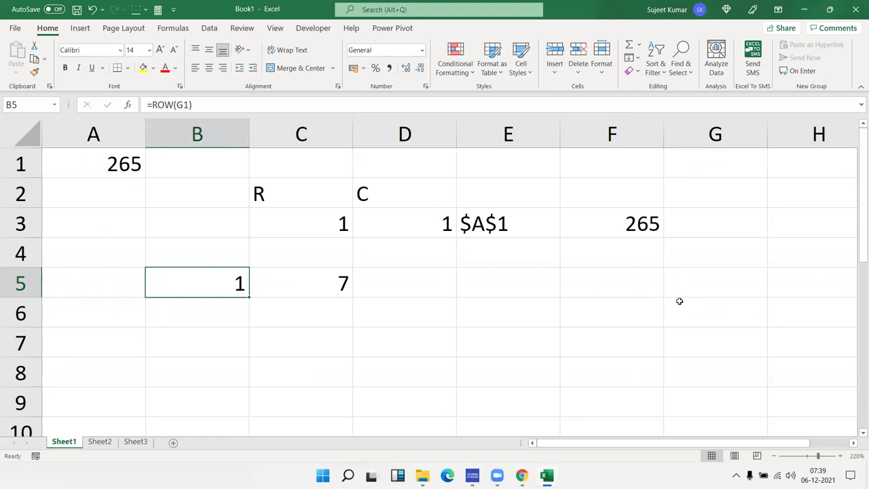
key("shift+Right")
key("Right")
key("Up")
key("Up")
key("shift+Right")
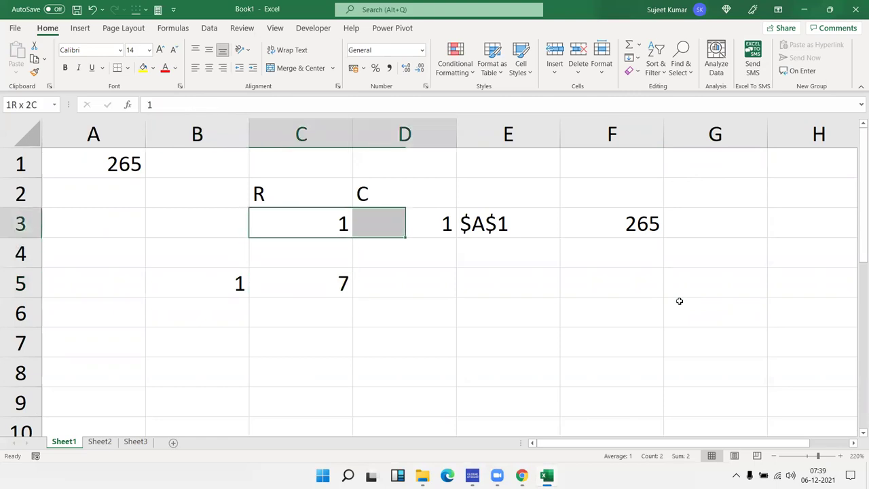
key("Down")
key("Down")
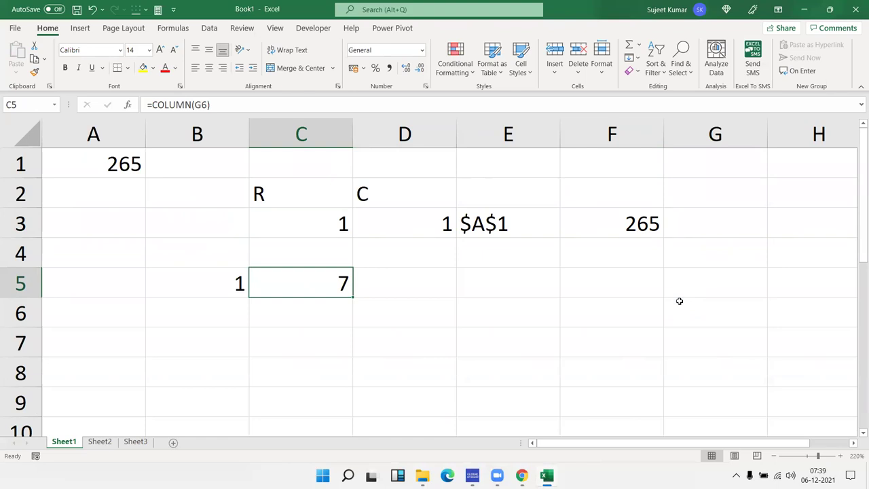
key("Left")
key("Right")
key("Left")
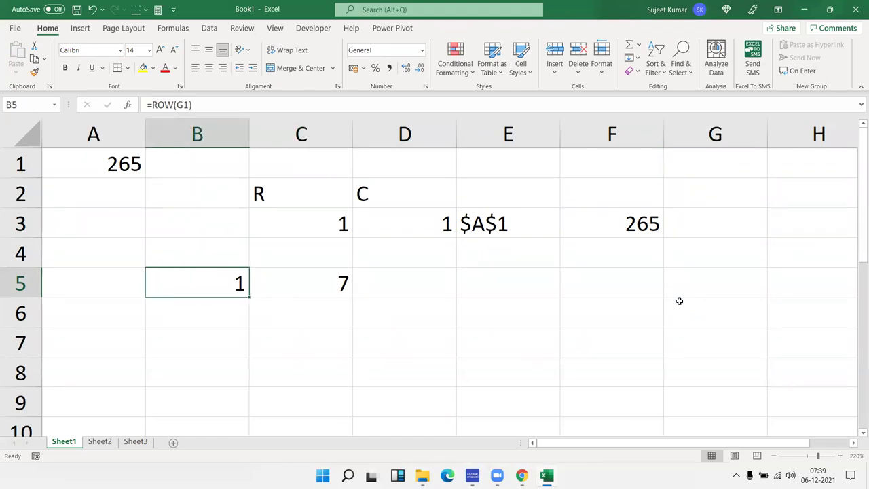
key("Right")
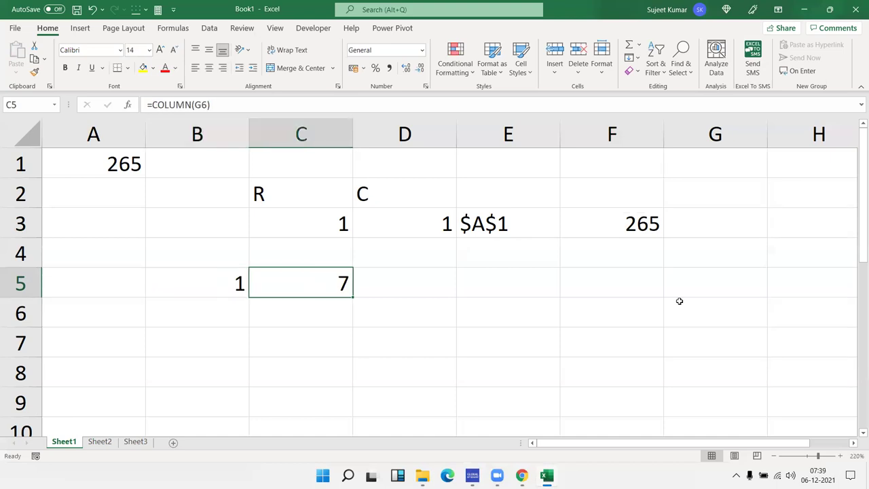
Enter =ROWS(G3:G8) in B7, returning 6.
key("Down")
key("Up")
key("Left")
key("Down")
key("Down")
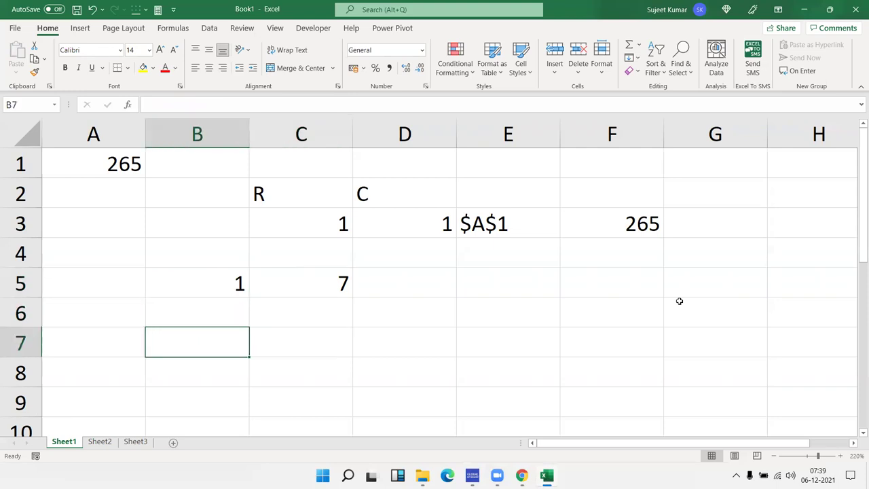
type("=row")
key("Down")
key("Tab")
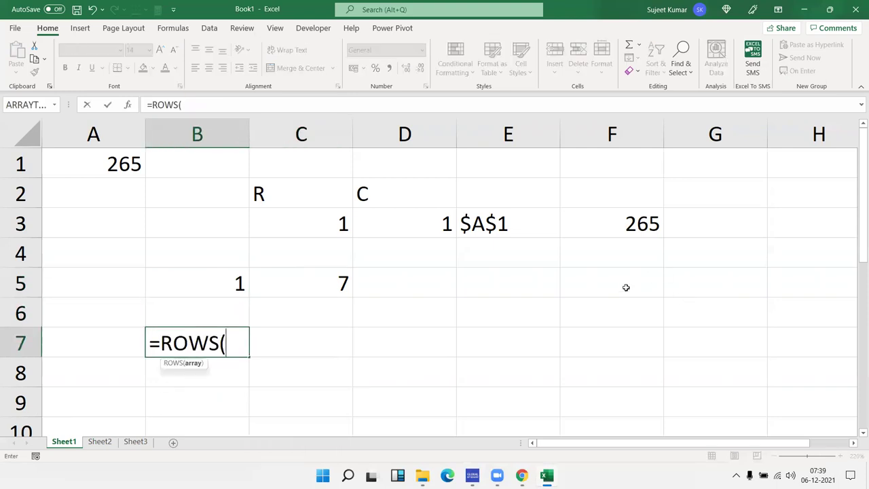
left_click_drag(720, 224, 732, 361)
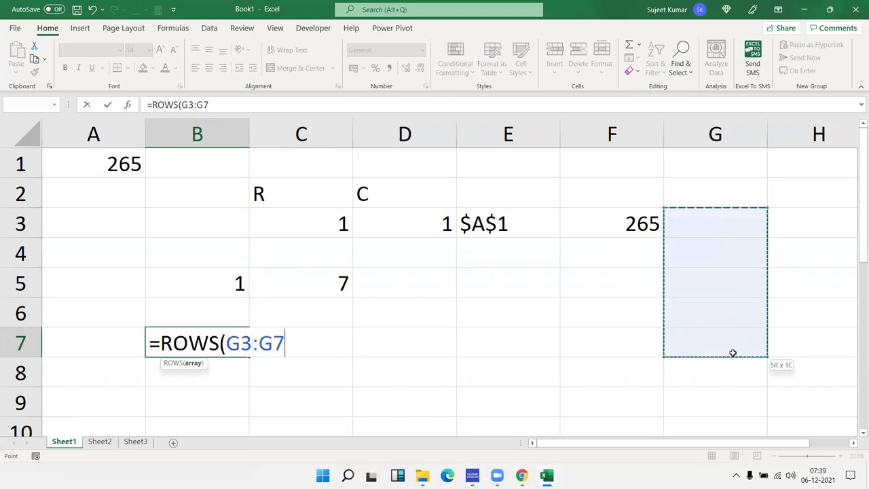
key("Return")
key("Up")
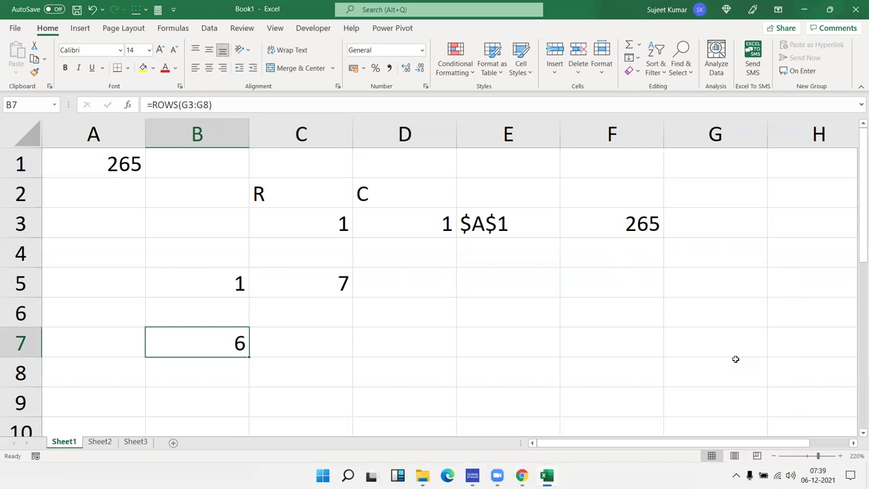
Enter =COLUMNS(G2:G6) in C7, returning 1.
key("Right")
type("=col")
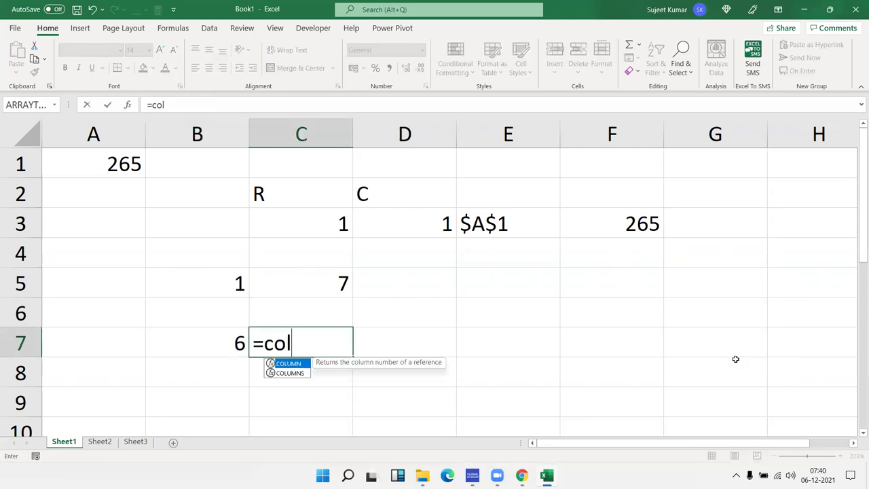
key("Down")
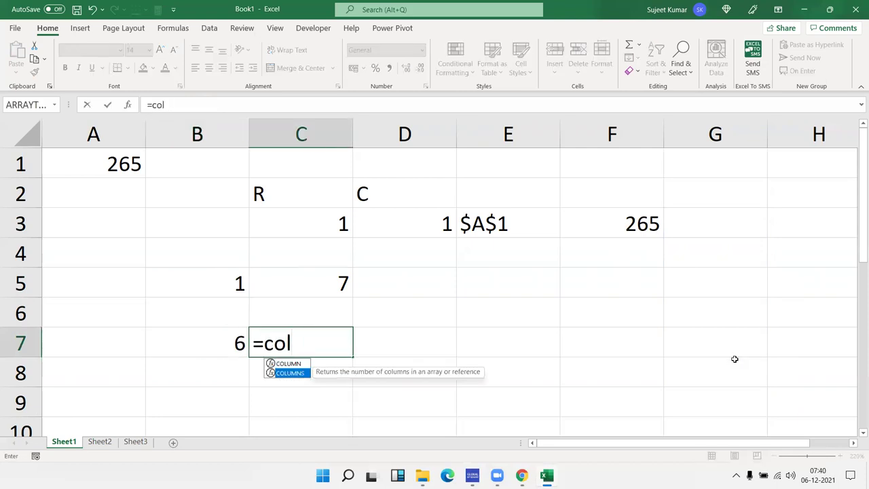
key("Tab")
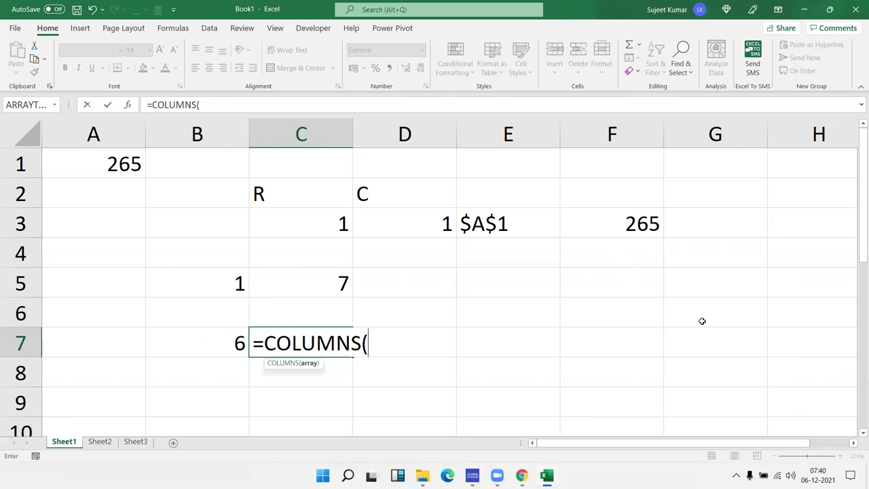
left_click_drag(703, 320, 706, 185)
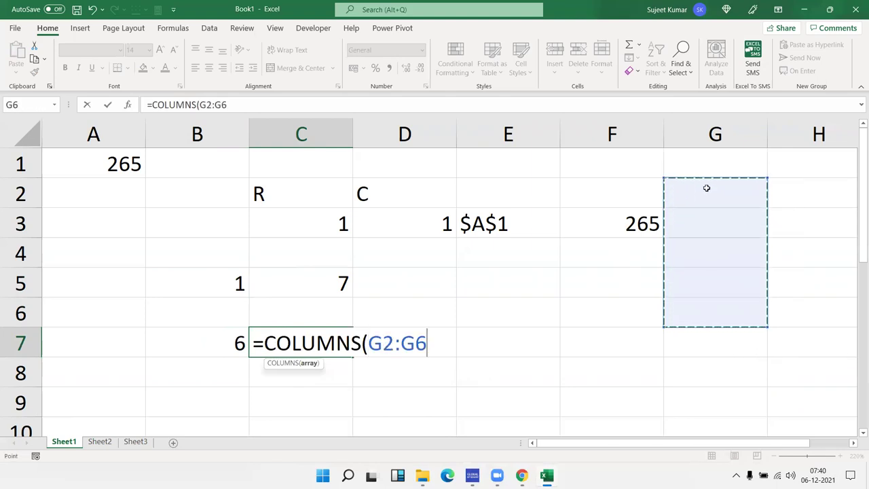
key("Return")
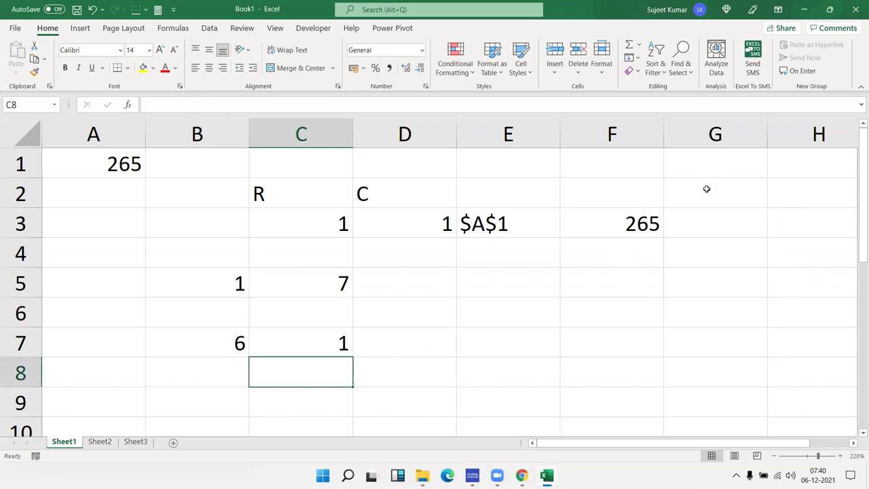
key("Up")
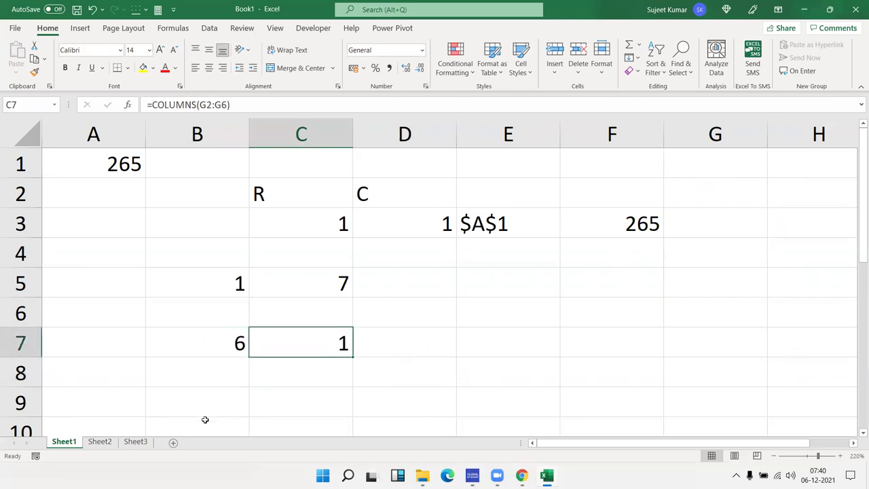
From Sheet2, save the workbook as Reft-7 on drive E:.
left_click(98, 443)
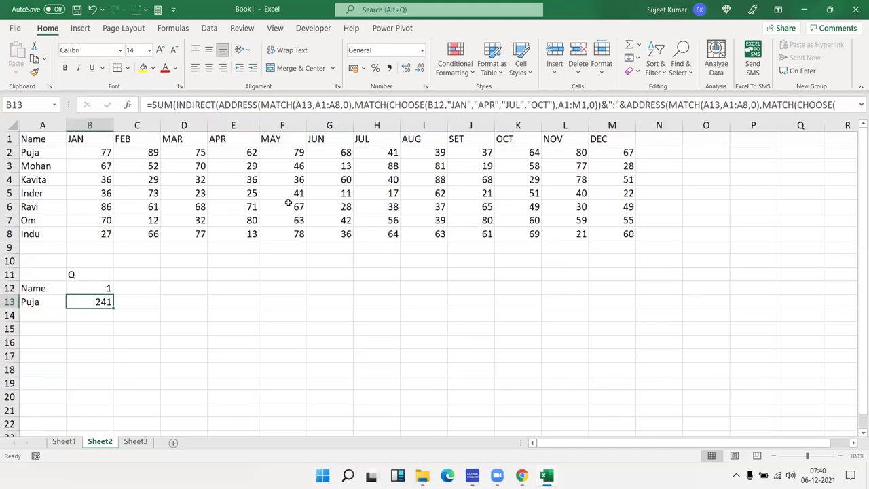
key("ctrl+s")
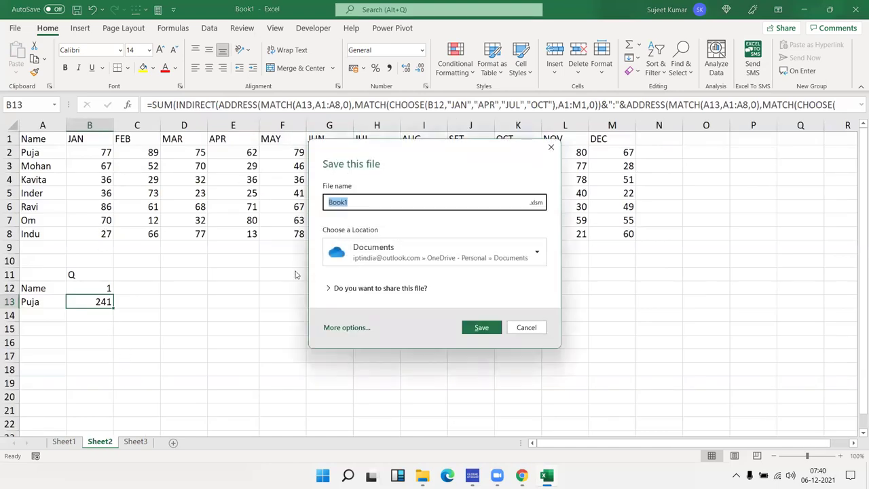
left_click(436, 248)
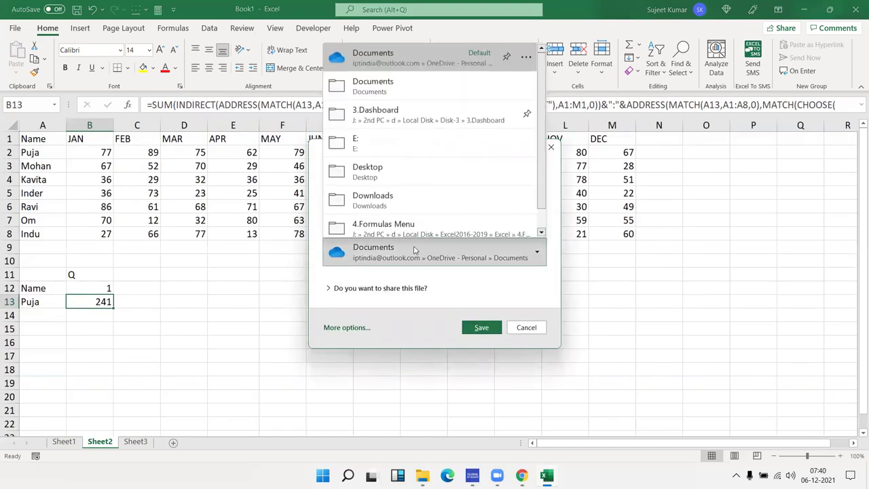
left_click(373, 151)
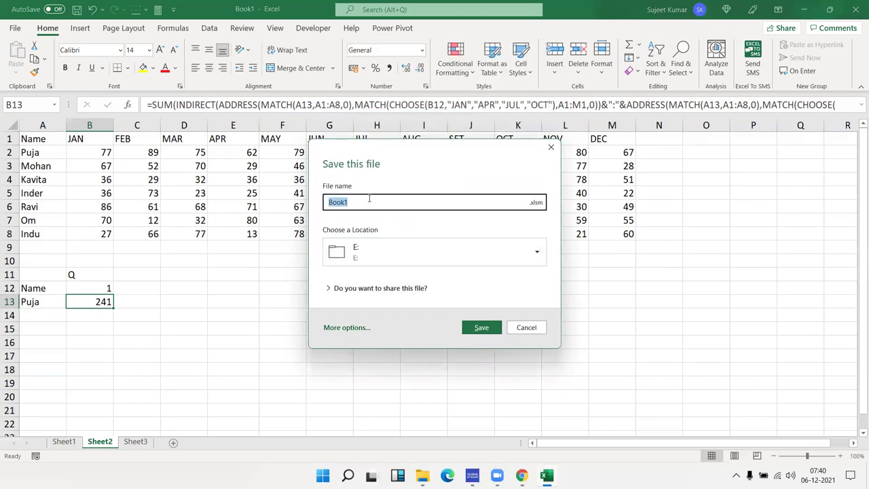
type("Reft-7")
left_click(480, 327)
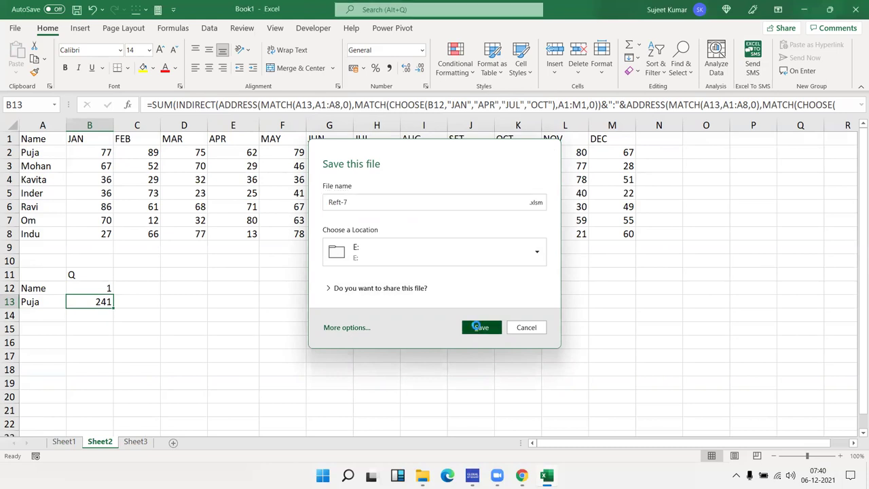